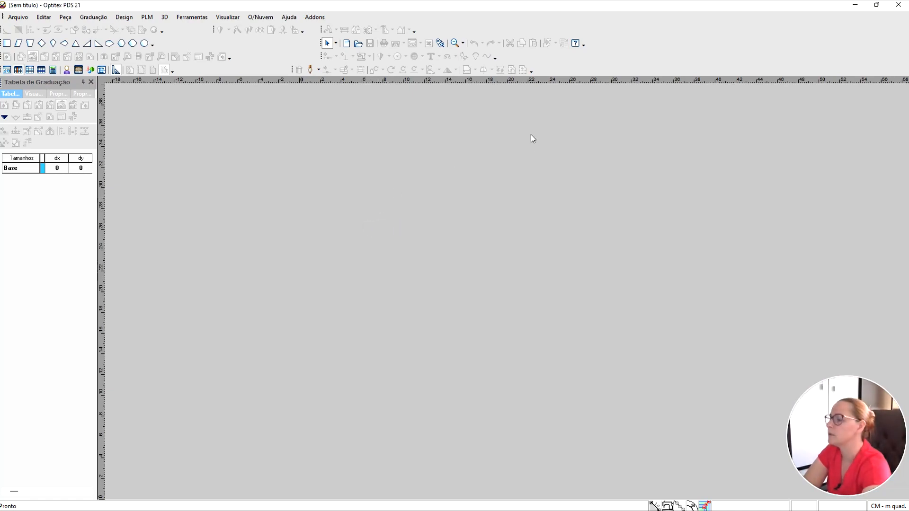
Create a rectangular piece named "bojo 1" with a length of 17.5 cm and a width of 5.75 cm.
click(328, 45)
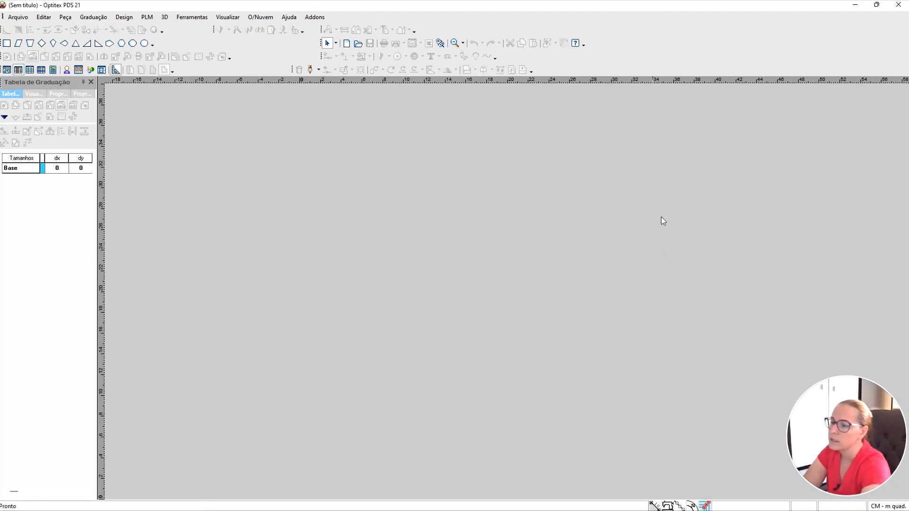
right_click(424, 219)
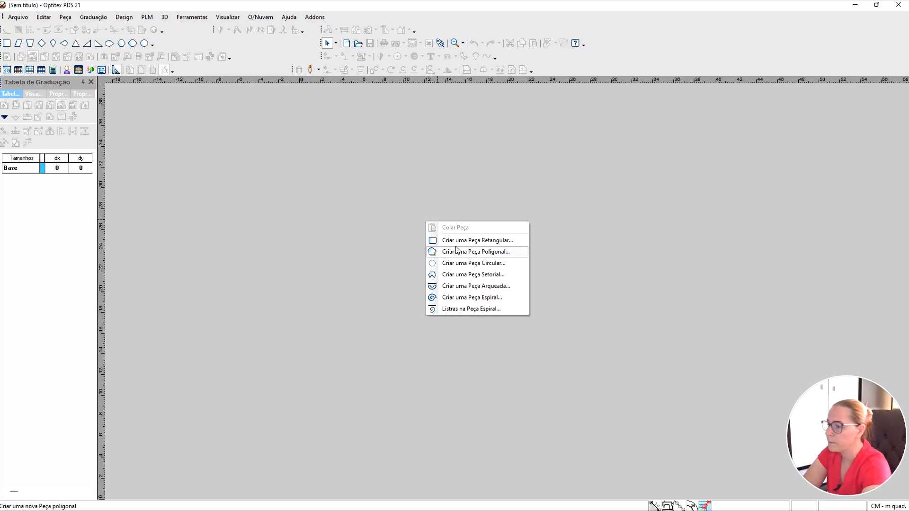
click(470, 243)
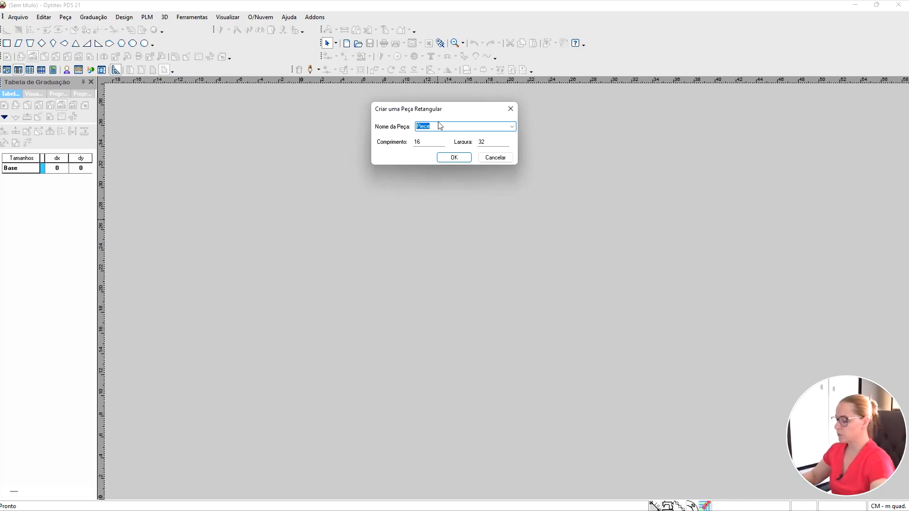
text(bop)
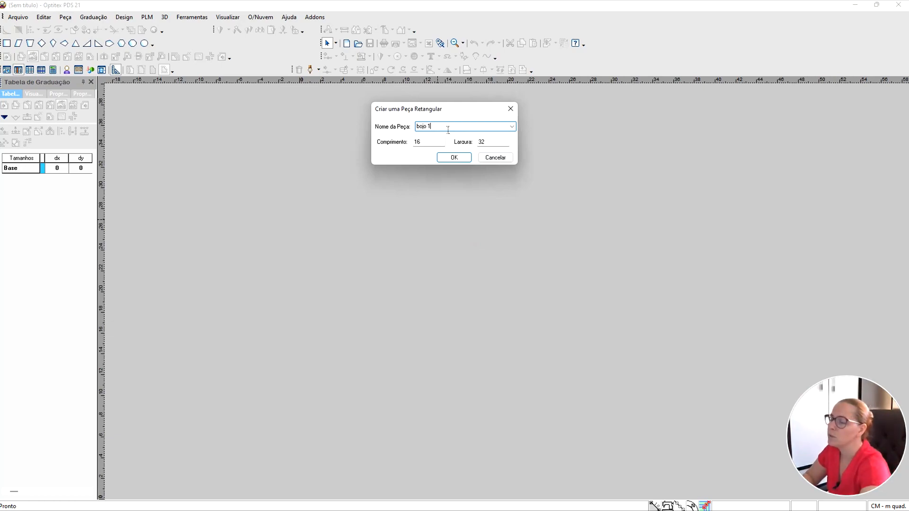
click(422, 142)
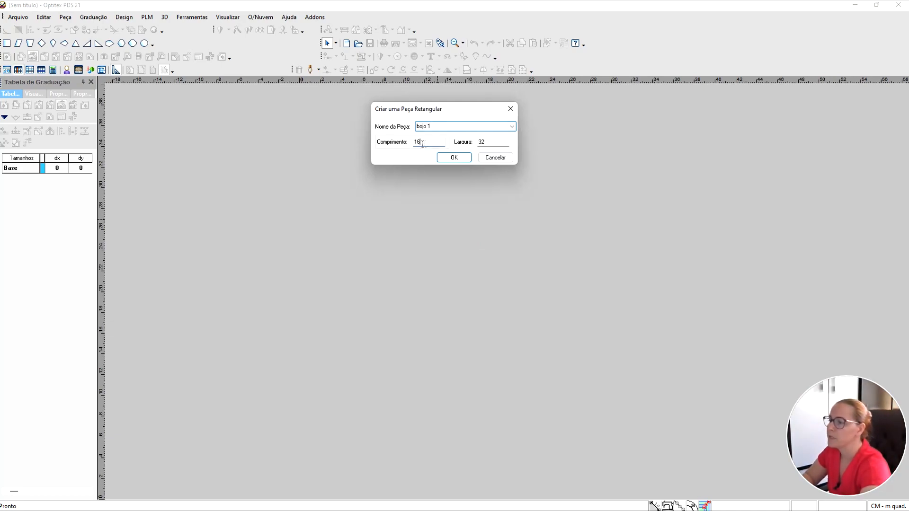
double_click(428, 143)
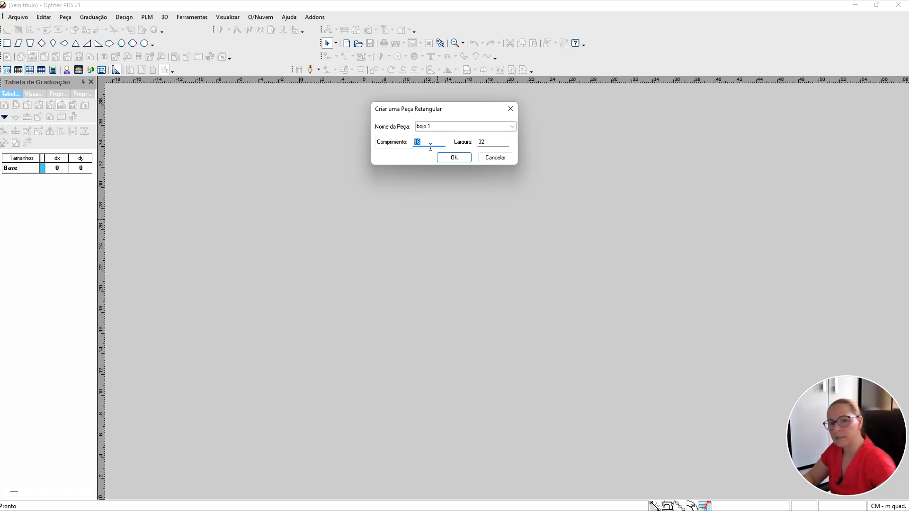
text(17,5)
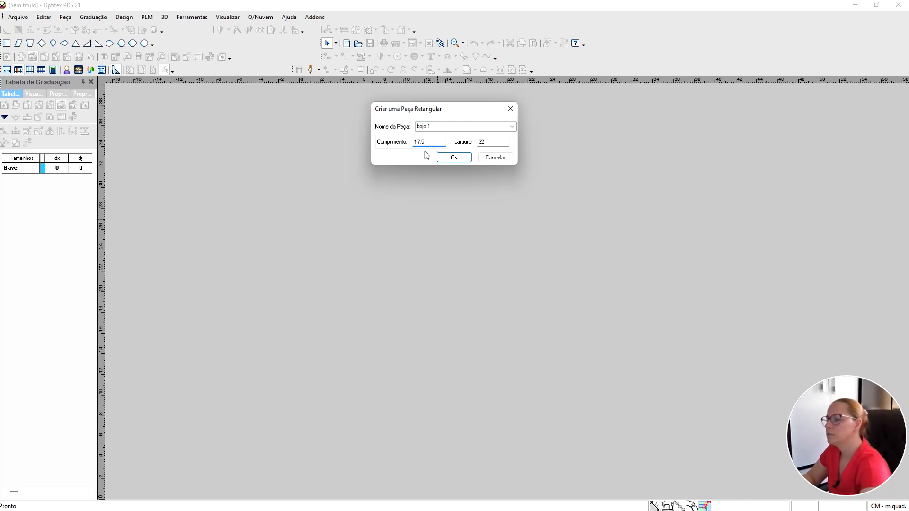
key(Tab)
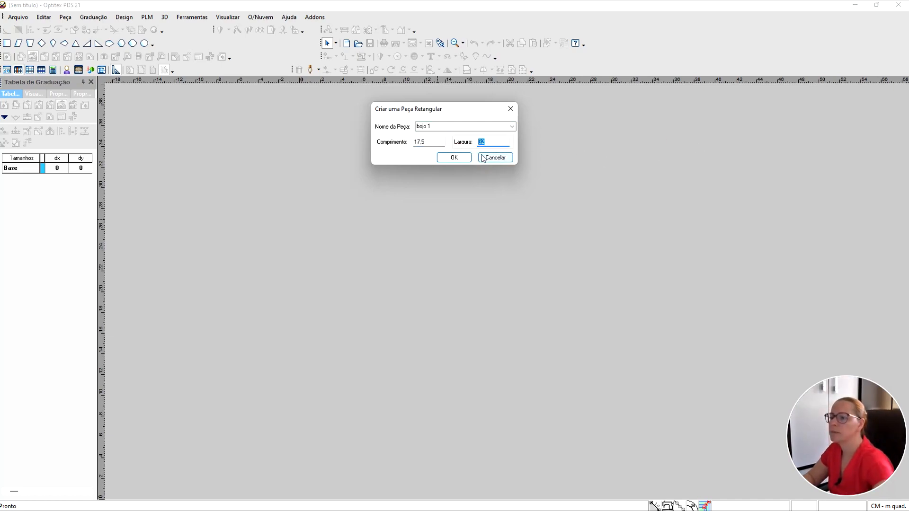
text(5)
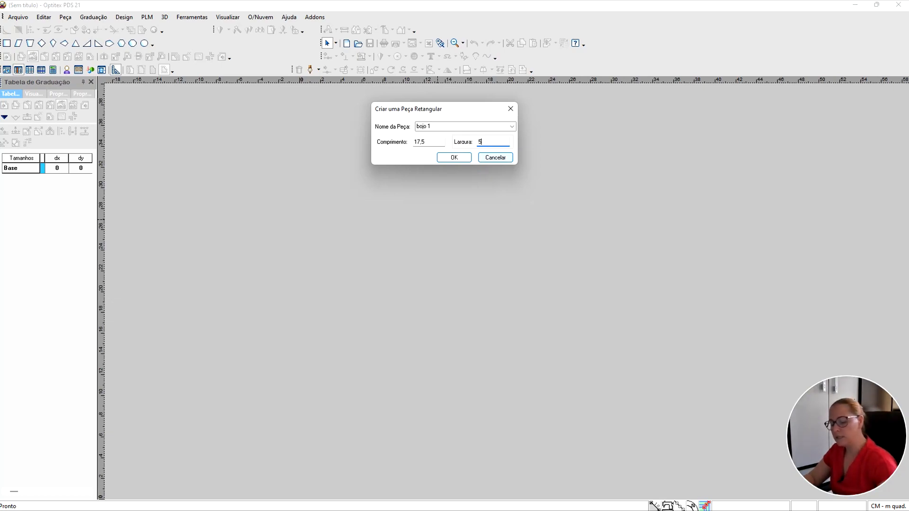
text(,75)
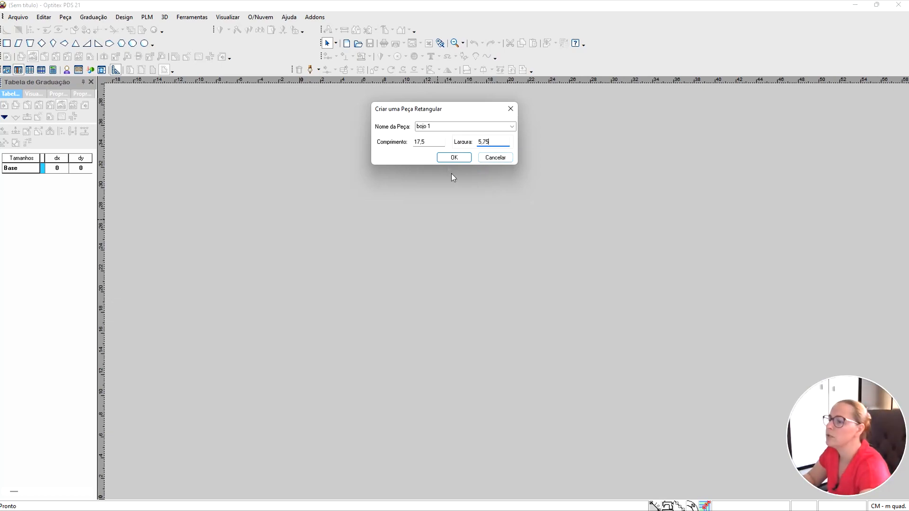
click(447, 158)
Turn on the display of segment lengths along the contour of the bojo 1 piece.
scroll(508, 292, down, 5)
scroll(508, 291, up, 4)
scroll(508, 292, down, 2)
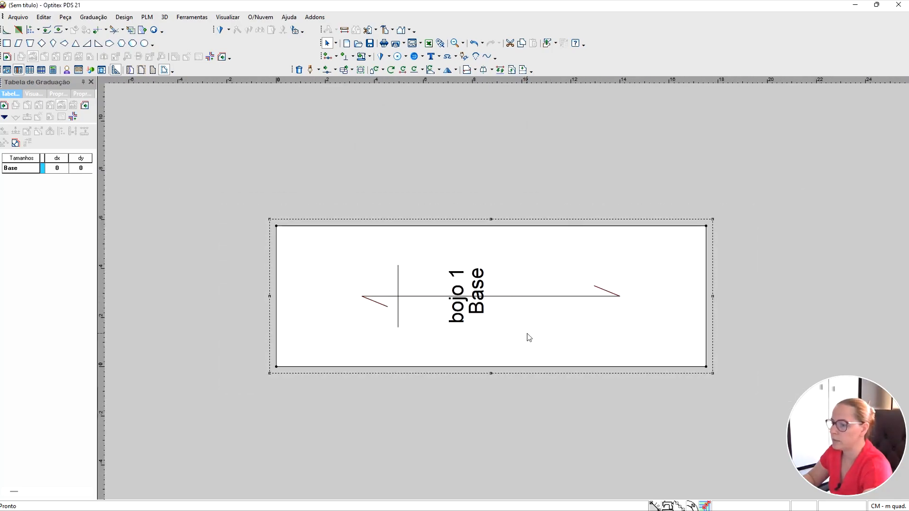
scroll(509, 293, down, 3)
scroll(506, 292, up, 4)
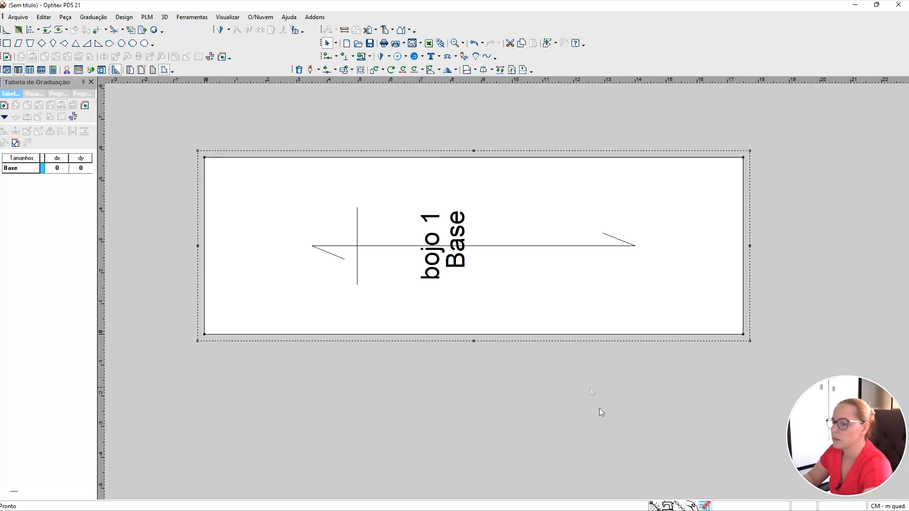
click(655, 505)
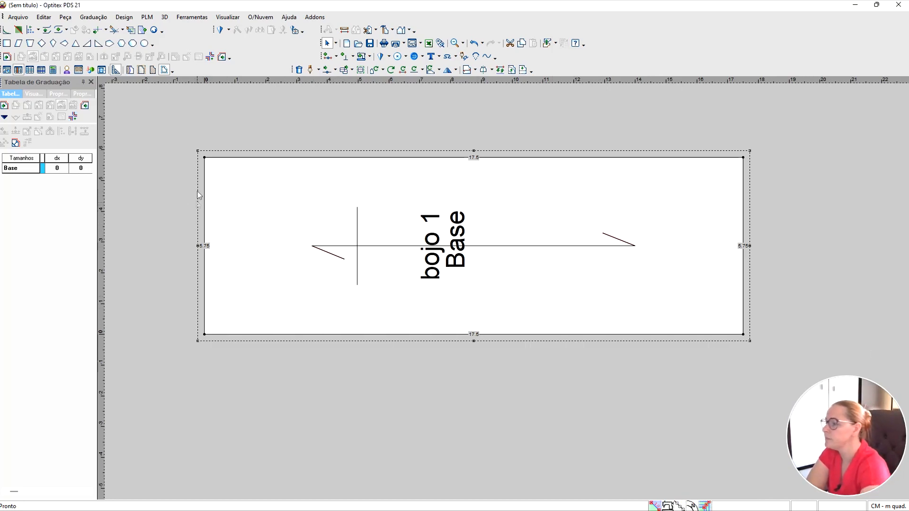
Add a grading point on the rectangle's upper edge, 1 cm from its upper-left corner.
click(330, 57)
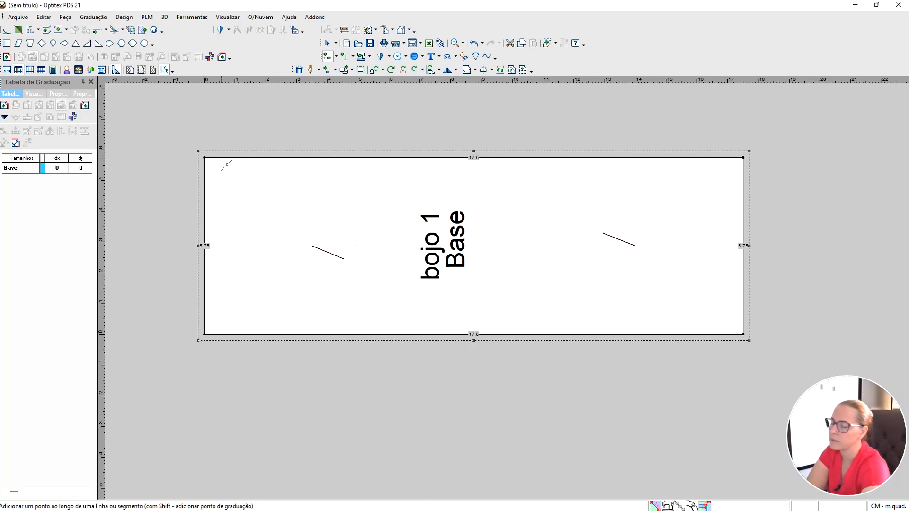
click(225, 157)
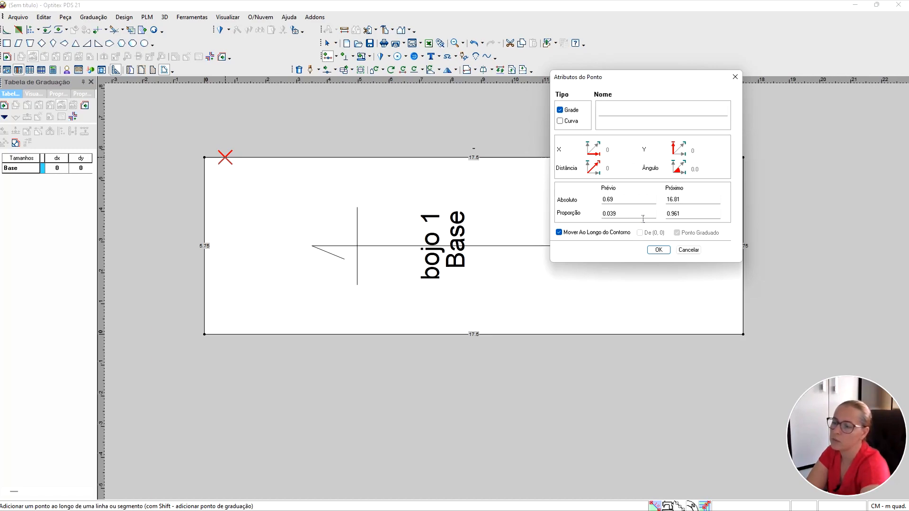
drag(621, 204, 596, 203)
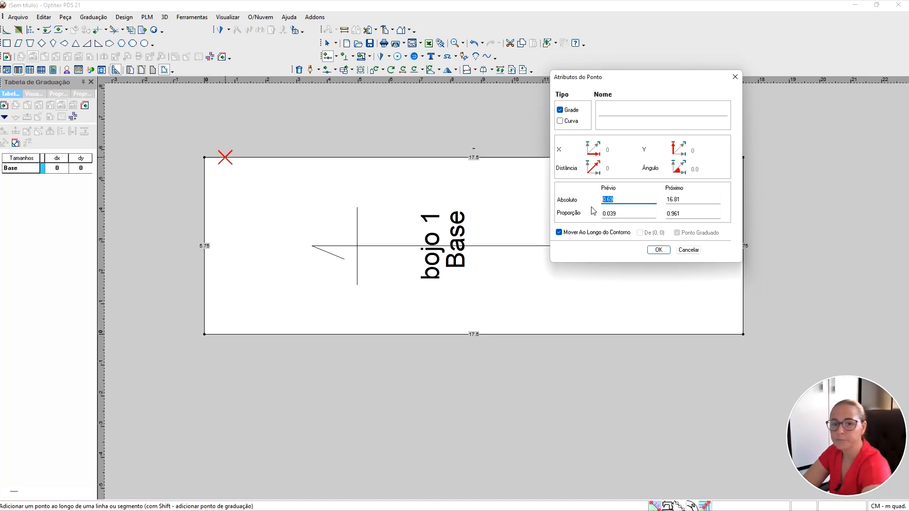
text(1)
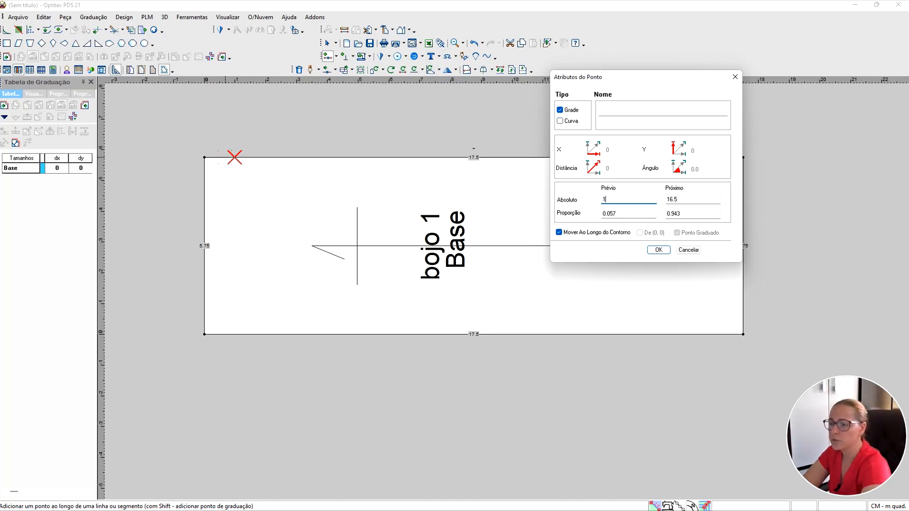
click(658, 250)
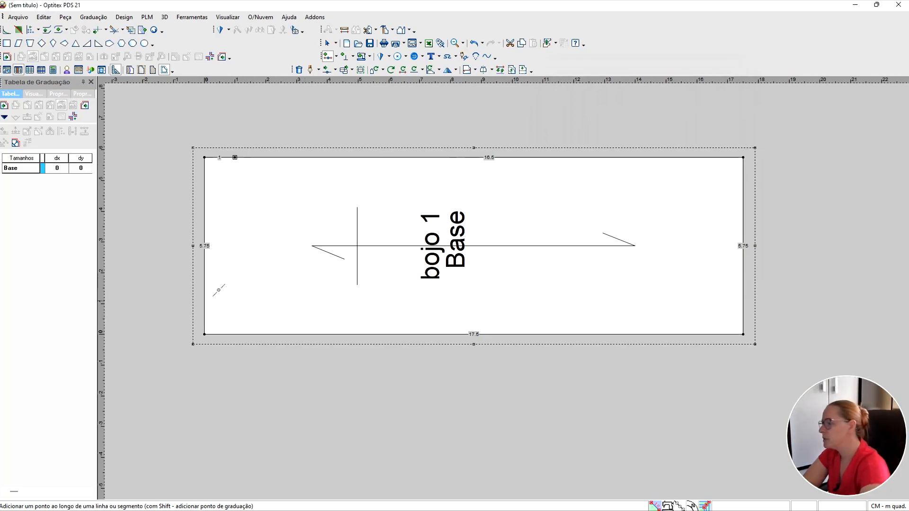
Add a grading point on the rectangle's left edge, 2.75 cm below its upper-left corner.
click(205, 253)
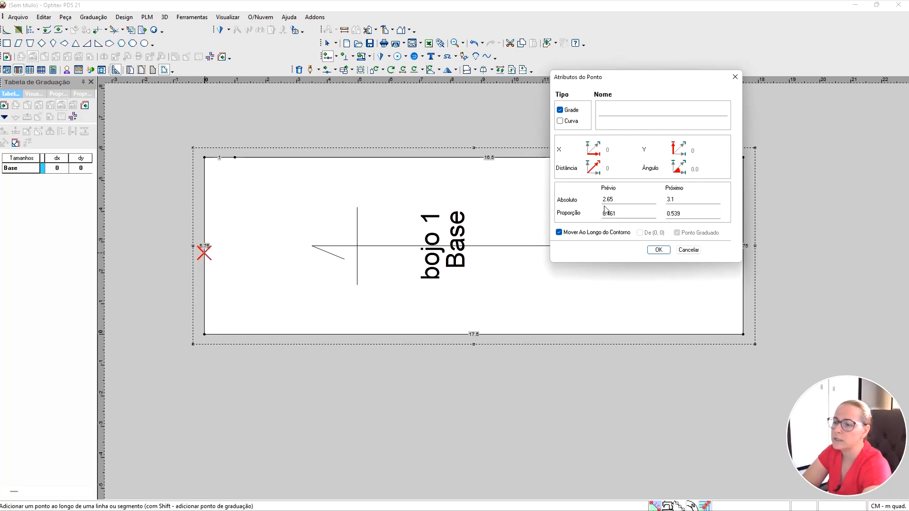
double_click(627, 207)
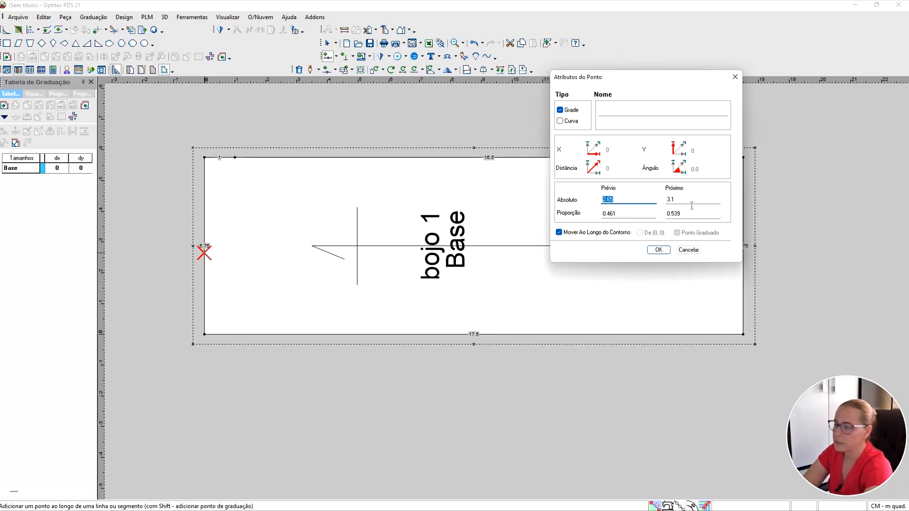
double_click(671, 201)
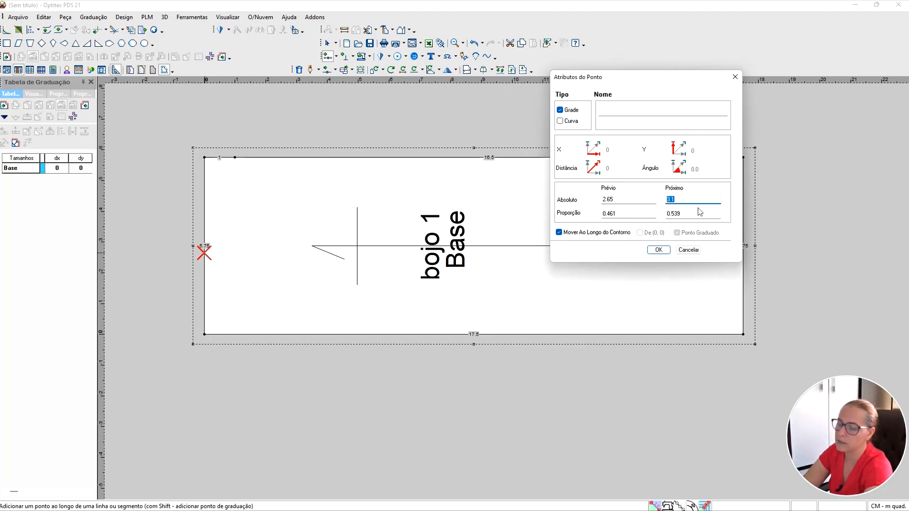
text(2)
text(.75)
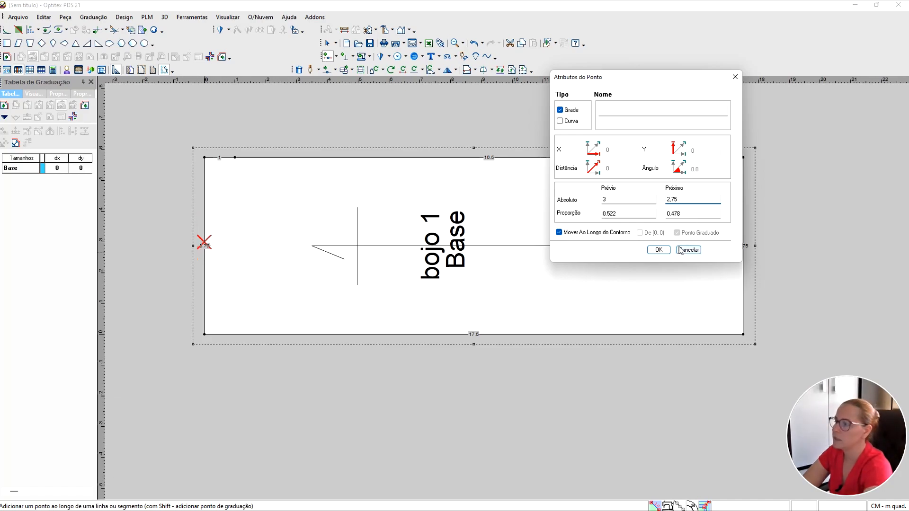
click(657, 249)
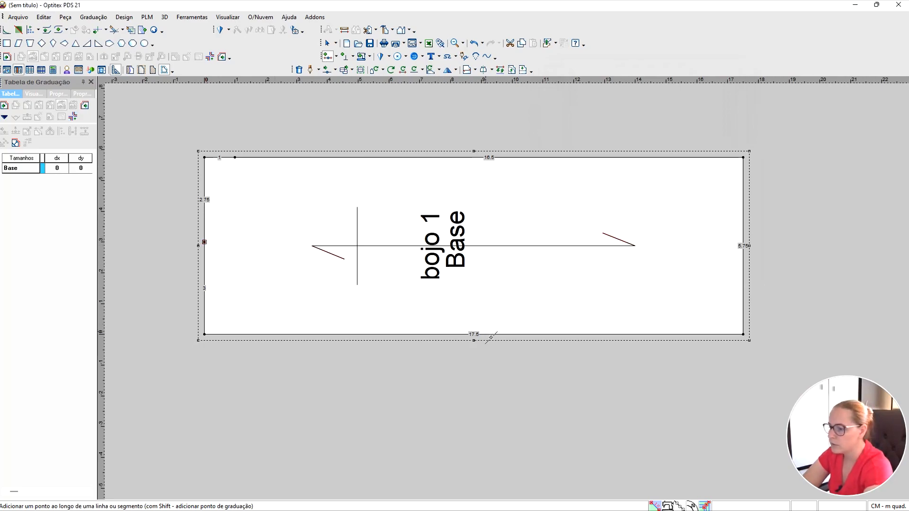
Add a grading point at the middle of the rectangle's lower edge, 8.75 cm from the previous corner.
click(477, 335)
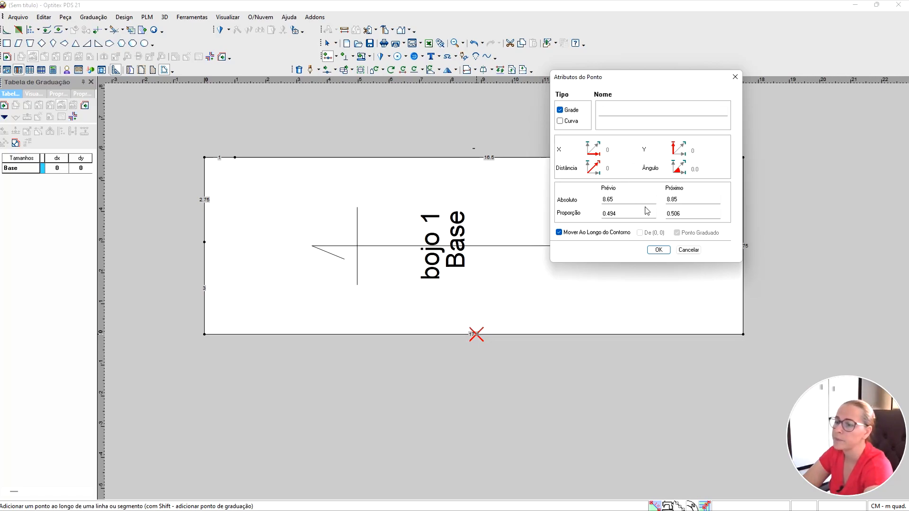
click(619, 200)
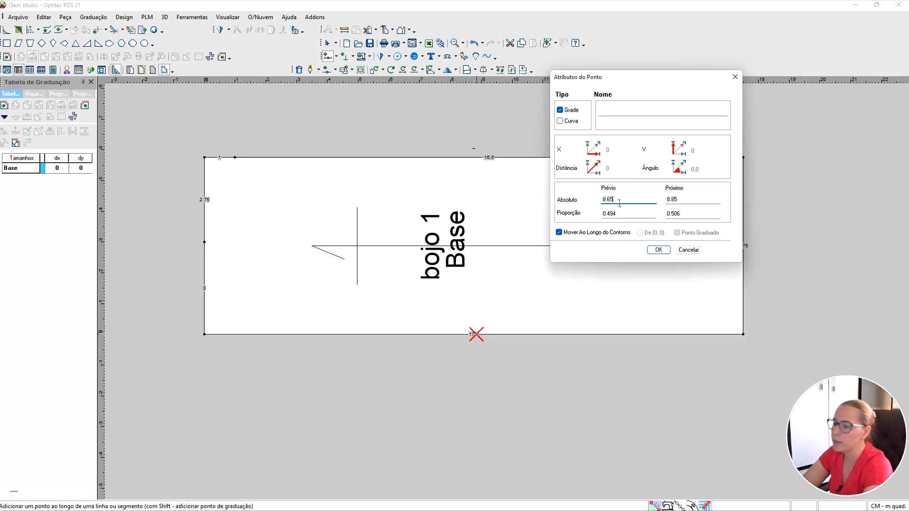
key(BackSpace)
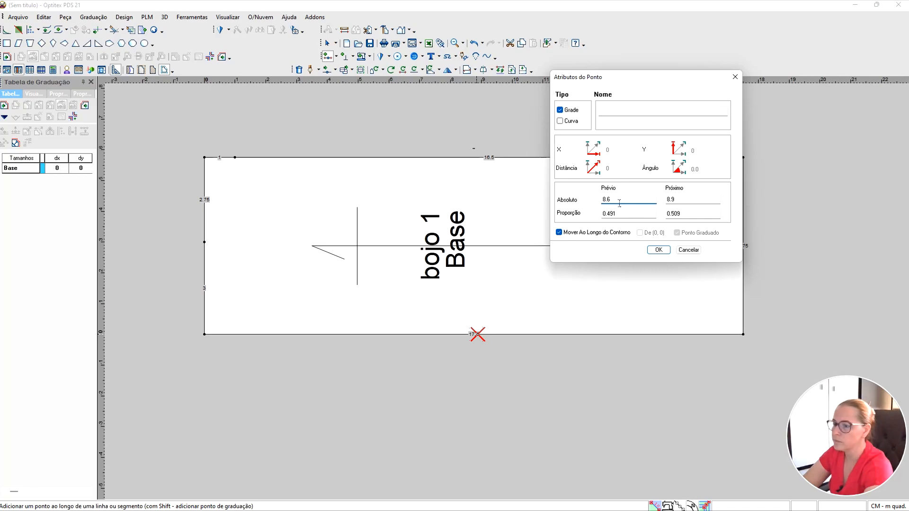
key(BackSpace)
key(BackSpace)
text(.5)
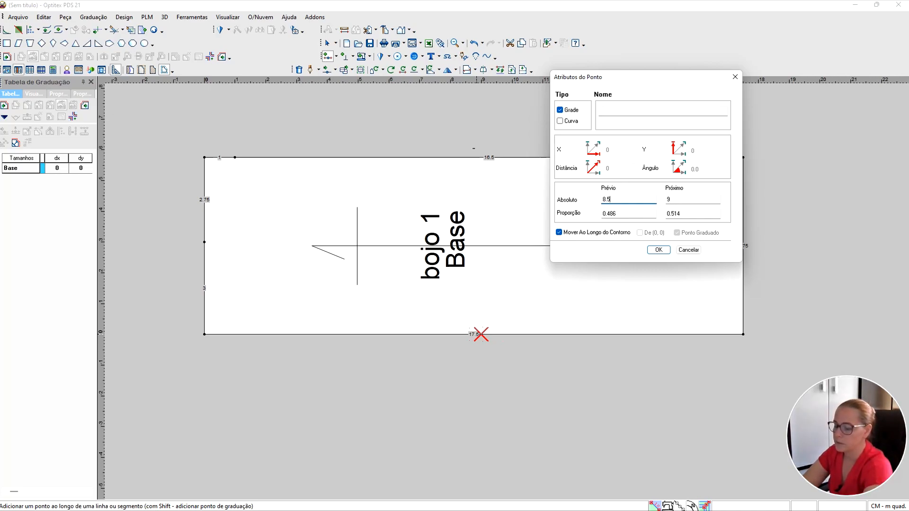
key(BackSpace)
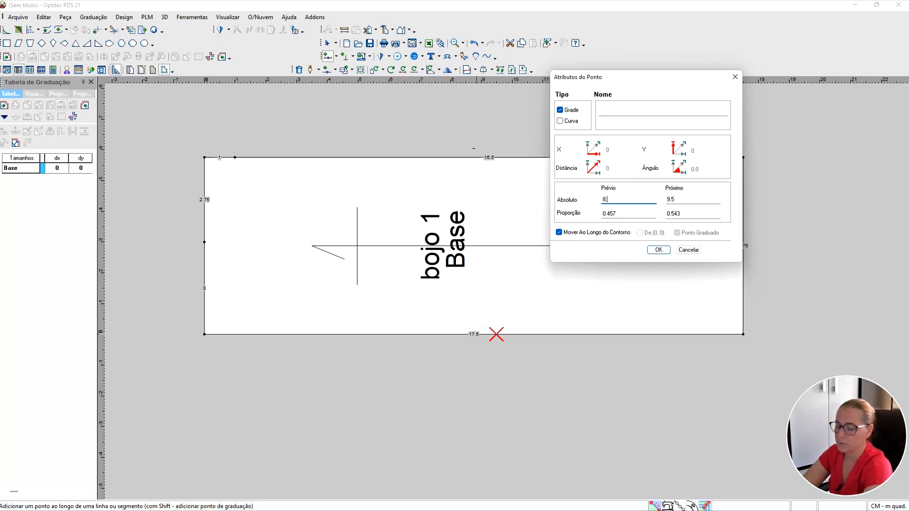
text(.75)
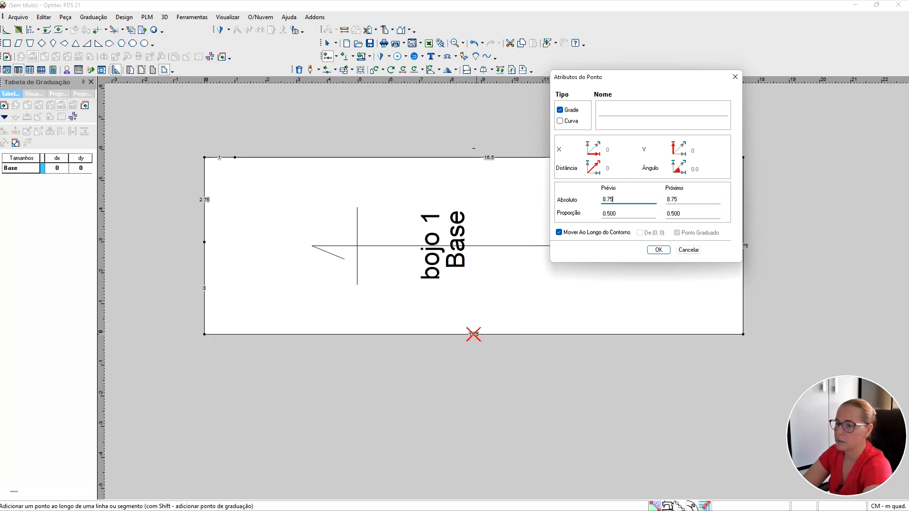
click(658, 250)
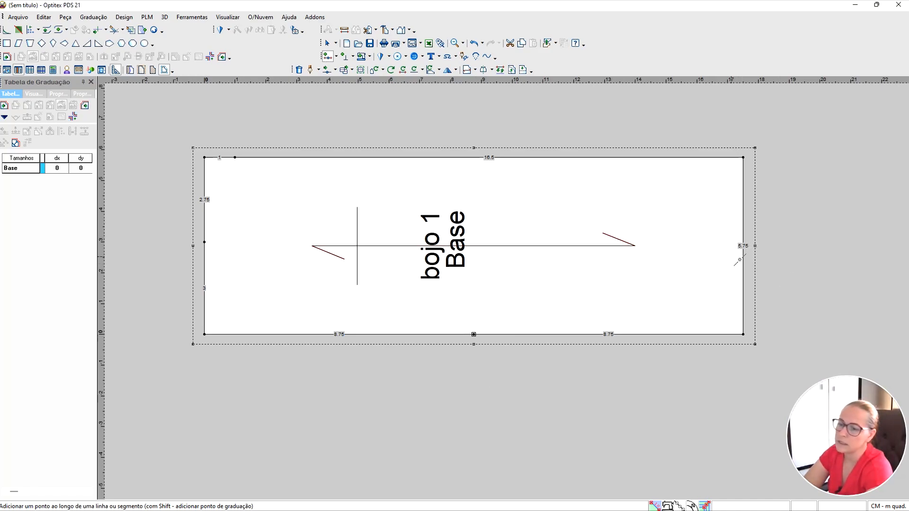
Add a grading point on the rectangle's right edge, 2 cm below its upper-right corner.
click(744, 247)
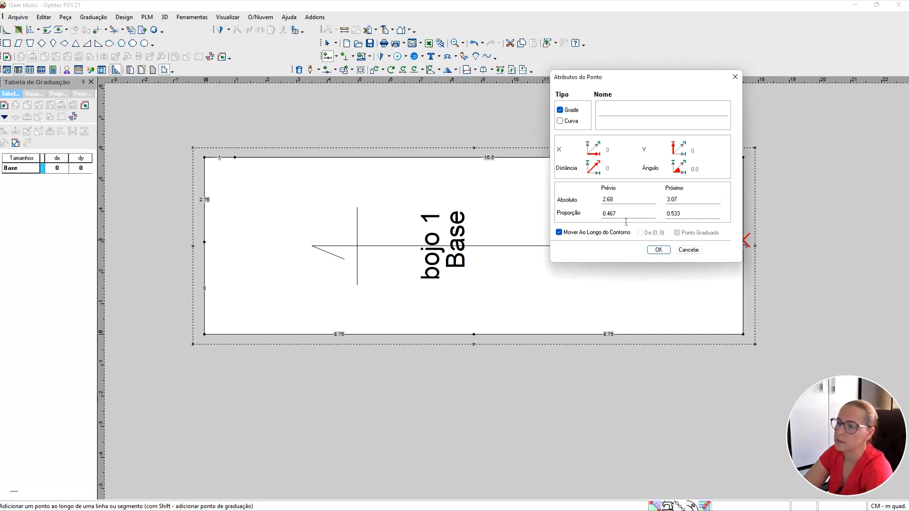
drag(625, 206, 587, 208)
text(2)
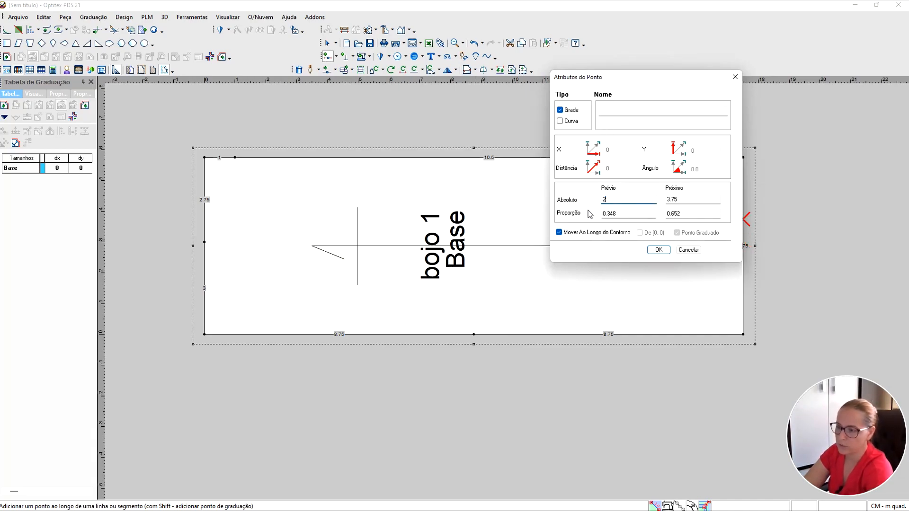
click(657, 251)
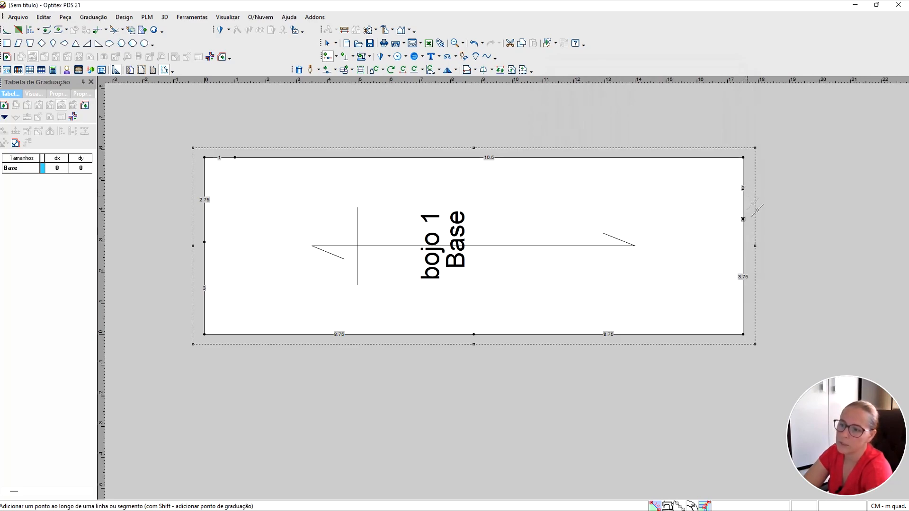
scroll(757, 209, down, 2)
scroll(510, 298, up, 4)
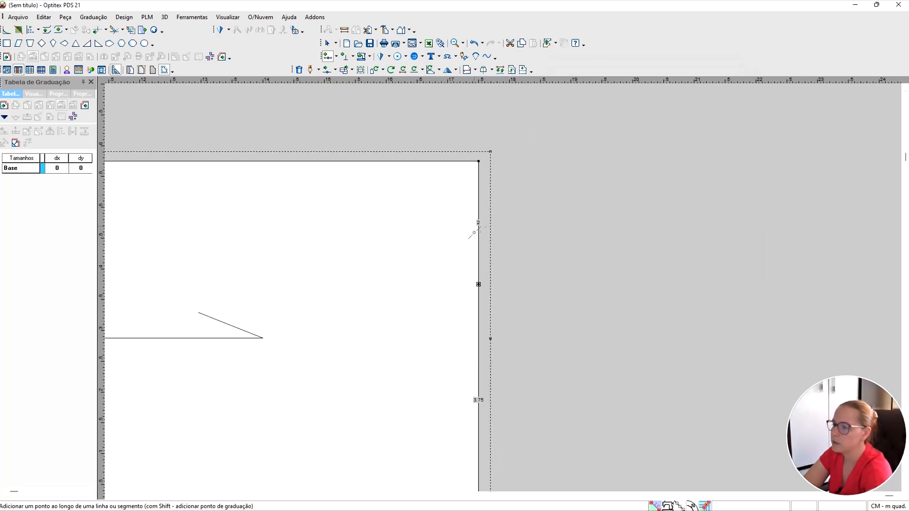
scroll(474, 232, down, 3)
scroll(513, 297, up, 3)
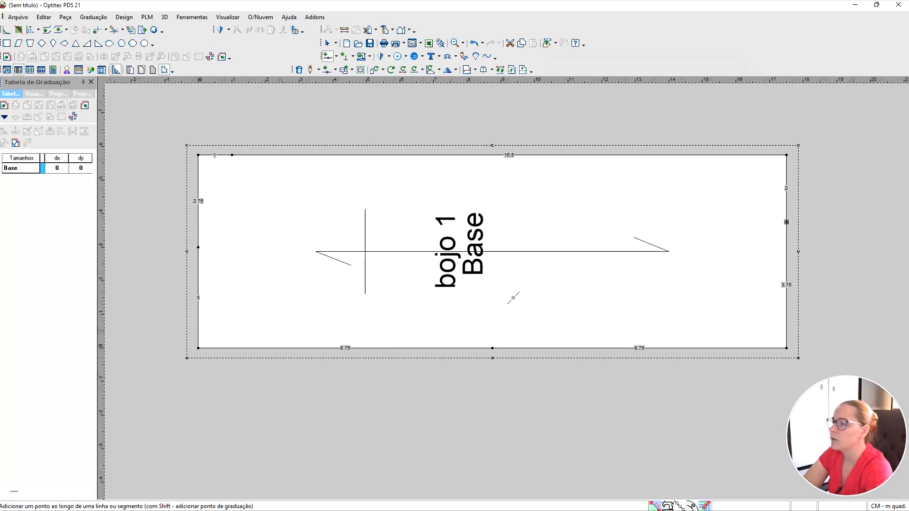
Delete the rectangle's upper-left and lower-left corner points so the neighbouring edge points join directly.
click(326, 43)
click(198, 156)
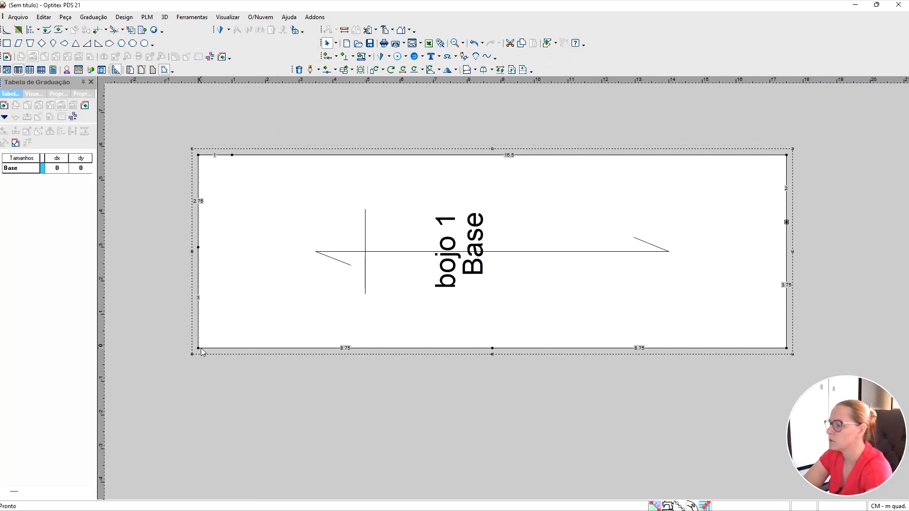
click(199, 157)
key(Delete)
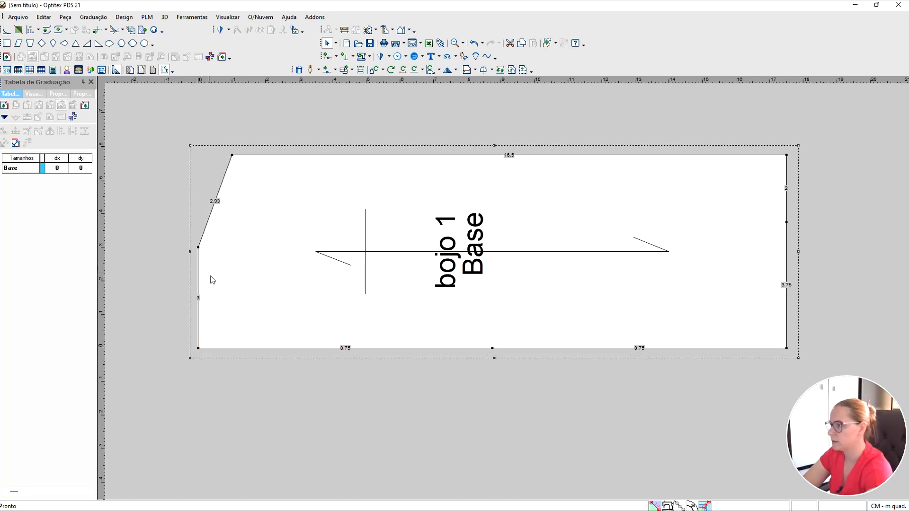
click(198, 348)
key(Delete)
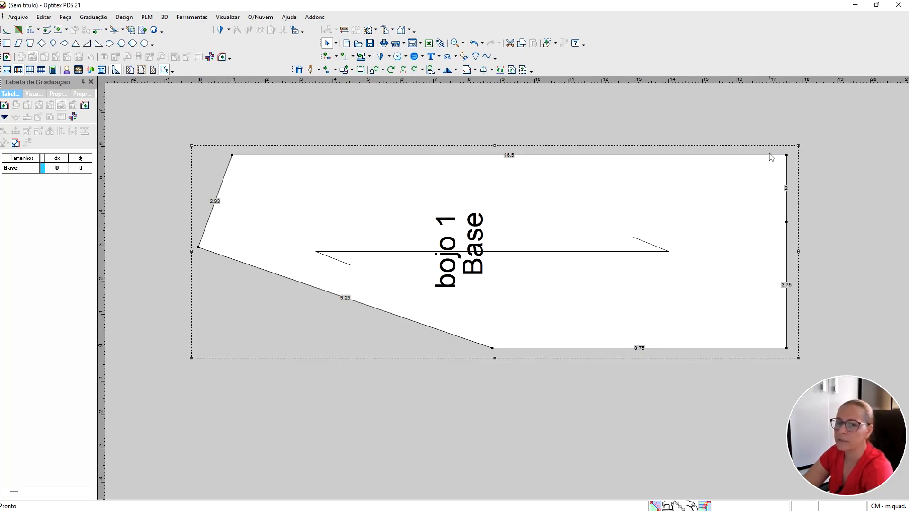
Add a grading point on the bojo 1 piece's upper edge, 0.75 cm from its upper-right corner.
click(327, 56)
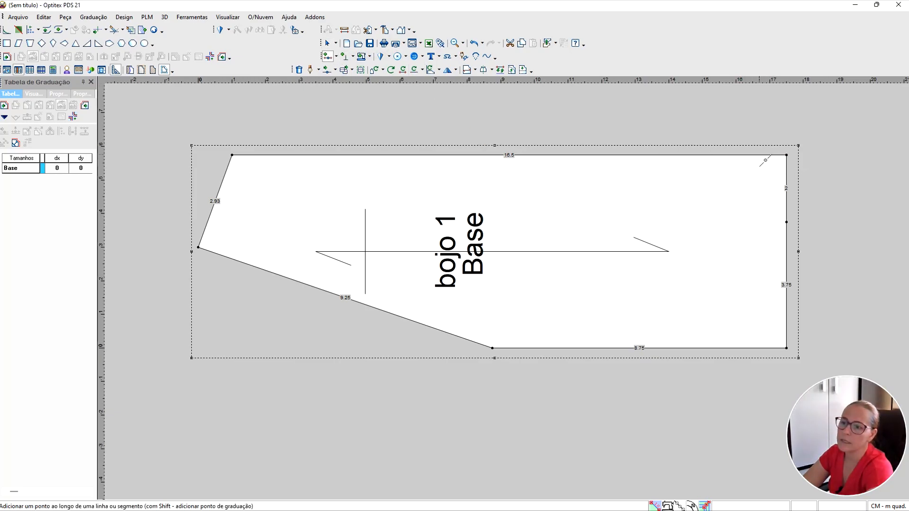
click(764, 155)
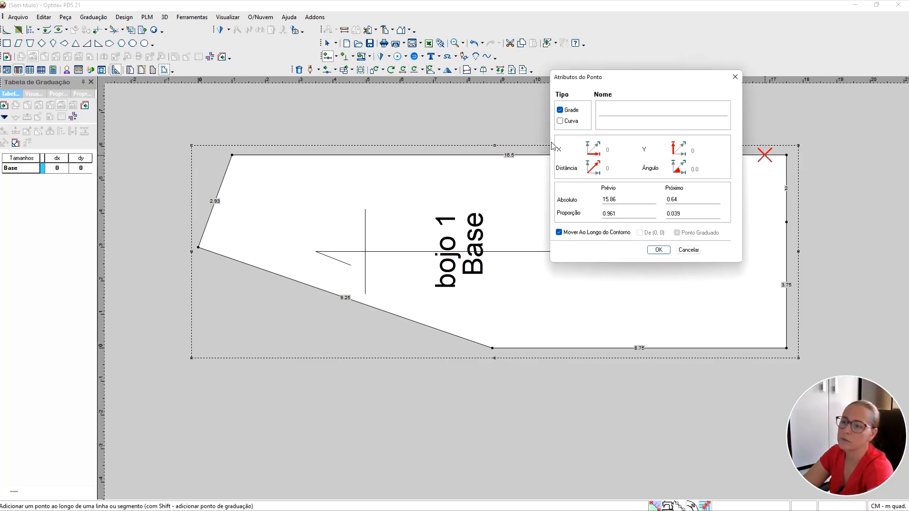
double_click(685, 205)
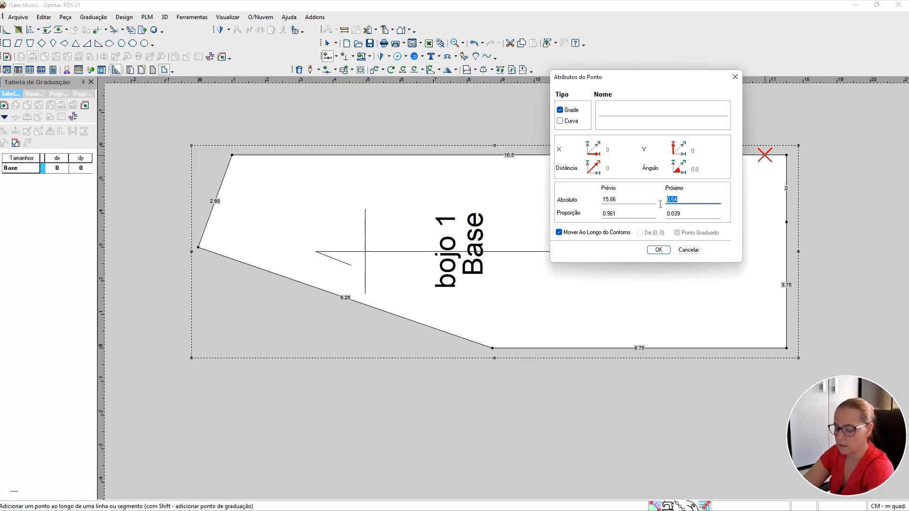
text(0.75)
click(663, 249)
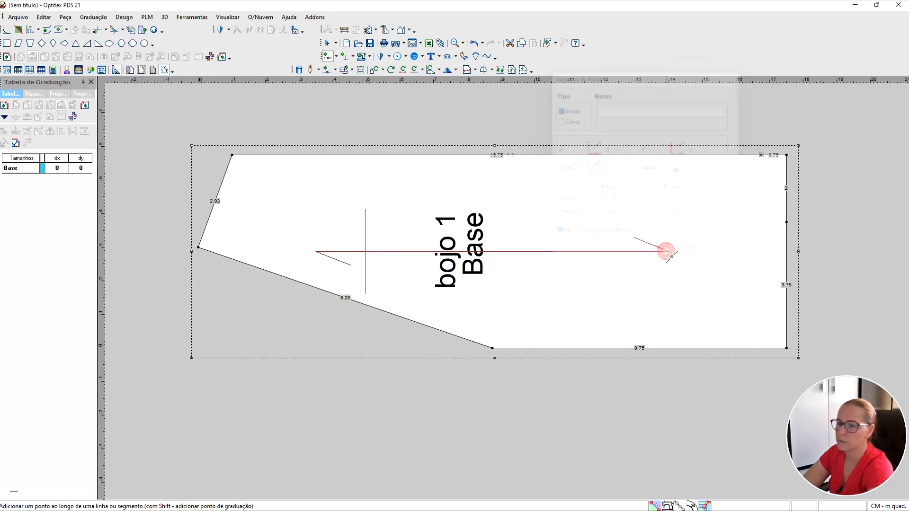
Delete the bojo 1 piece's upper-right and lower-right corner points.
click(327, 45)
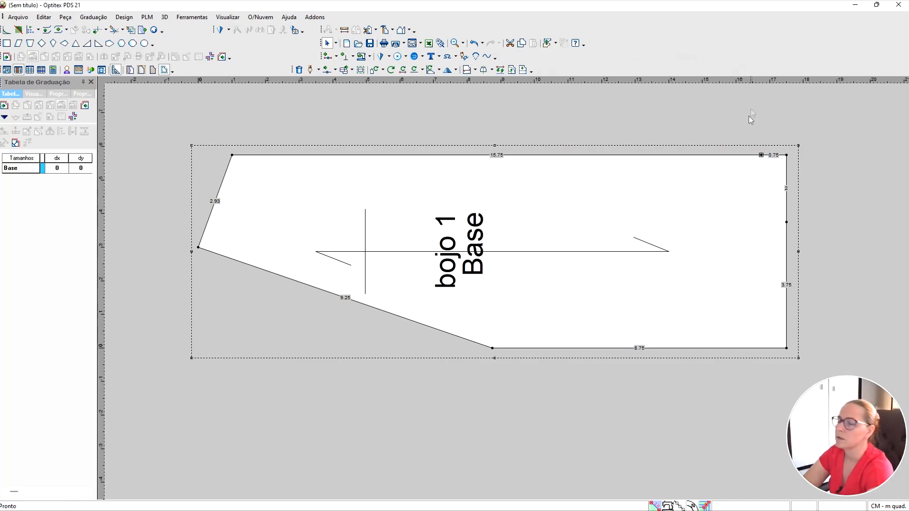
key(Delete)
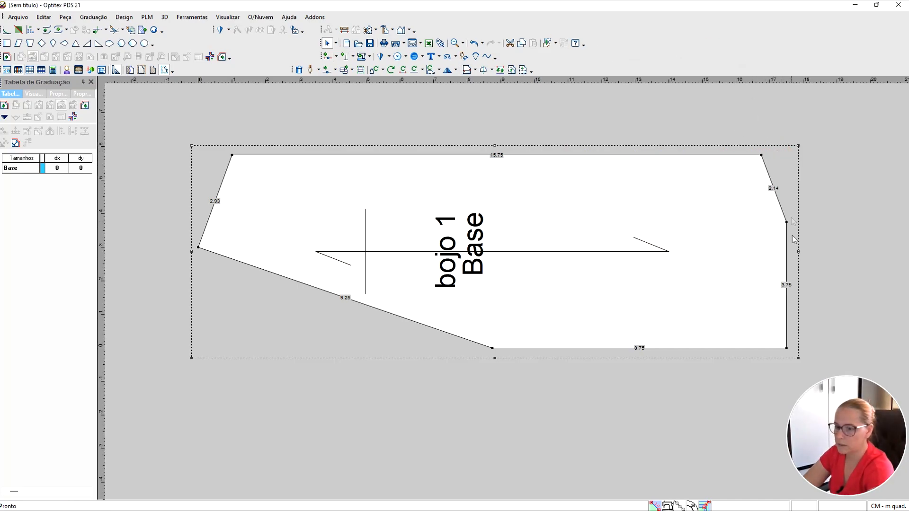
key(Delete)
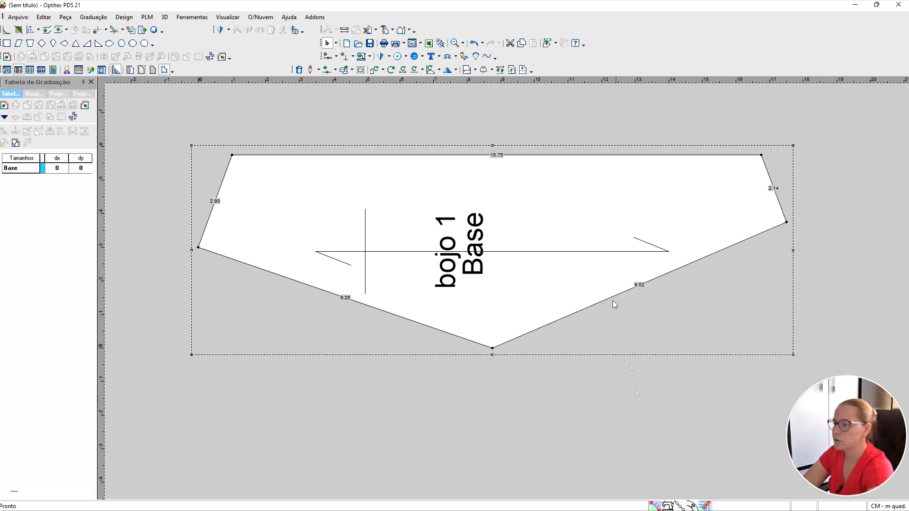
Bow the lower-left slanted edge outward by moving a new curve point on its middle by about -0.56 cm in X and -0.74 cm in Y.
click(325, 71)
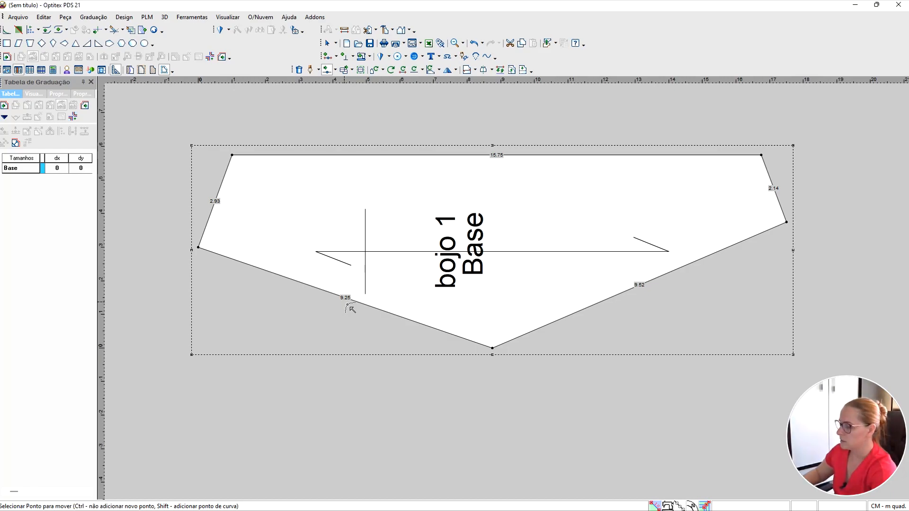
shift+click(349, 306)
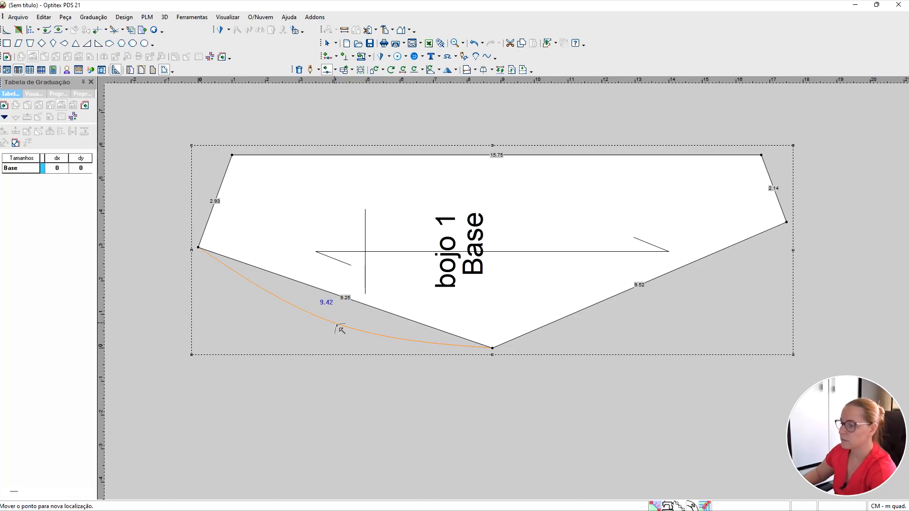
click(339, 331)
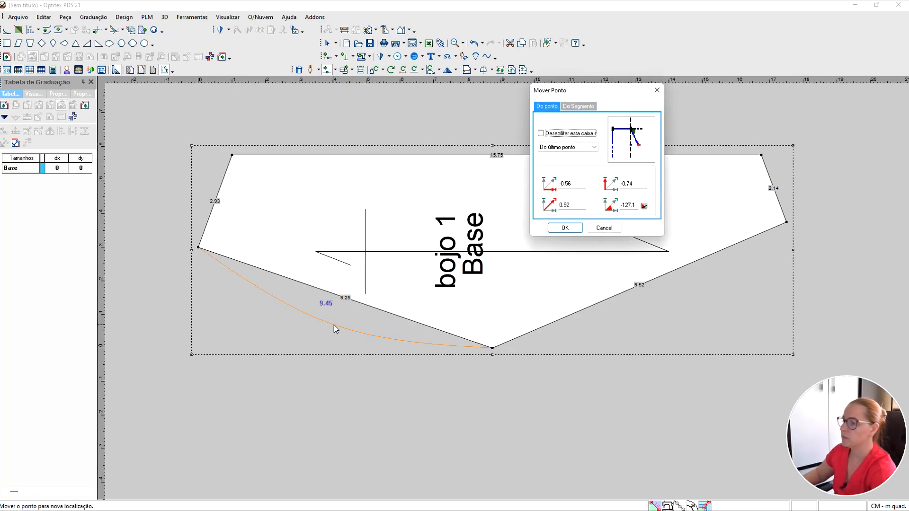
click(566, 228)
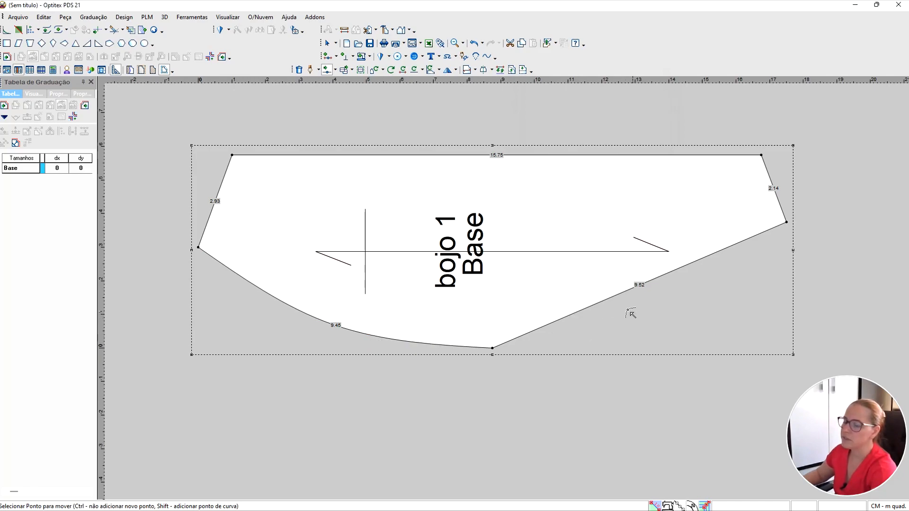
click(637, 286)
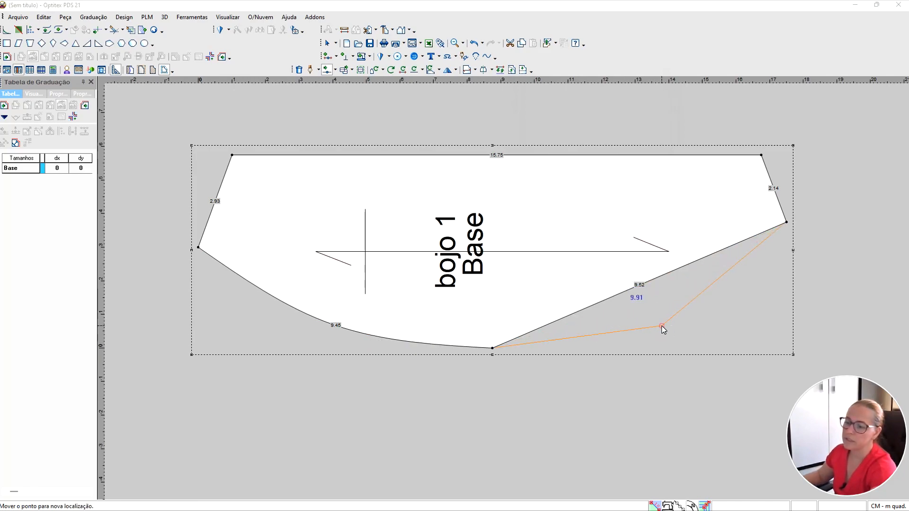
click(662, 327)
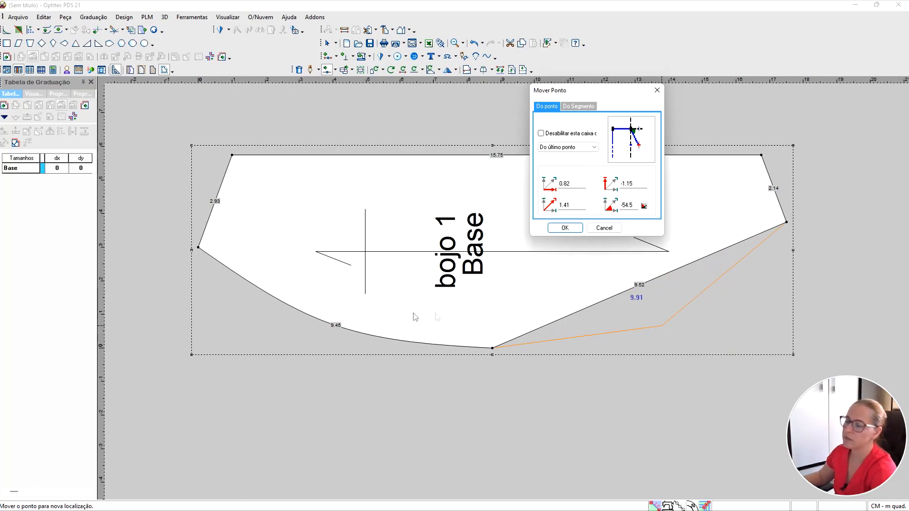
click(611, 229)
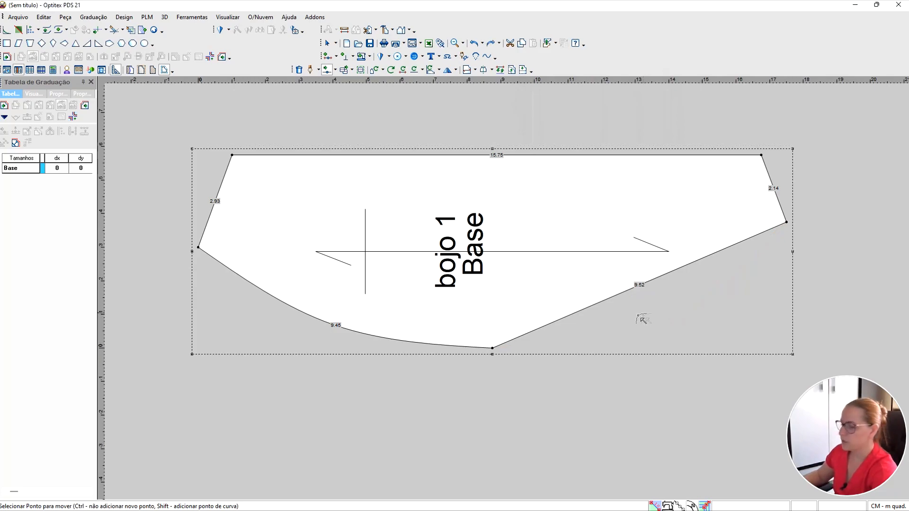
Bow the lower-right slanted edge outward with a curve point at its middle, making the edge about 9.8 cm long.
click(632, 294)
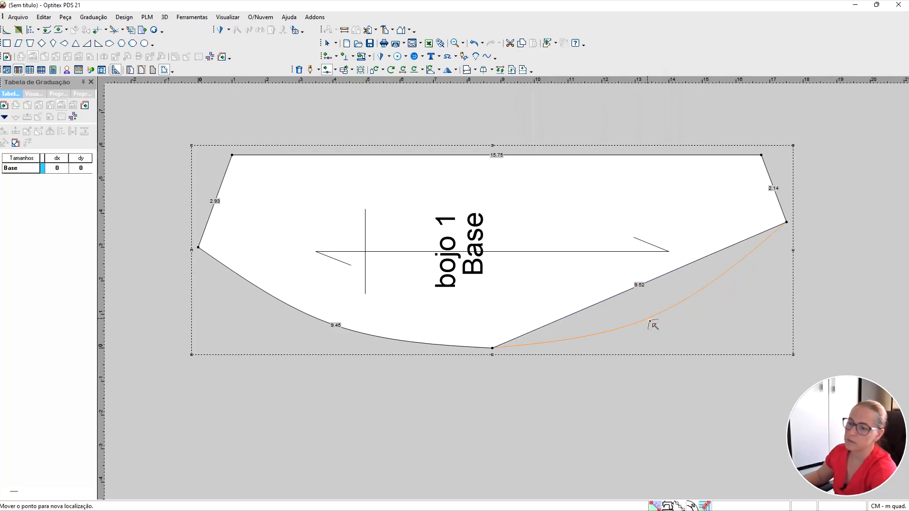
click(656, 328)
click(565, 228)
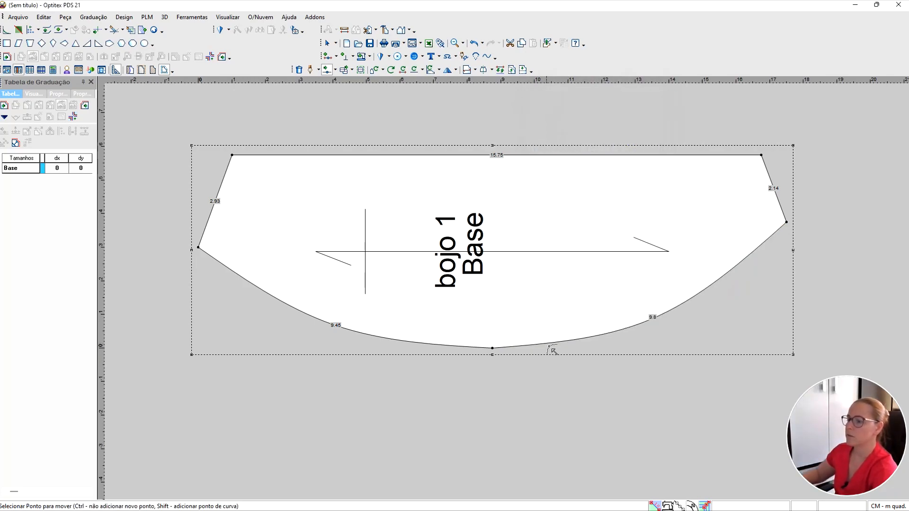
Create a new rectangular piece named "bojo 2" with a length of 18 cm and a width of 10.5 cm.
scroll(515, 300, down, 3)
scroll(515, 299, up, 2)
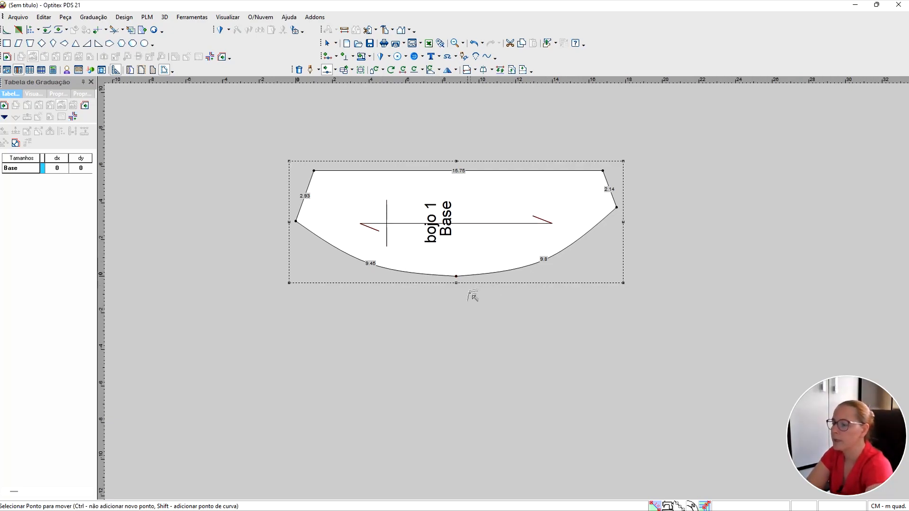
scroll(516, 301, up, 1)
scroll(542, 325, down, 1)
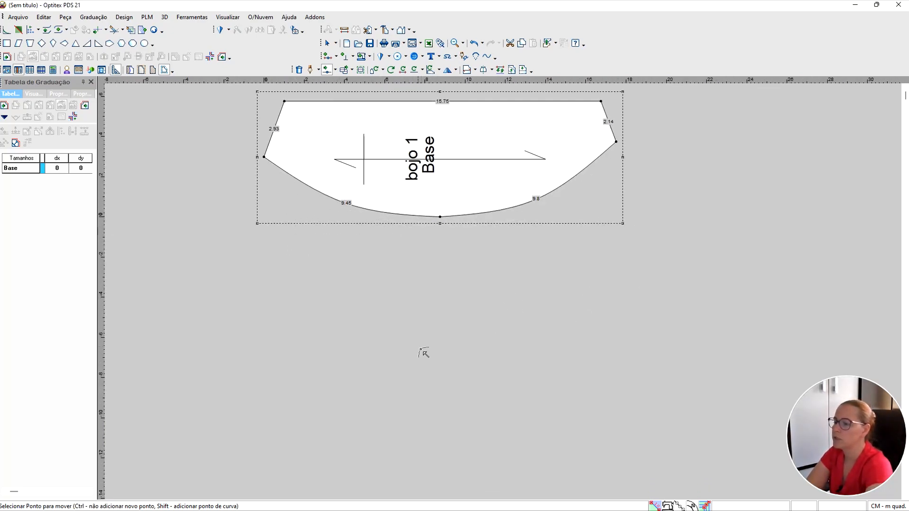
right_click(375, 320)
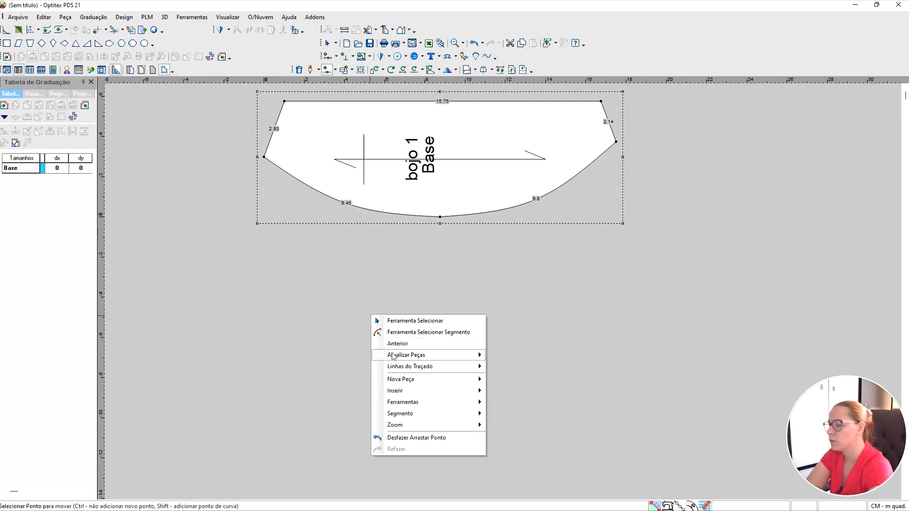
mouse_move(417, 385)
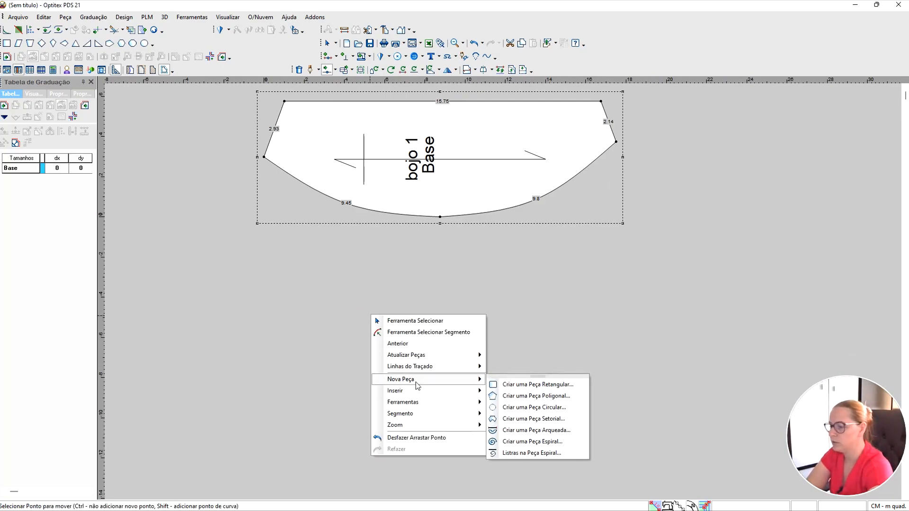
click(538, 387)
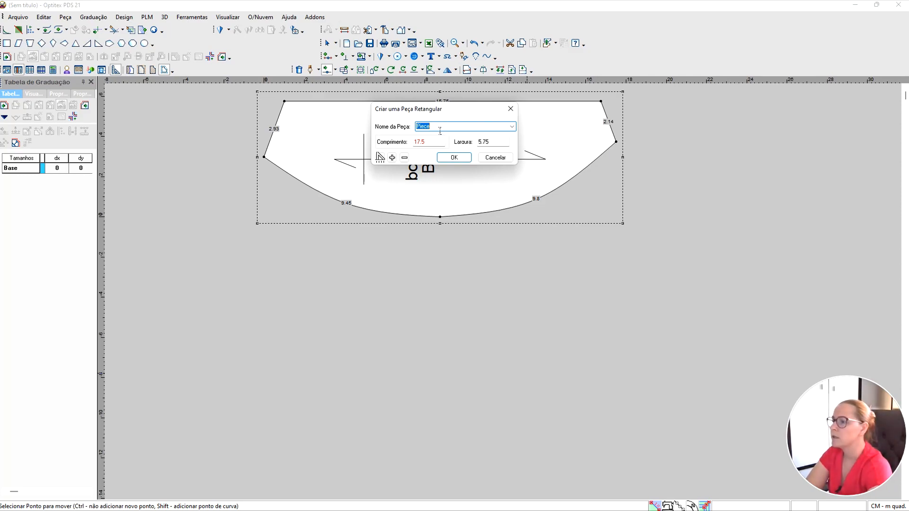
text(bojo 2)
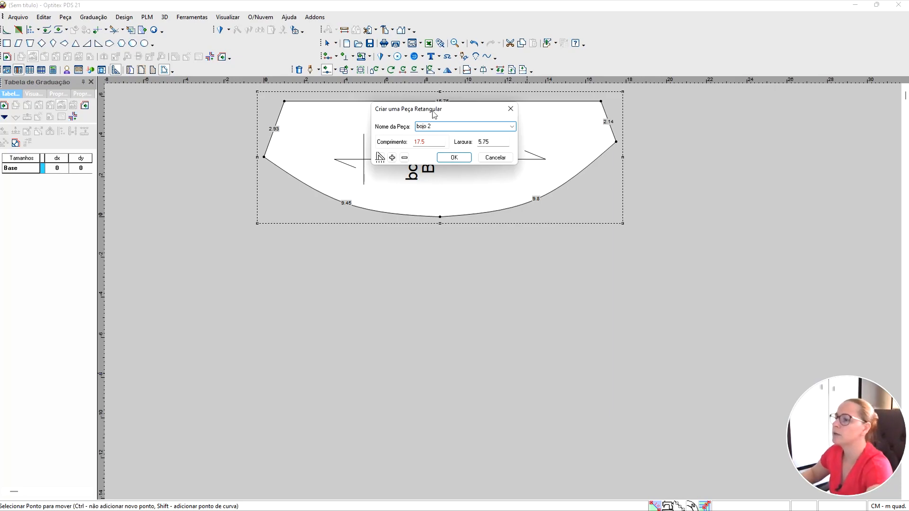
double_click(440, 143)
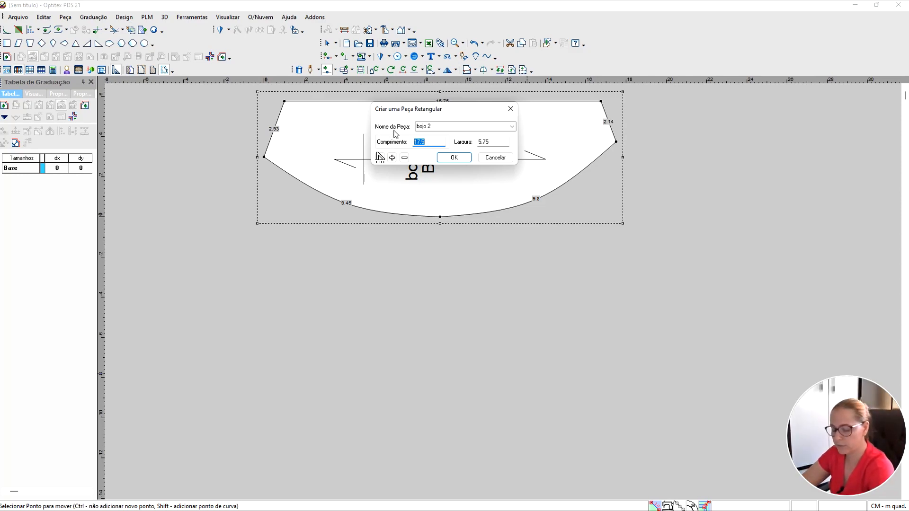
text(18)
drag(494, 145, 462, 150)
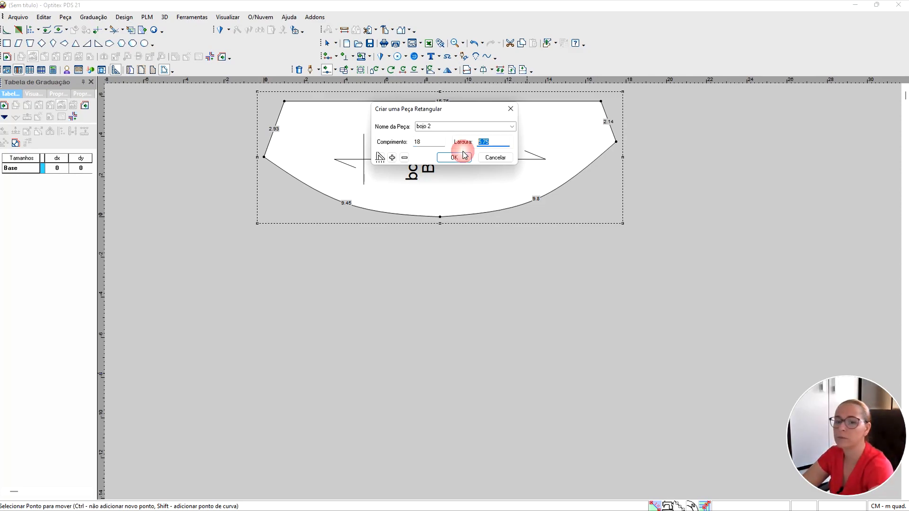
text(10,5)
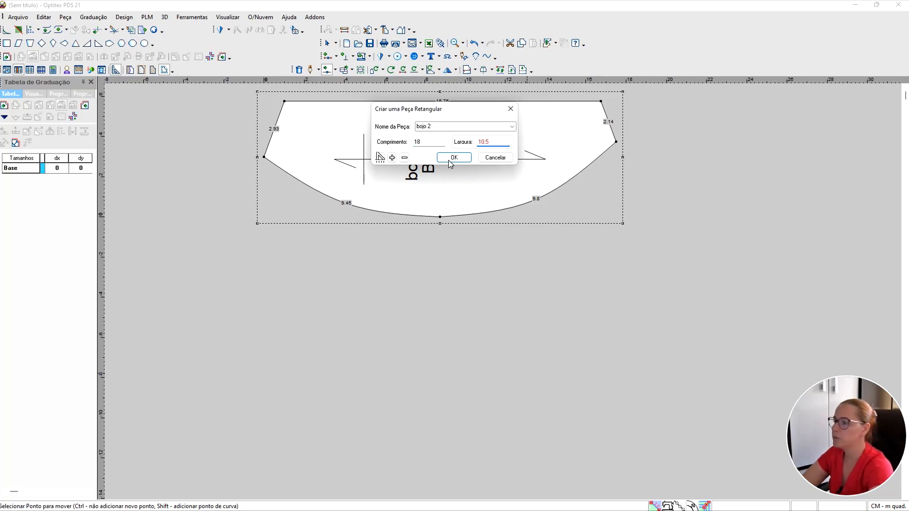
click(449, 161)
Add a grading point on the bojo 2 rectangle's left edge, 3 cm below its upper-left corner.
scroll(567, 341, down, 3)
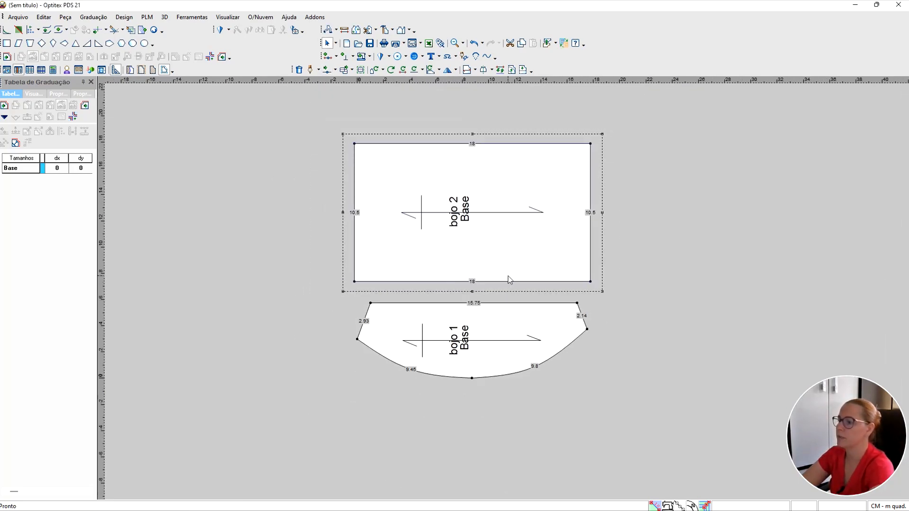
scroll(507, 280, up, 3)
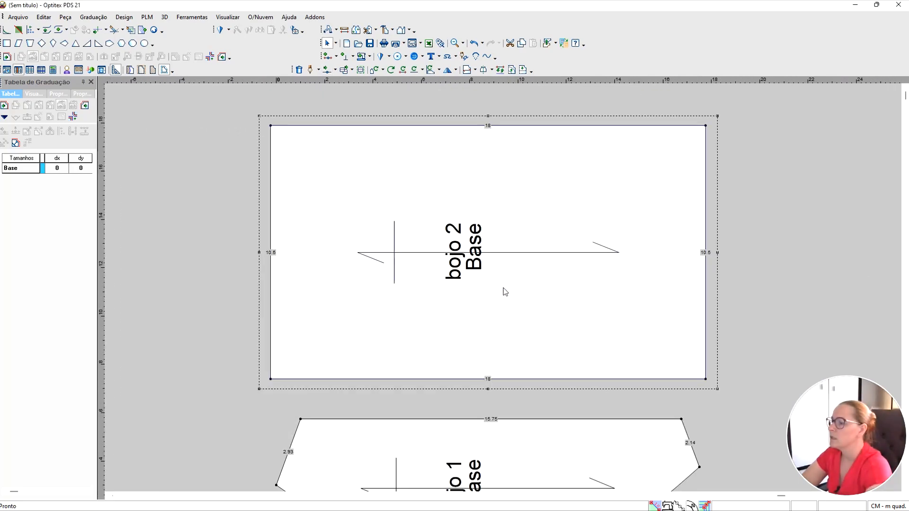
scroll(565, 255, up, 1)
scroll(504, 296, down, 1)
scroll(504, 291, up, 1)
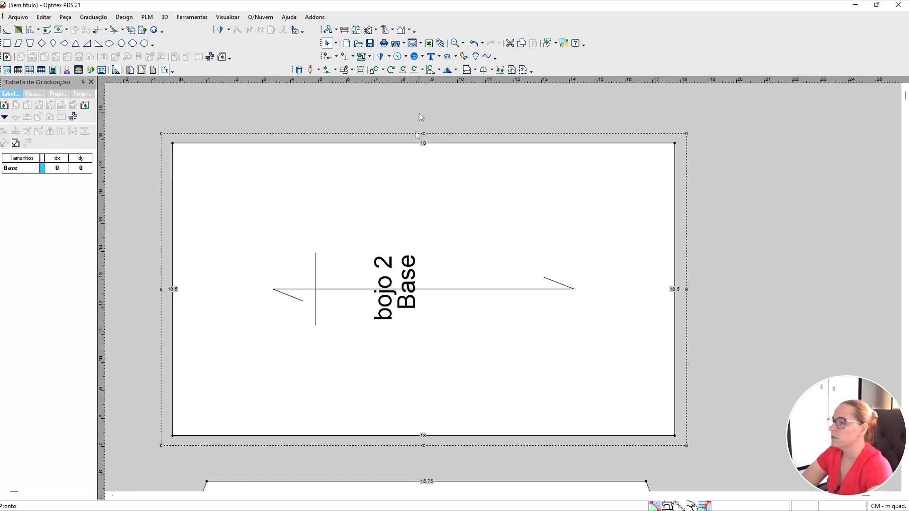
click(328, 57)
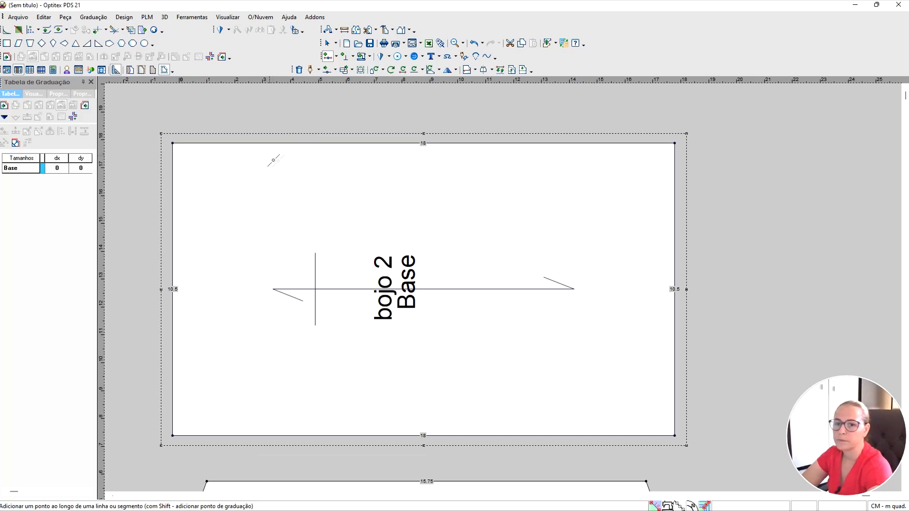
click(172, 247)
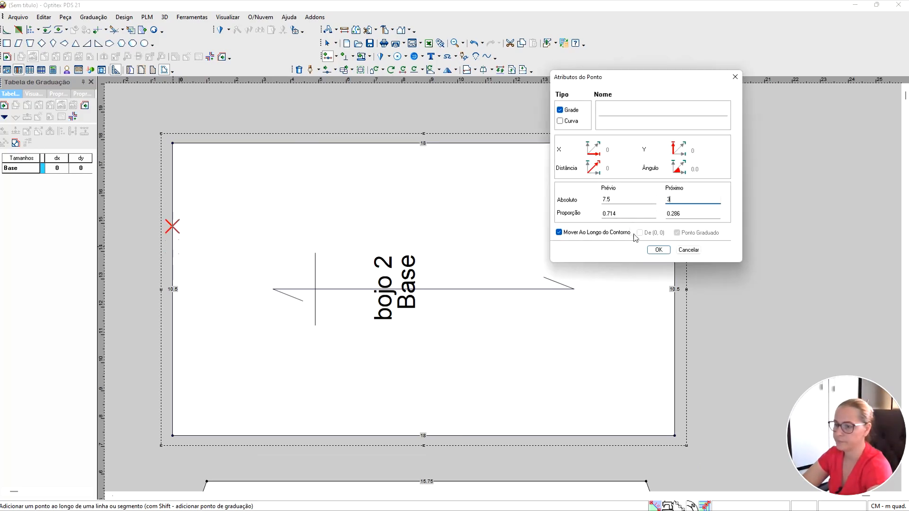
click(658, 249)
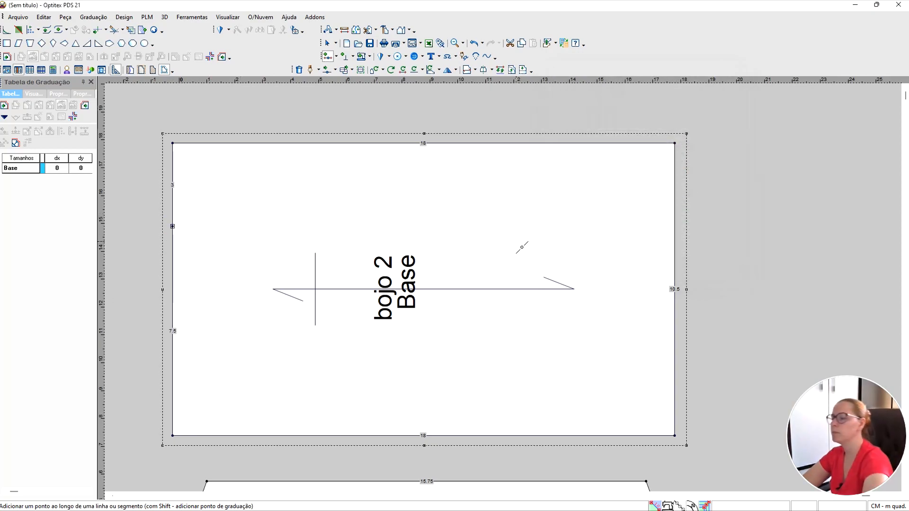
Add a grading point at the middle of the bojo 2 rectangle's upper edge, 9 cm from the upper-left corner.
click(425, 145)
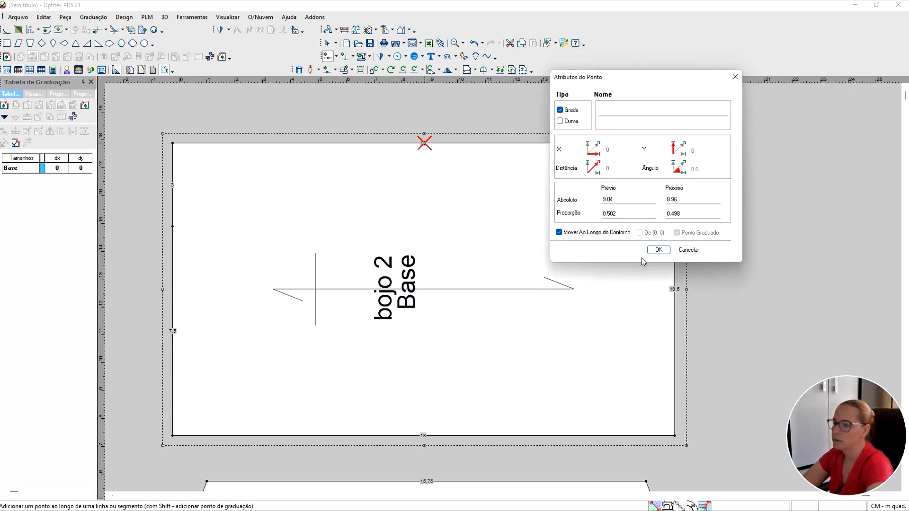
click(628, 203)
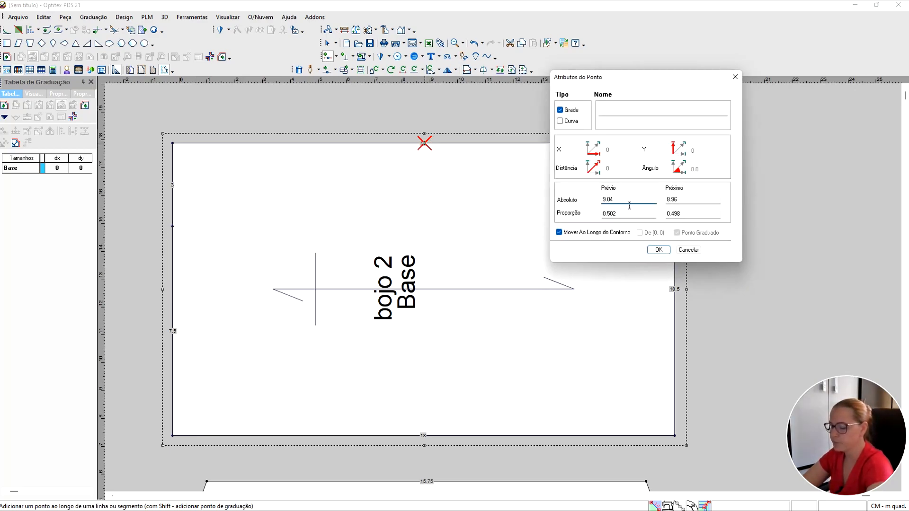
click(658, 249)
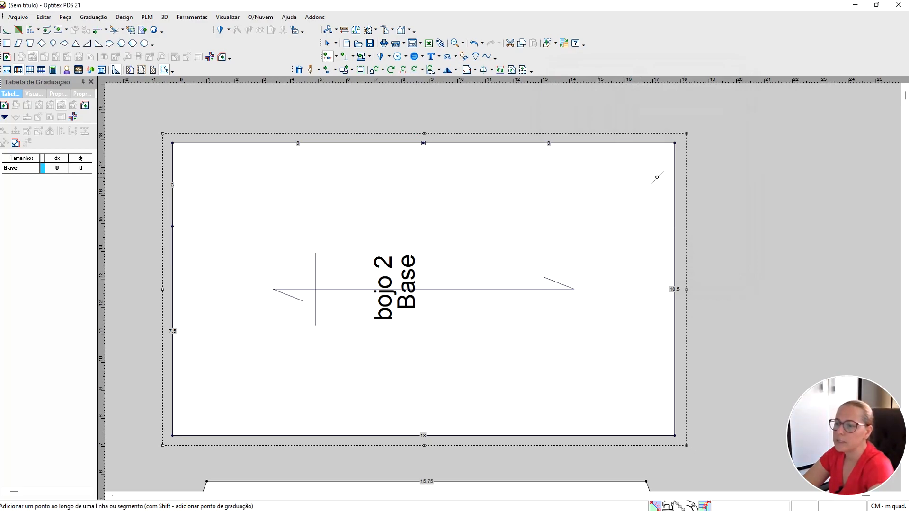
Add a grading point on the rectangle's right edge, 0.75 cm below its upper-right corner.
click(674, 159)
double_click(628, 205)
text(0)
text(.75)
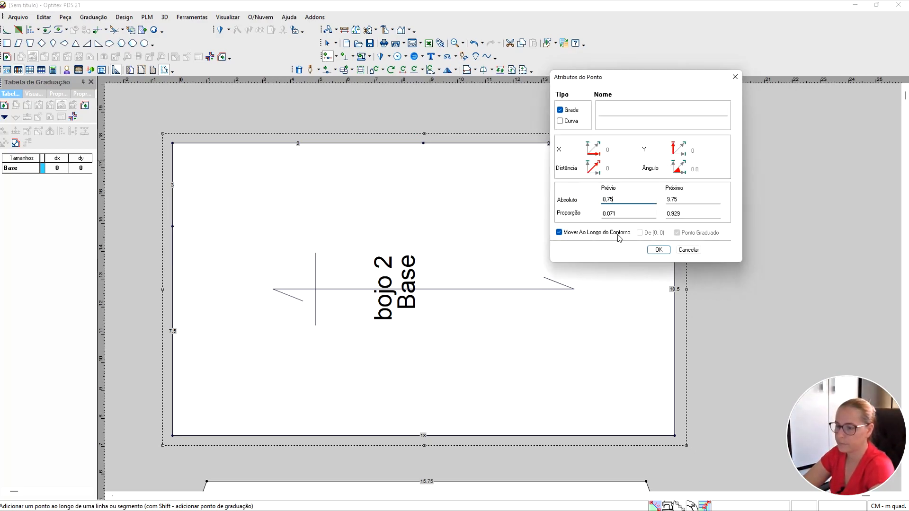
click(659, 249)
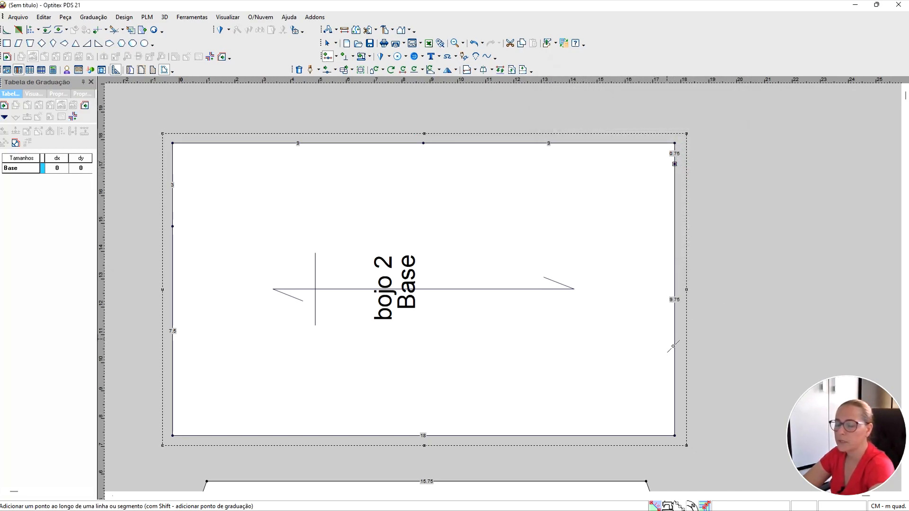
Try a grading point on the right edge 1 cm above the lower-right corner, and undo it.
click(676, 382)
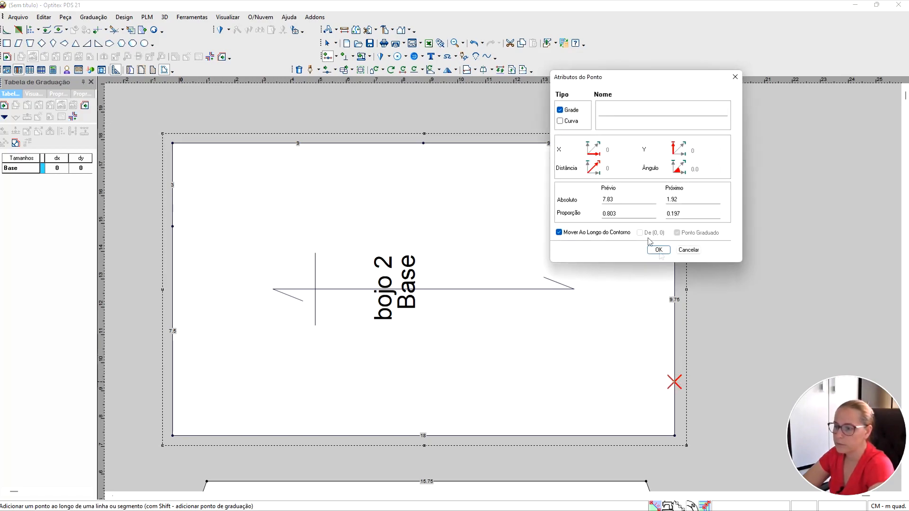
drag(693, 202, 645, 207)
text(1)
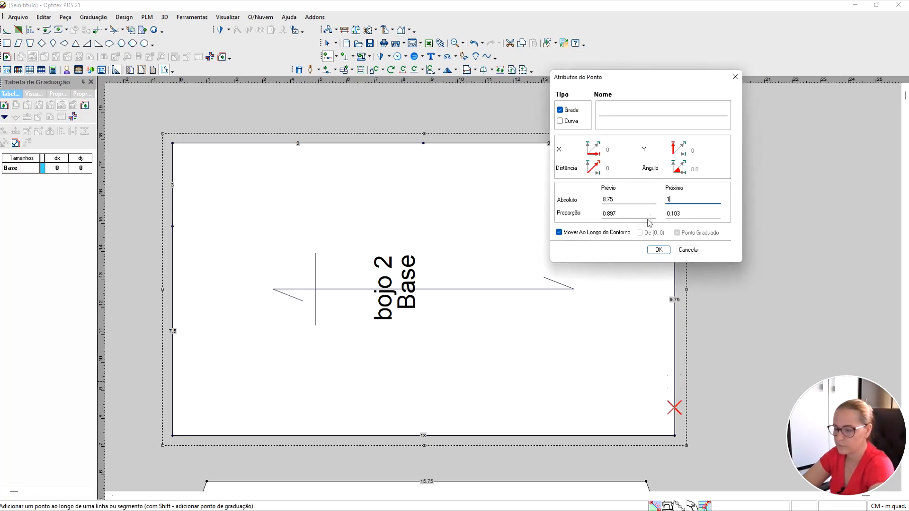
click(658, 249)
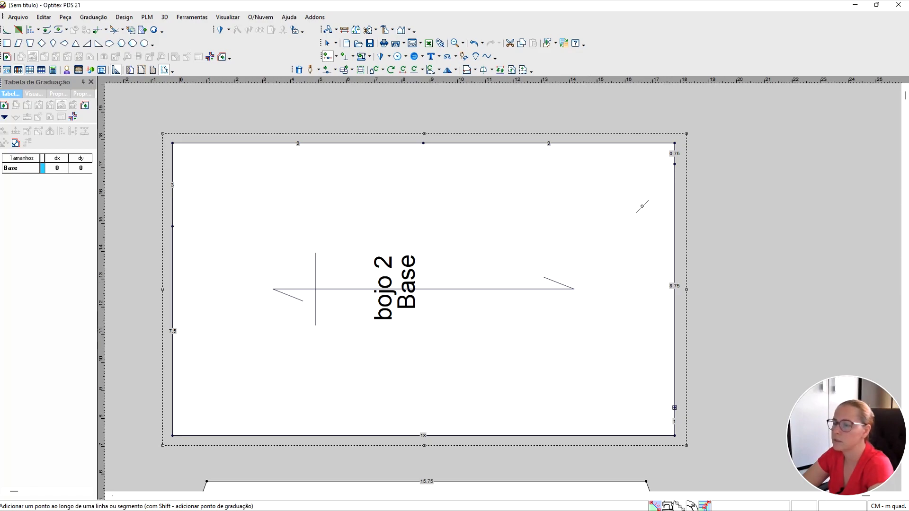
click(475, 43)
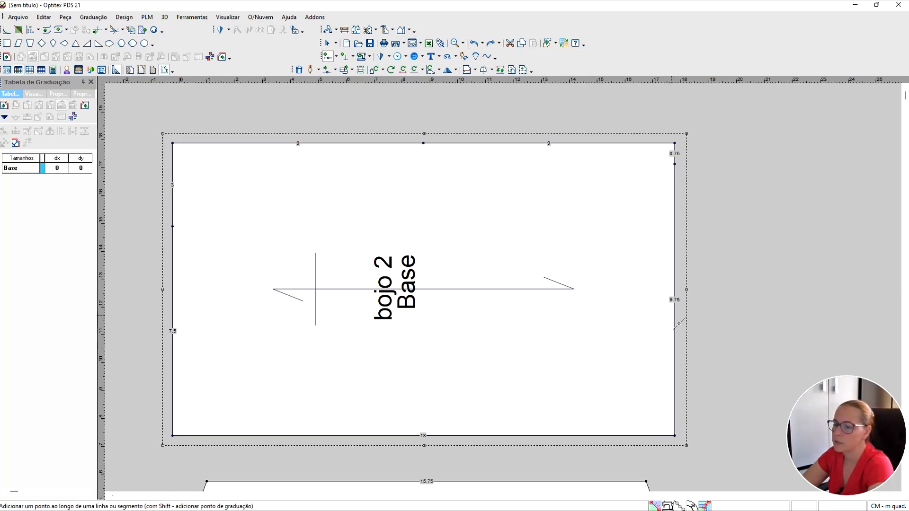
Add a grading point on the right edge, 6.5 cm below the point near the upper-right corner.
click(674, 325)
drag(631, 202, 589, 201)
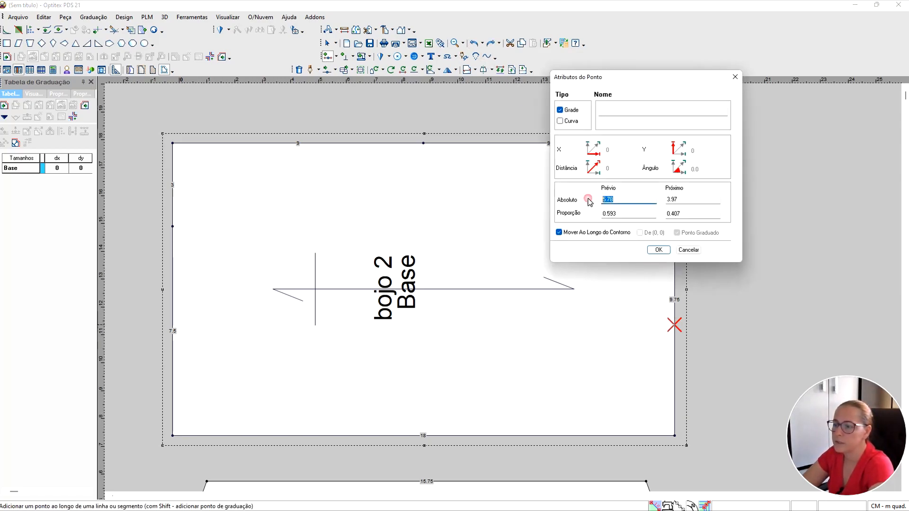
text(6,5)
click(658, 249)
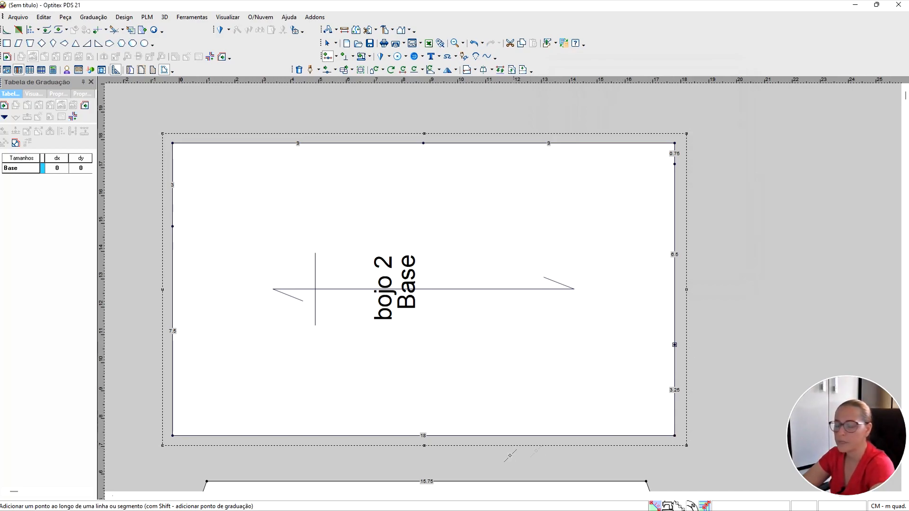
Add a grading point at the middle of the rectangle's lower edge, 9 cm from the lower-right corner.
click(424, 435)
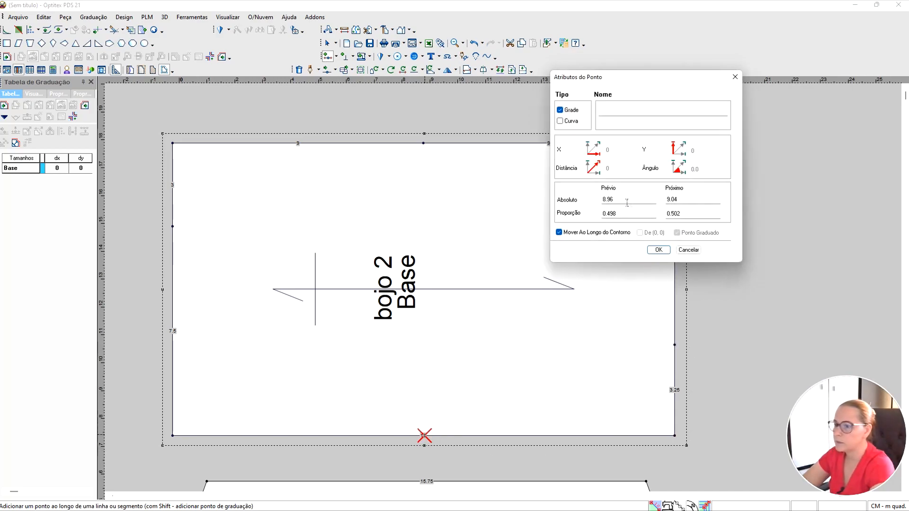
text(9)
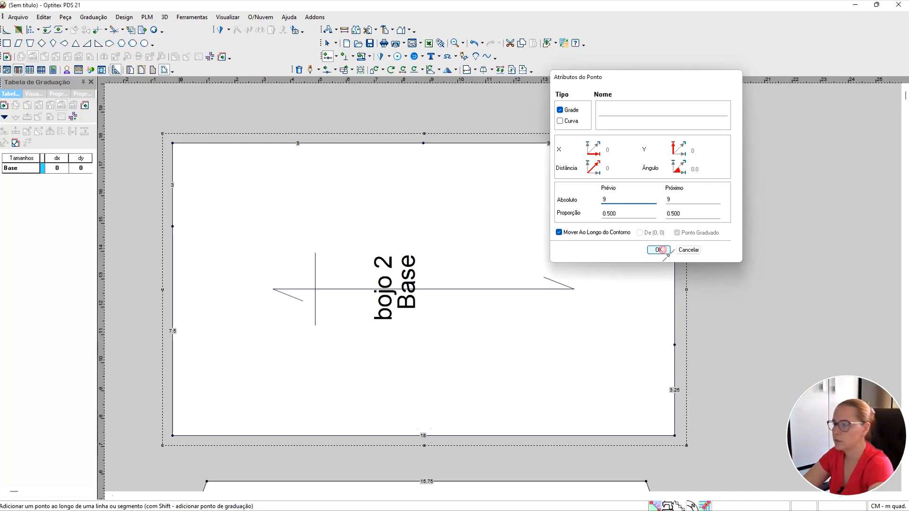
click(658, 249)
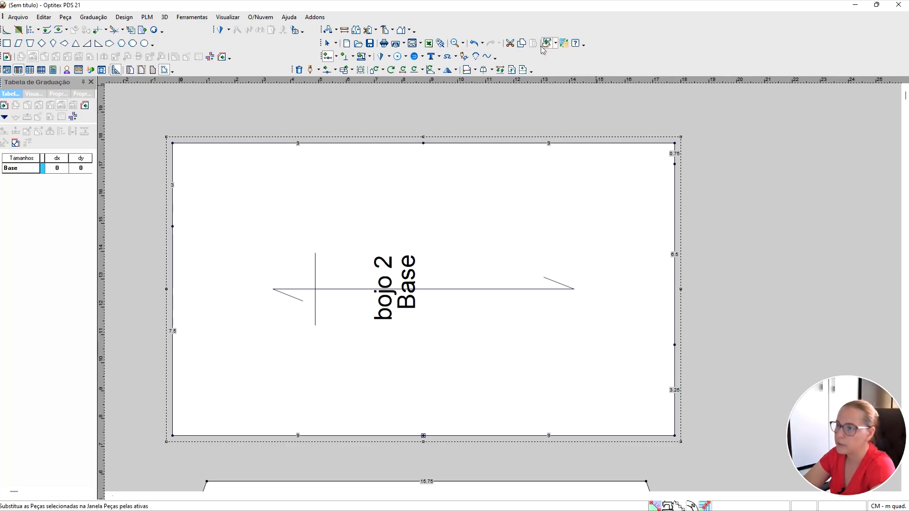
key(Escape)
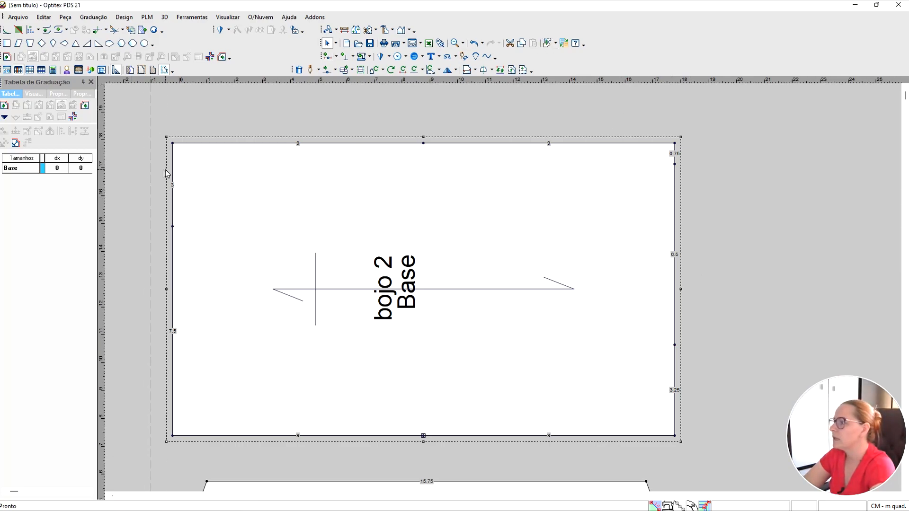
Place a vertical guide line on the rectangle's right edge and offset it by -1 cm.
drag(102, 180, 675, 177)
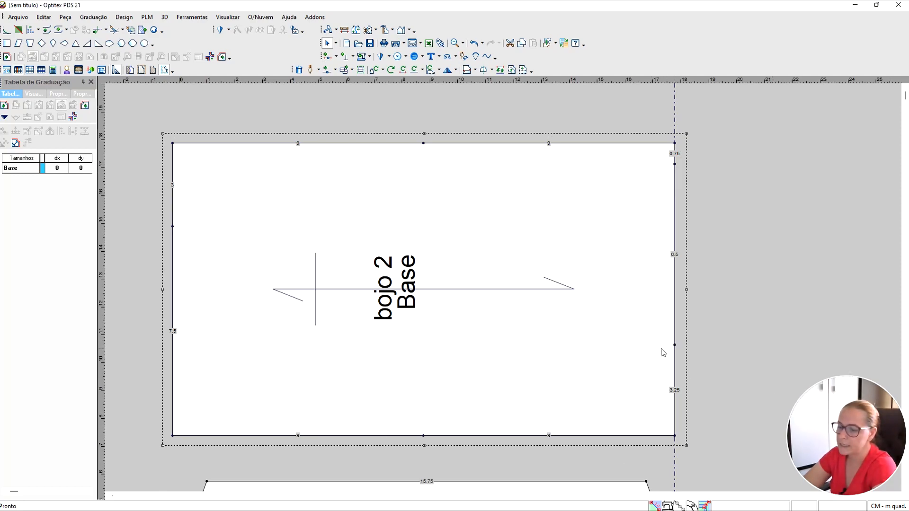
double_click(674, 122)
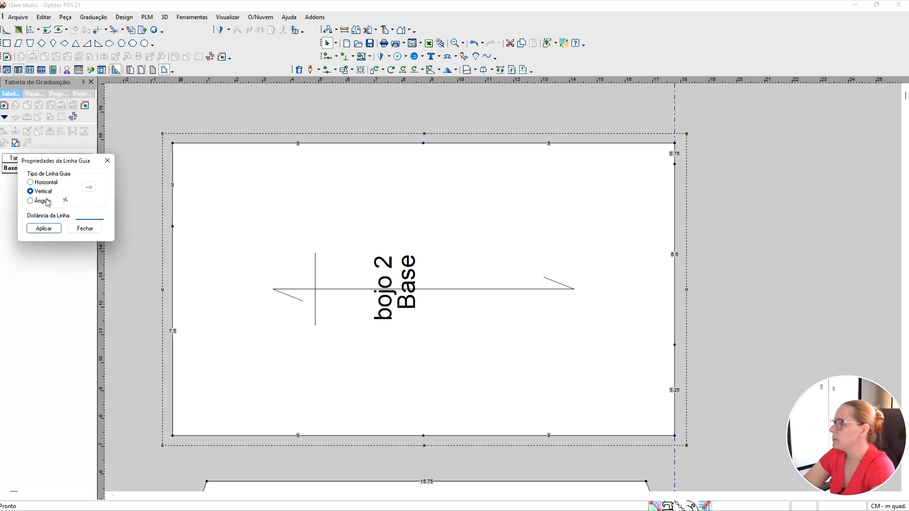
drag(93, 162, 505, 156)
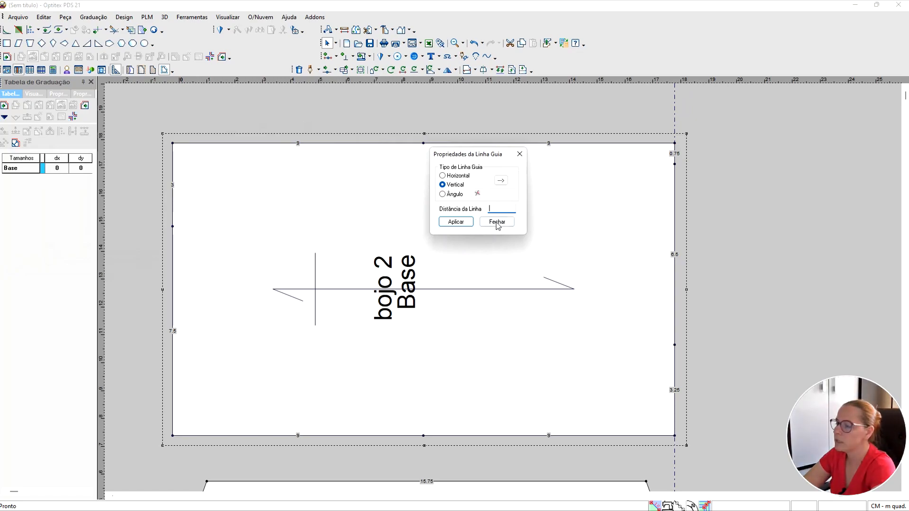
text(-1)
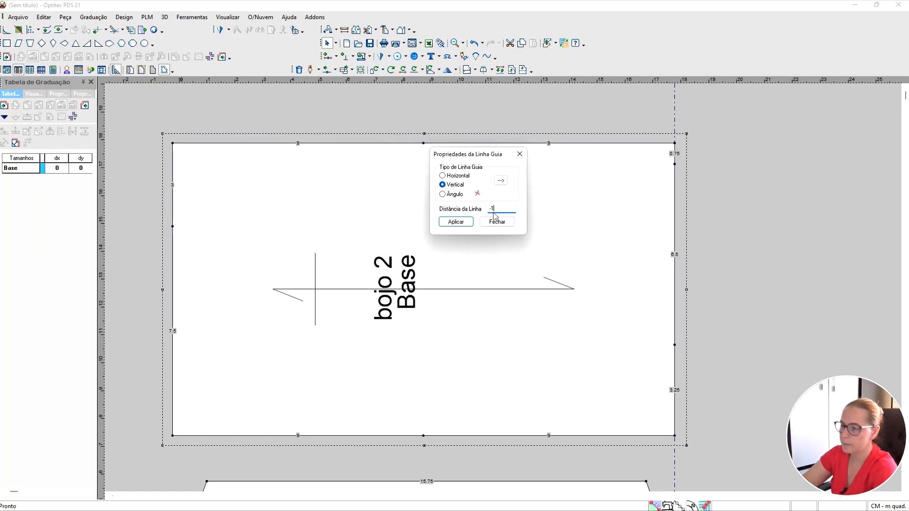
click(457, 222)
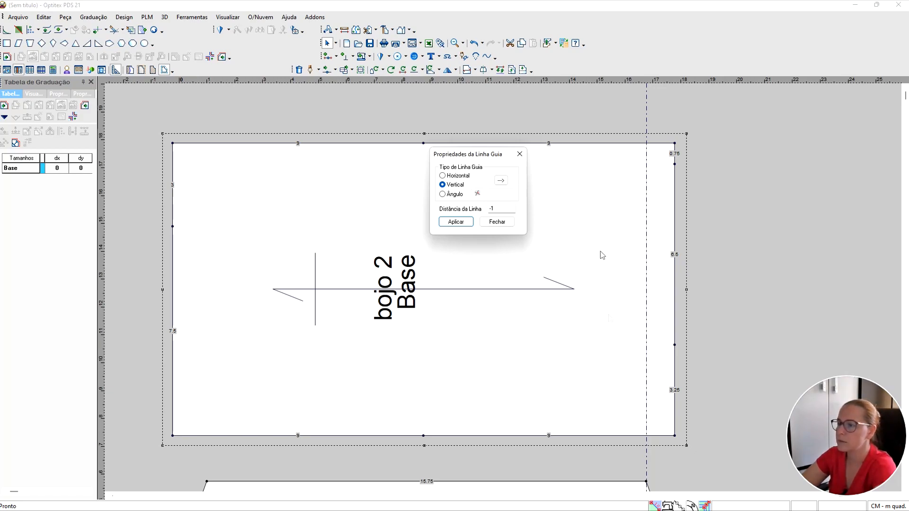
click(497, 222)
Try a horizontal guide line along the rectangle's upper edge, and remove it.
drag(559, 81, 568, 189)
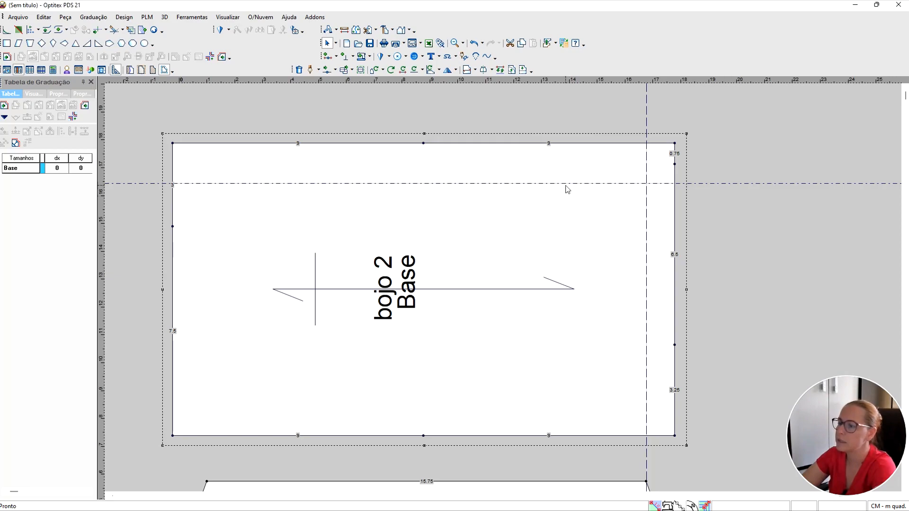
drag(716, 183, 687, 144)
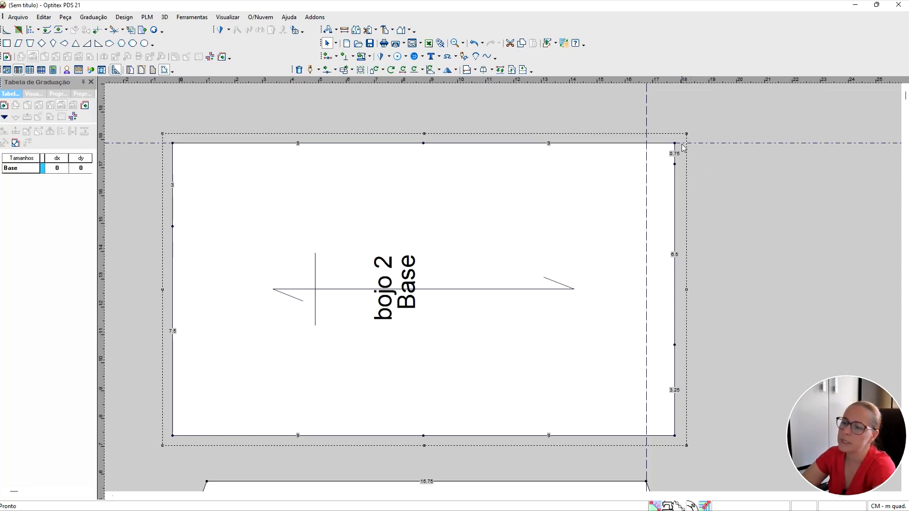
double_click(713, 143)
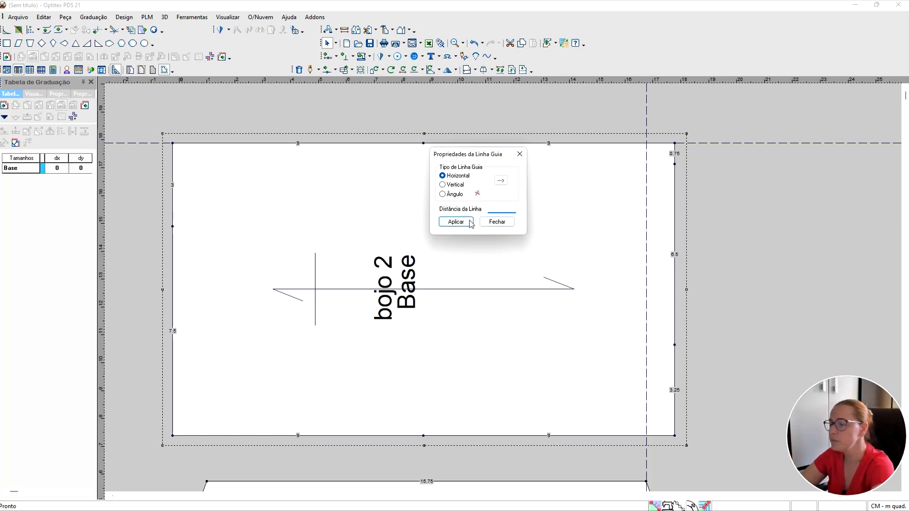
click(490, 222)
click(724, 143)
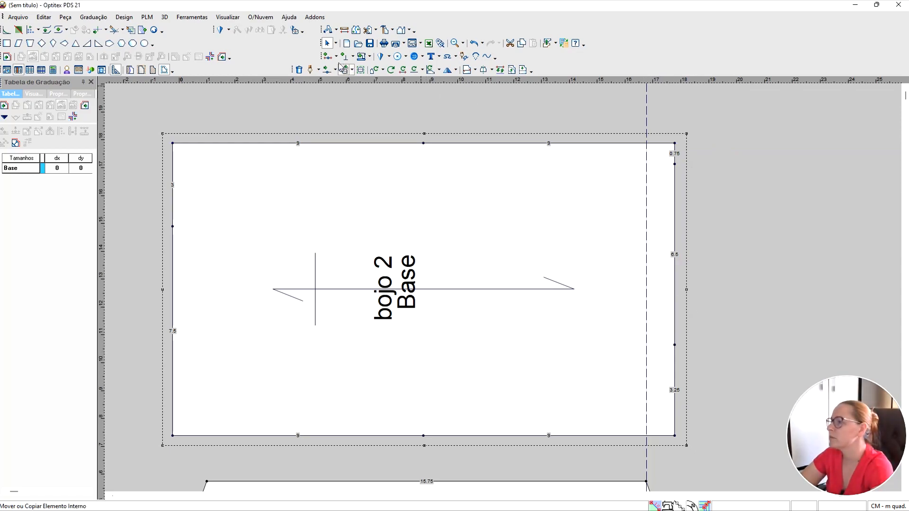
Delete the four original corner points of bojo 2 so slanted edges join the added points.
click(327, 44)
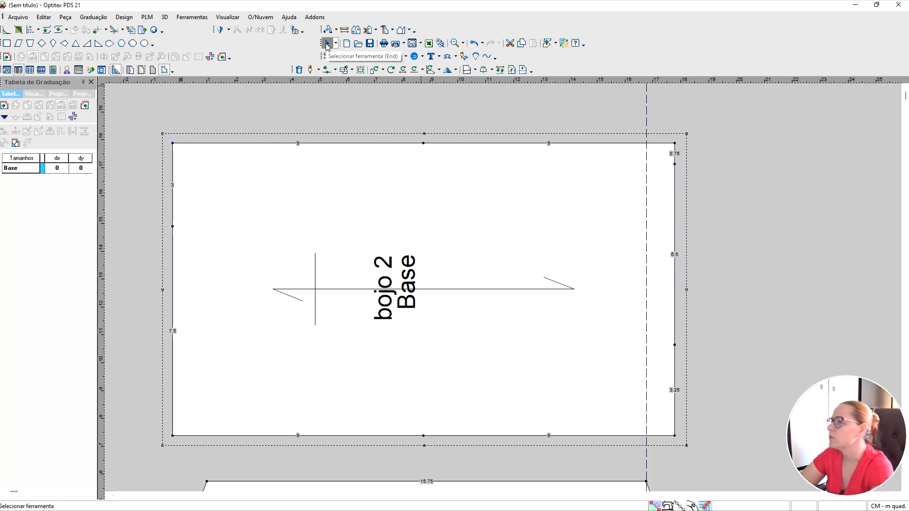
click(172, 143)
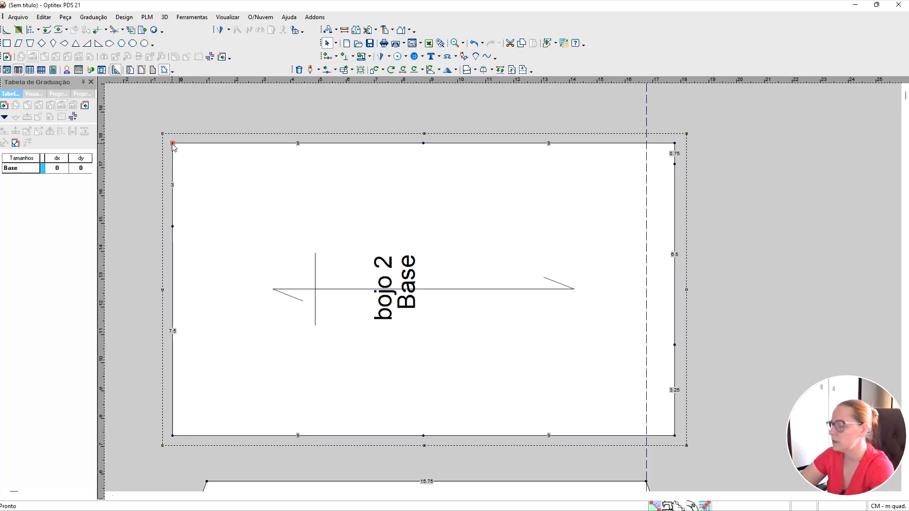
key(Delete)
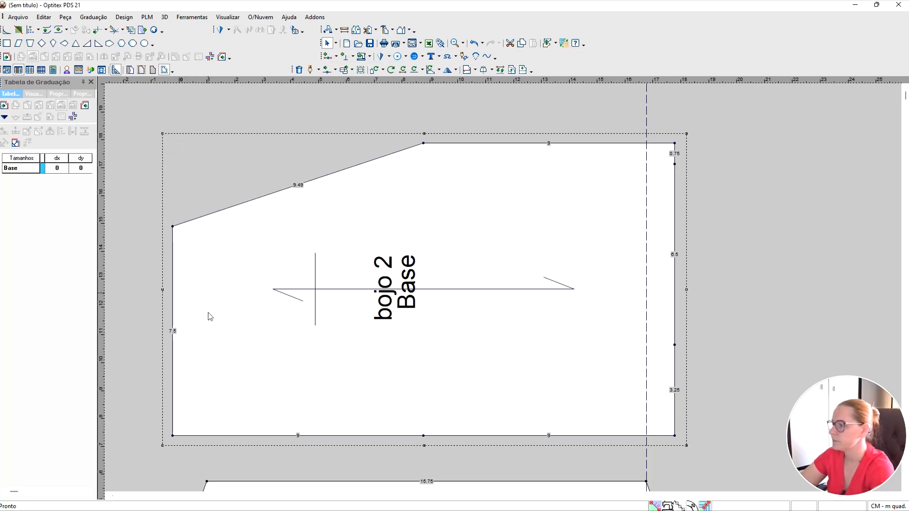
click(173, 435)
key(Delete)
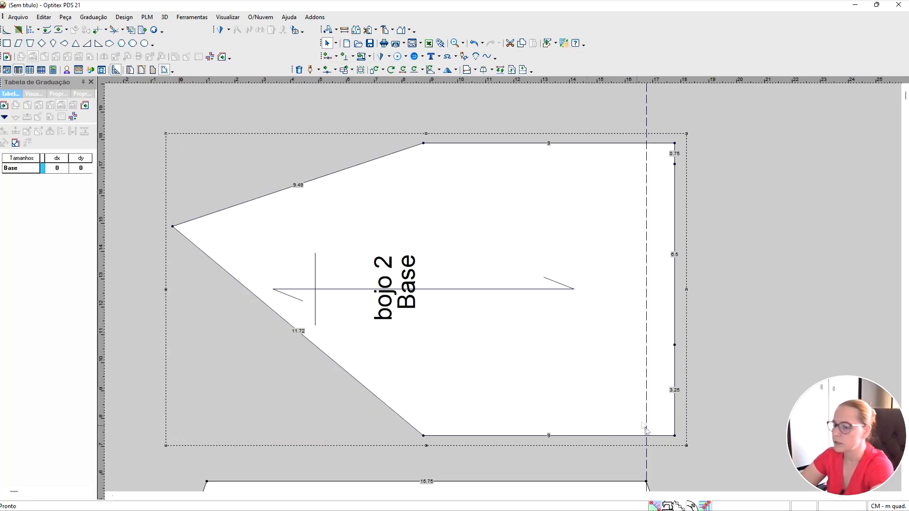
key(Delete)
click(675, 144)
key(Delete)
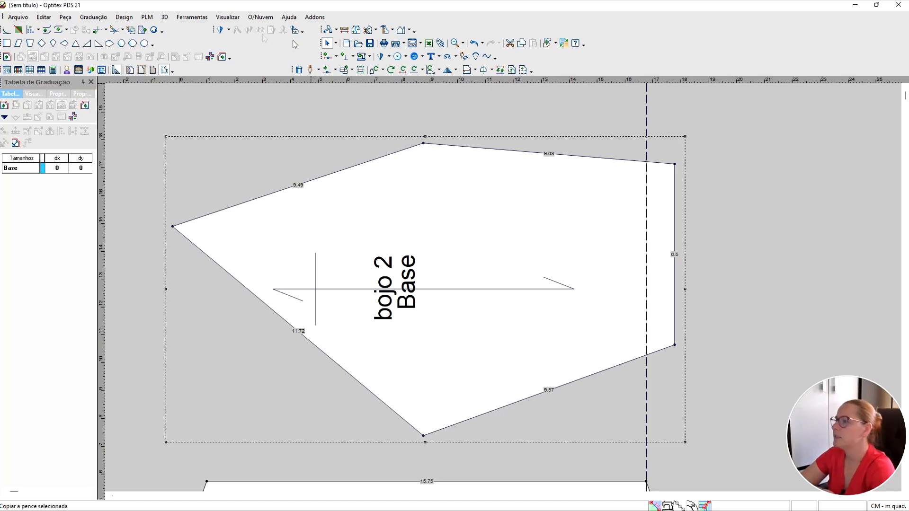
click(326, 71)
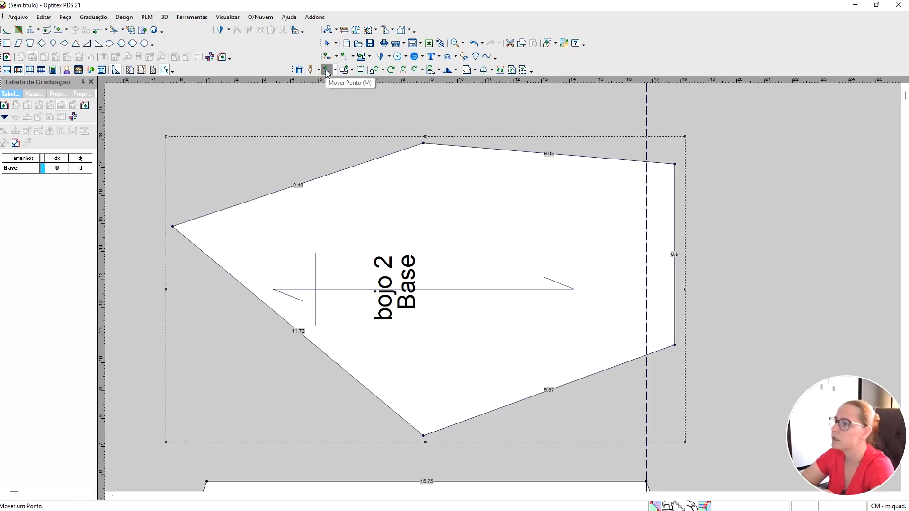
click(677, 347)
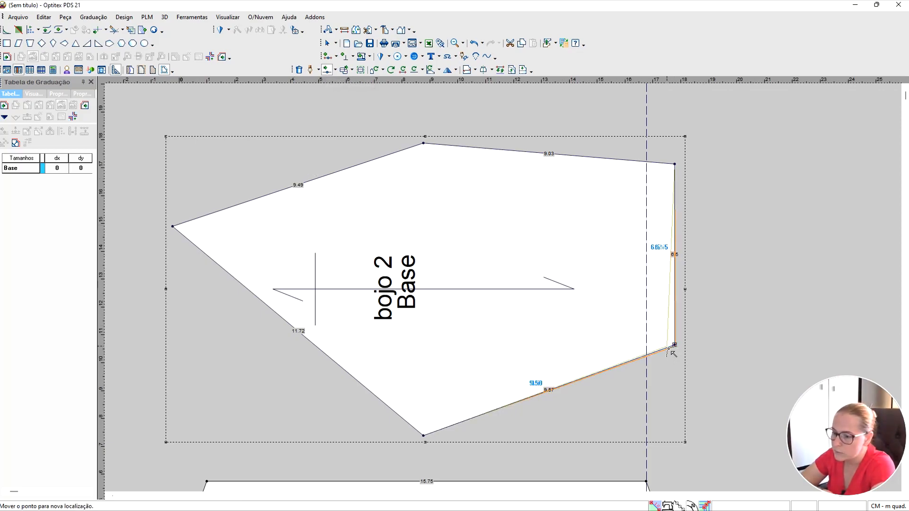
right_click(645, 350)
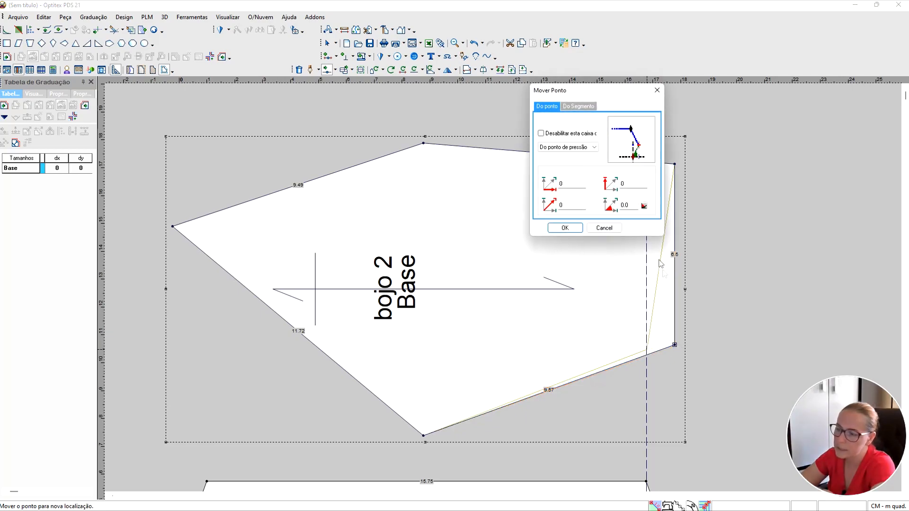
click(604, 228)
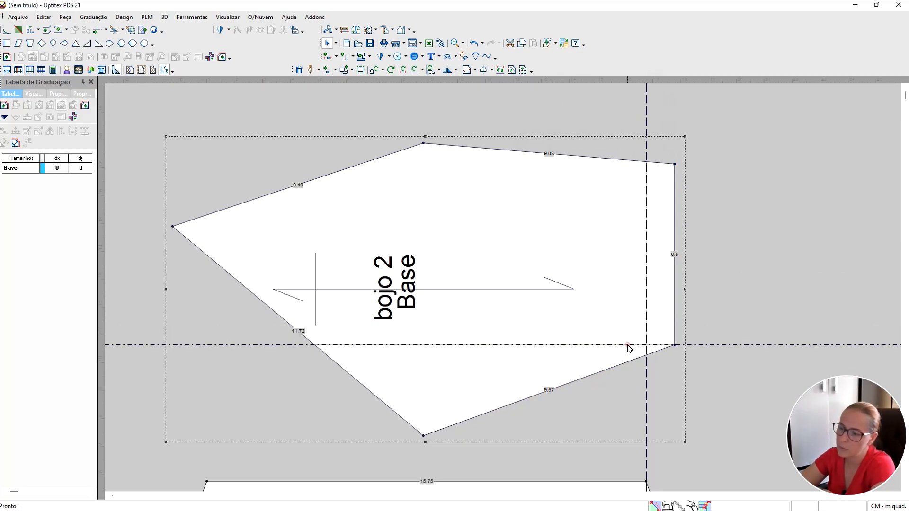
Move bojo 2's lower-right point to the intersection of the vertical and horizontal guide lines.
scroll(504, 290, down, 2)
scroll(504, 287, up, 5)
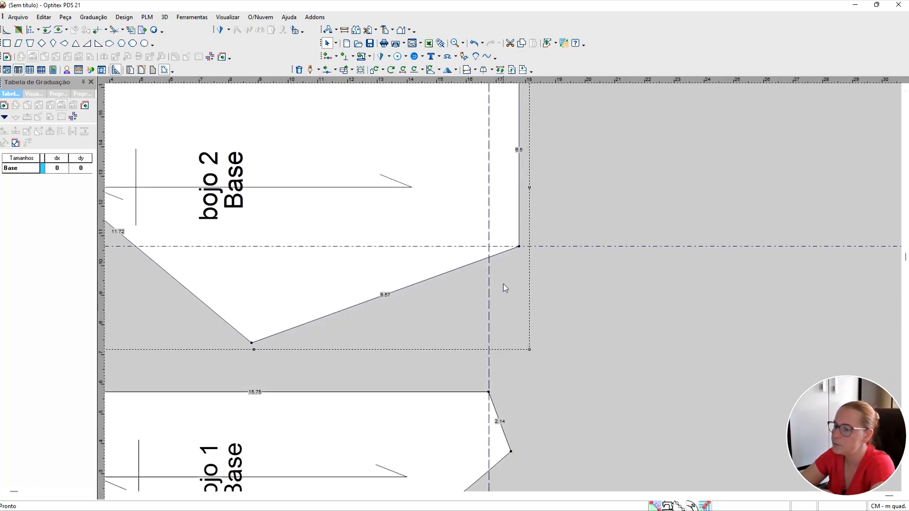
click(327, 69)
click(532, 235)
click(476, 236)
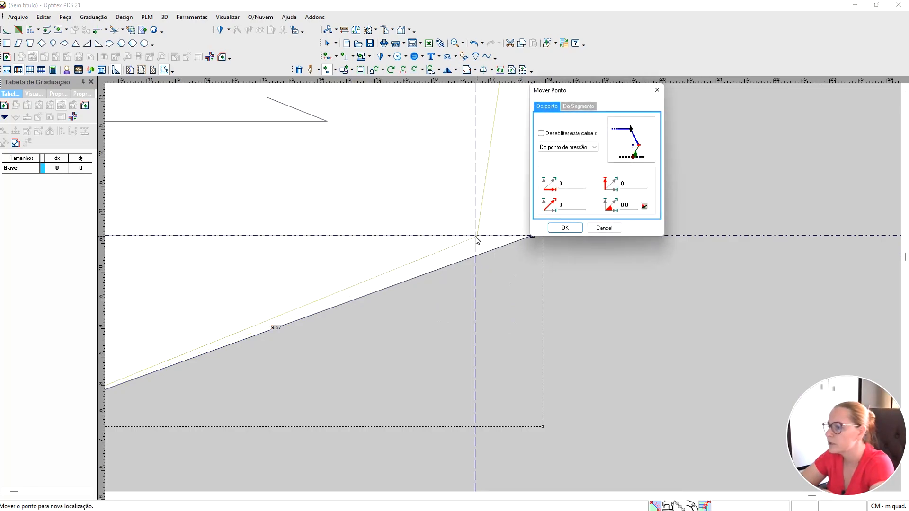
click(604, 228)
click(532, 235)
click(481, 242)
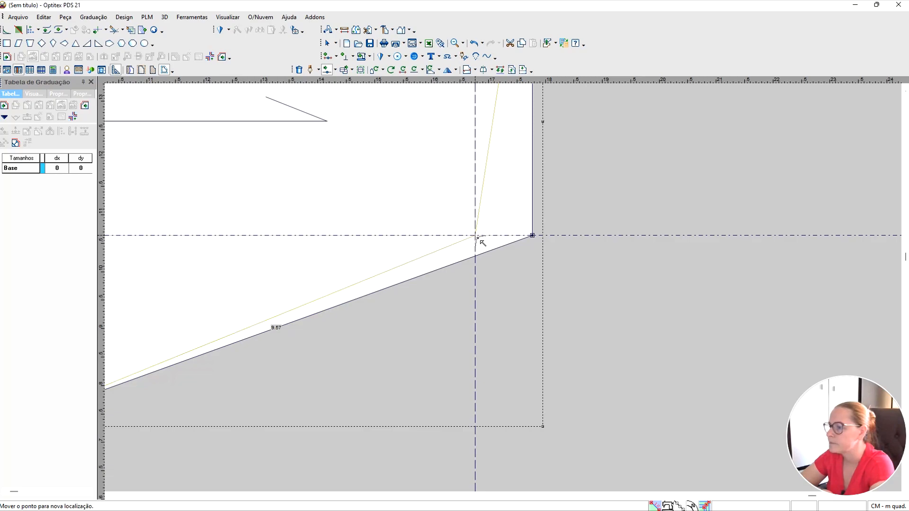
click(564, 227)
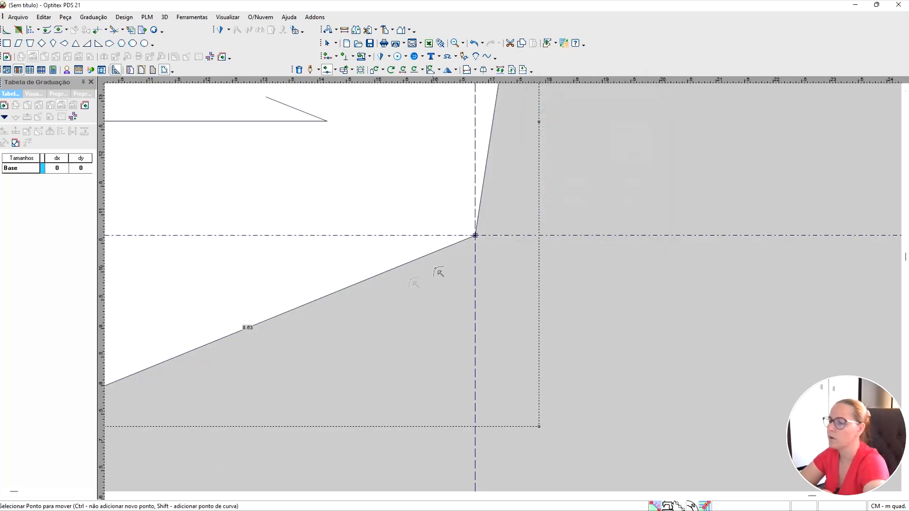
Delete the vertical and horizontal guide lines crossing bojo 2.
scroll(481, 249, down, 3)
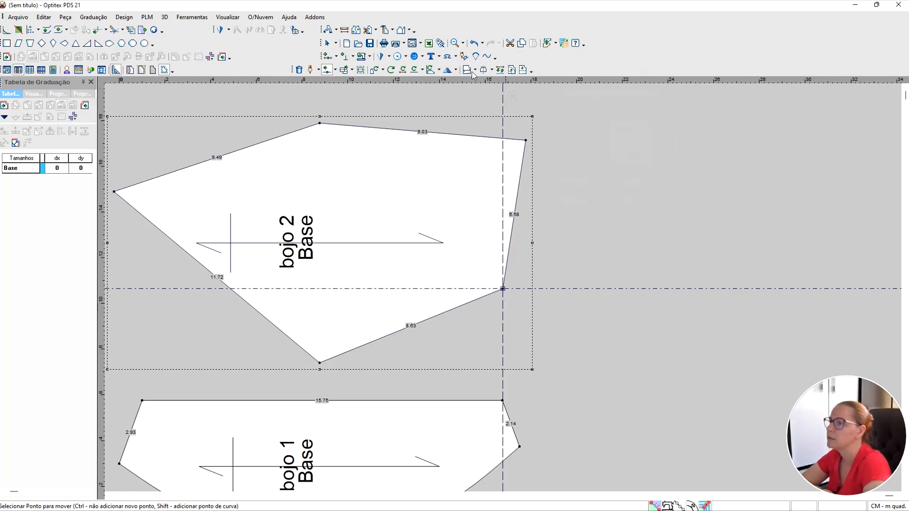
click(326, 44)
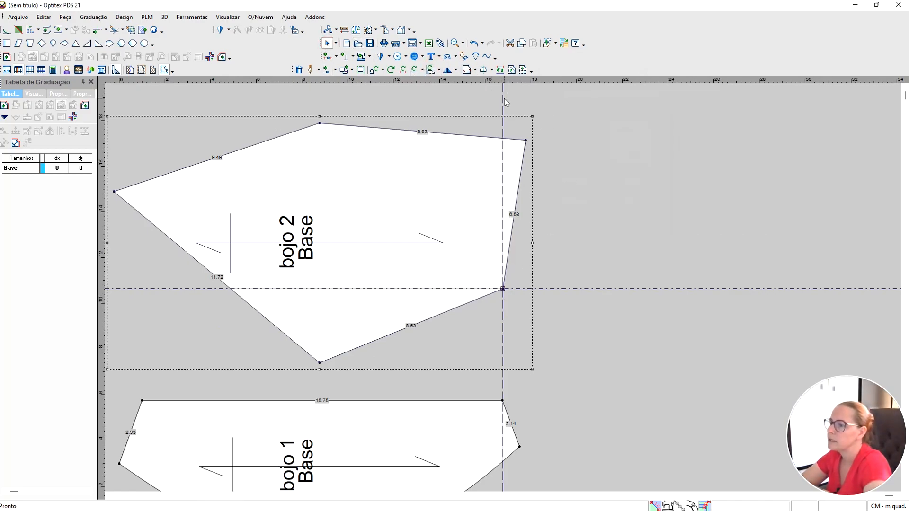
key(Delete)
key(Delete)
Curve bojo 2's upper-left edge outward to about 9.56 cm long and its lower-right edge outward to about 8.87 cm.
click(326, 70)
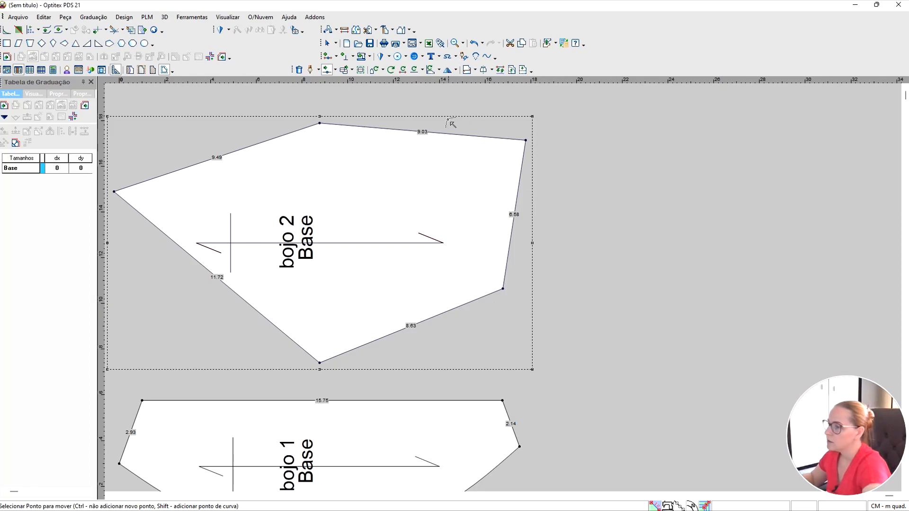
shift+click(226, 154)
click(221, 147)
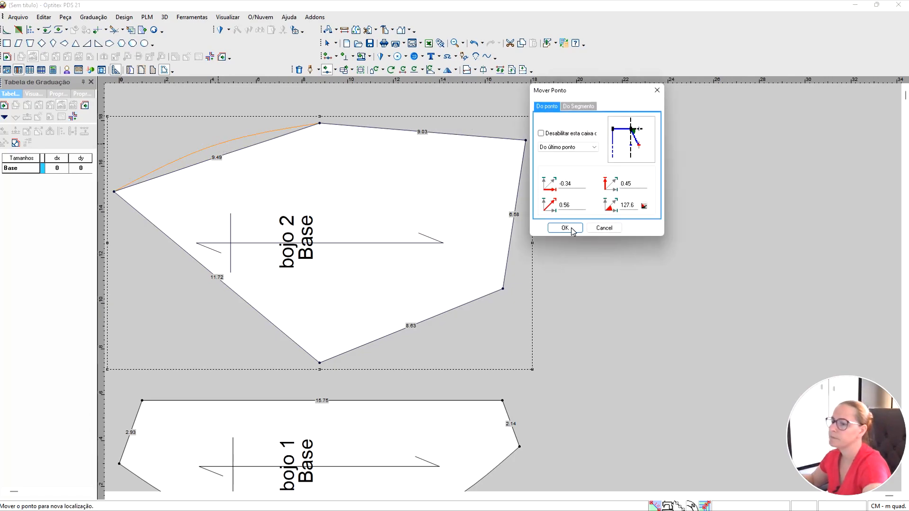
click(564, 228)
shift+click(404, 335)
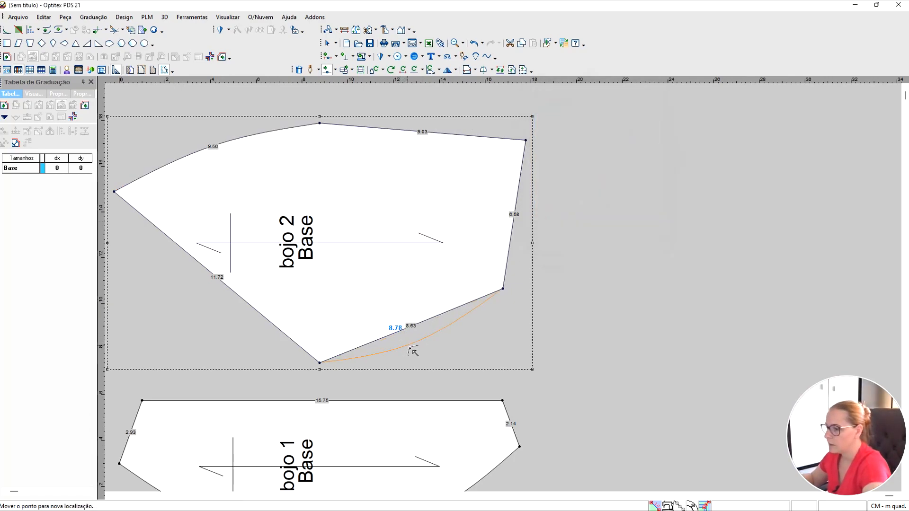
click(435, 344)
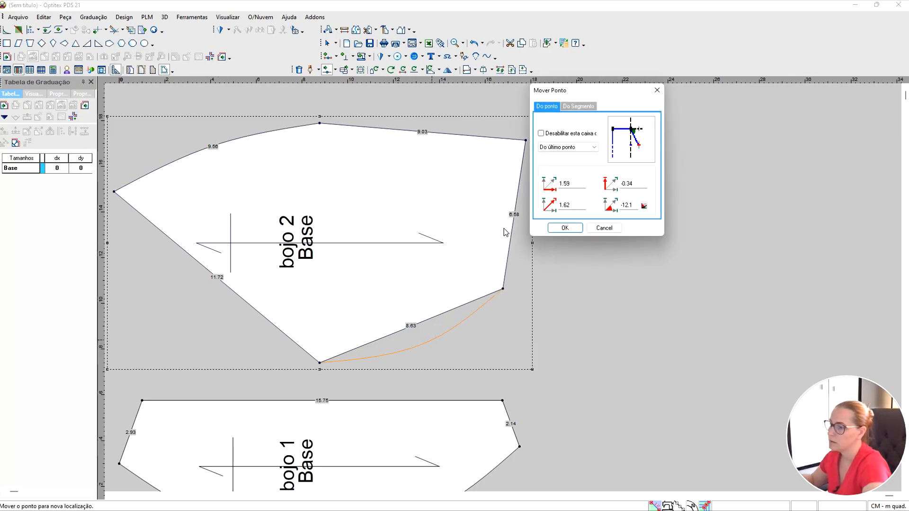
click(565, 228)
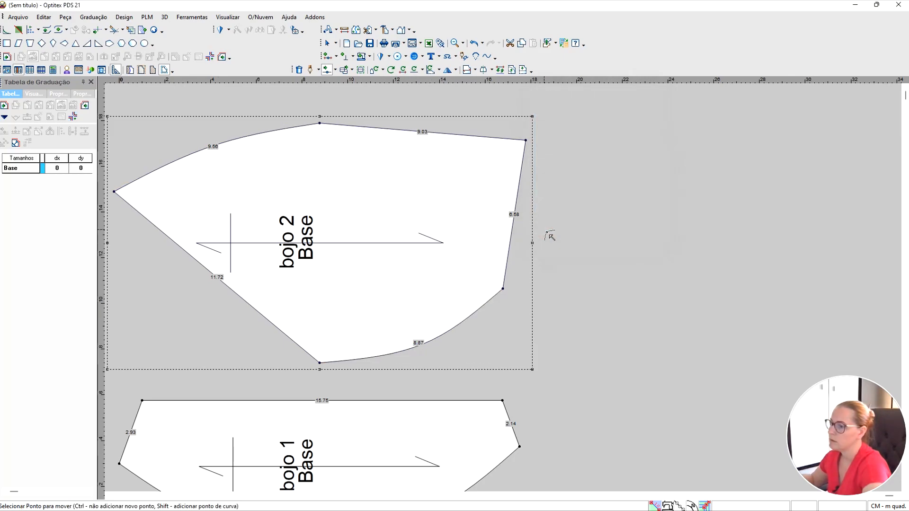
Curve bojo 2's lower-left edge outward to about 12.74 cm long and its upper-right edge slightly outward to about 9.04 cm.
click(238, 287)
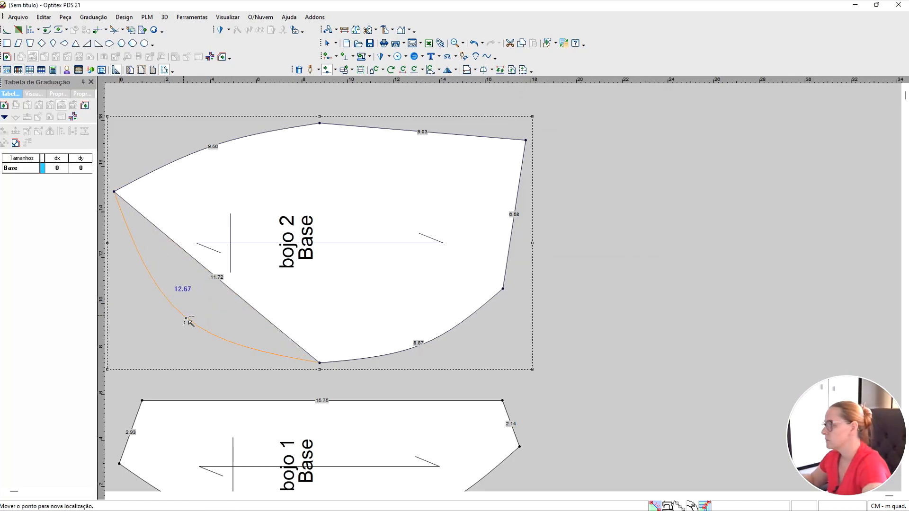
click(182, 318)
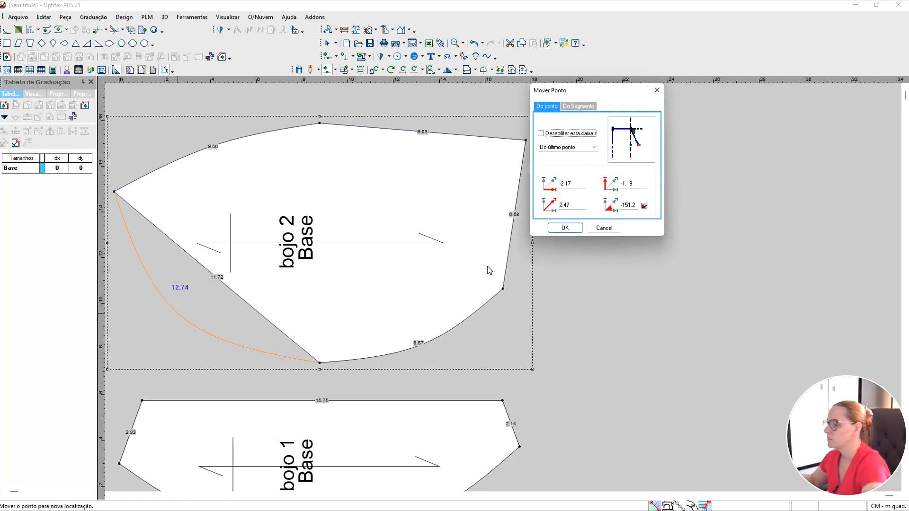
click(565, 228)
click(434, 134)
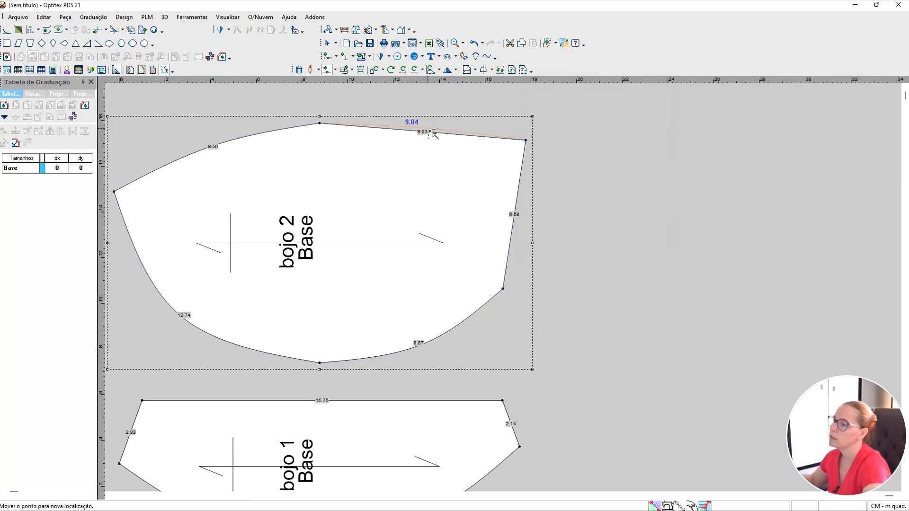
click(432, 134)
click(565, 227)
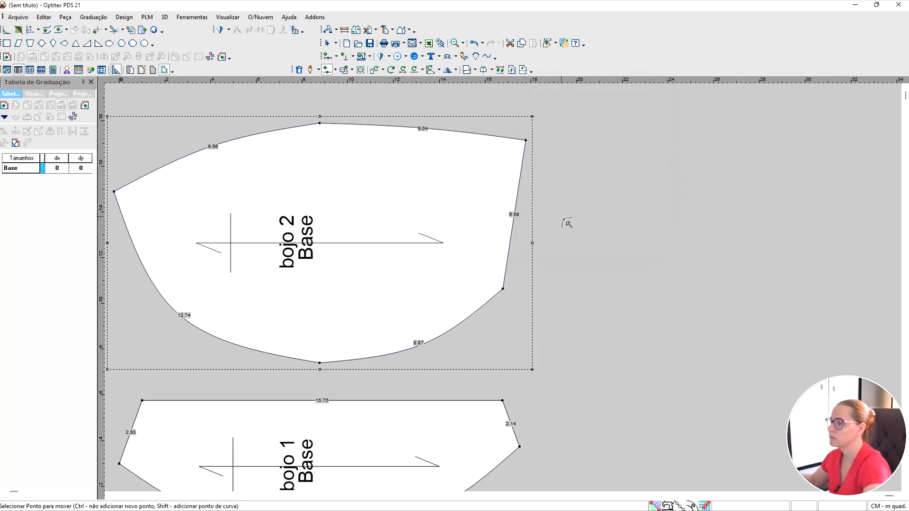
Smooth both lower curves of bojo 2 near the bottom middle point, to about 8.89 cm and 12.78 cm long.
scroll(524, 333, up, 3)
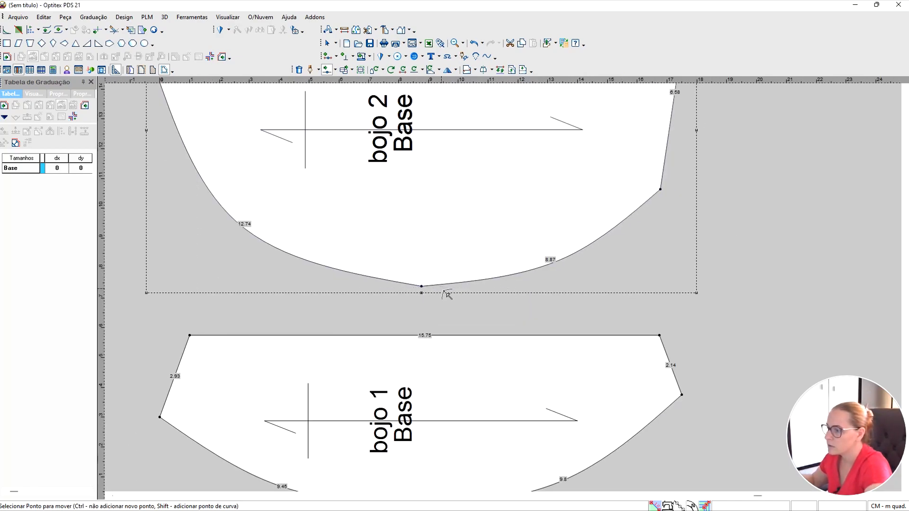
scroll(422, 290, up, 3)
scroll(479, 263, down, 2)
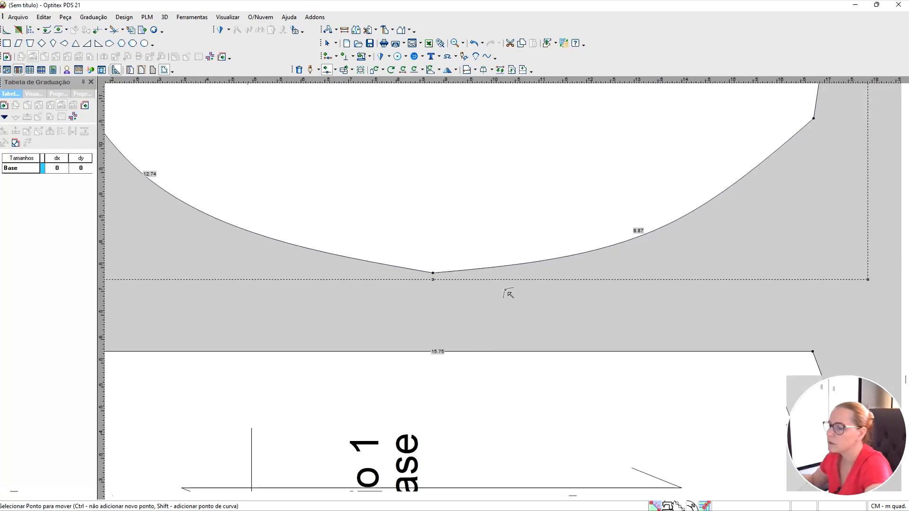
click(476, 279)
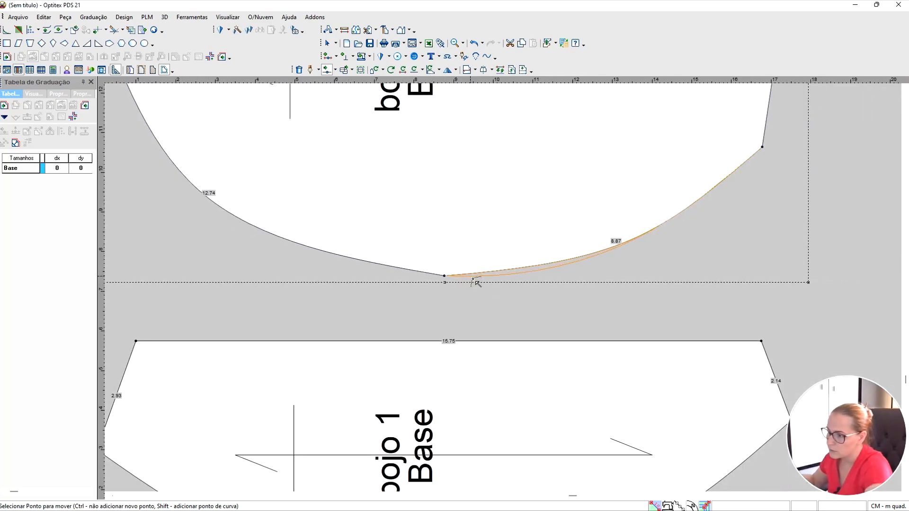
click(475, 281)
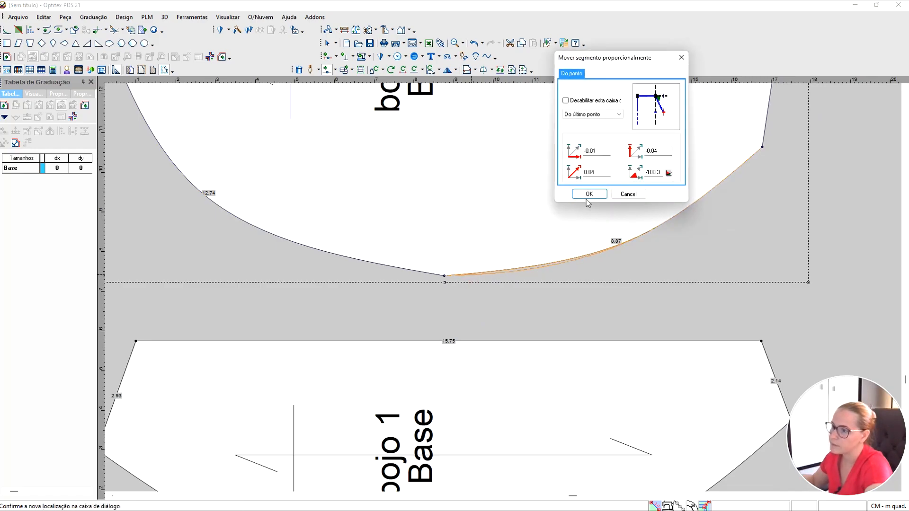
click(587, 198)
click(412, 273)
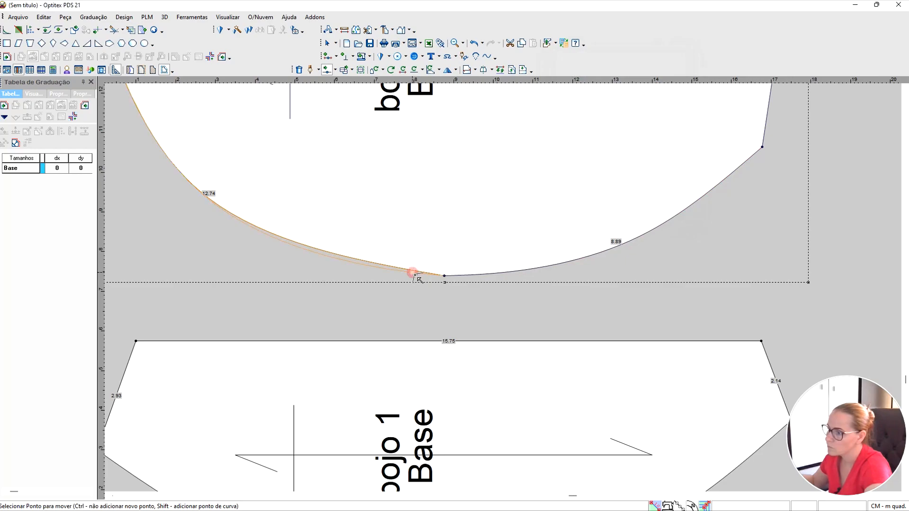
click(416, 275)
click(587, 197)
Smooth bojo 2's upper-left curve near the top middle point by moving the segment proportionally slightly outward.
scroll(509, 292, down, 3)
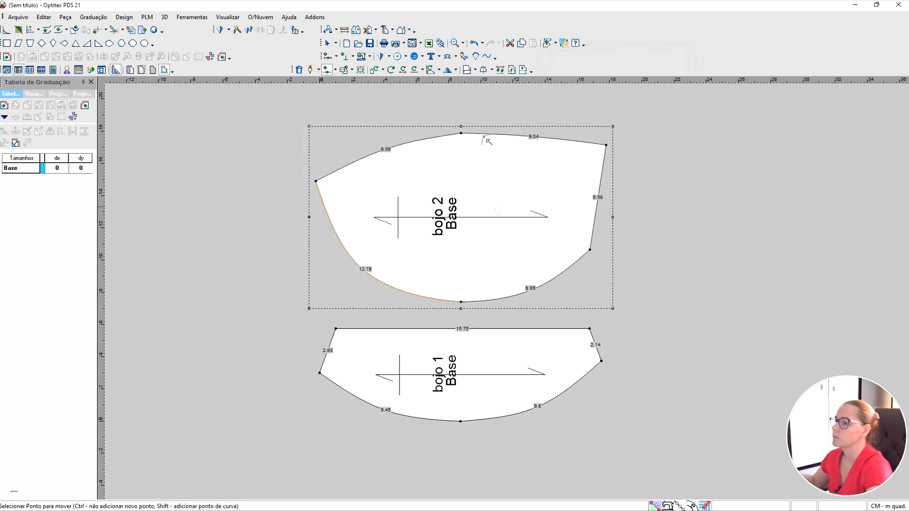
scroll(472, 145, up, 3)
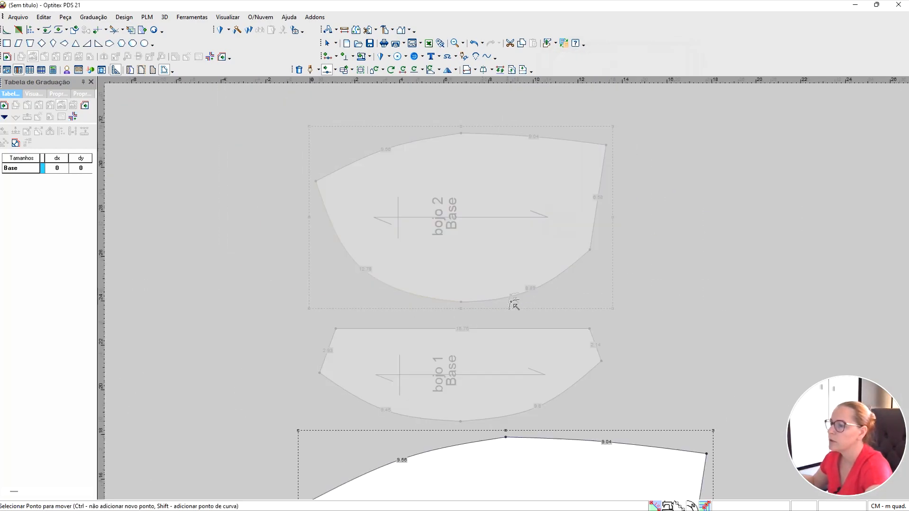
scroll(508, 342, down, 4)
scroll(508, 298, up, 5)
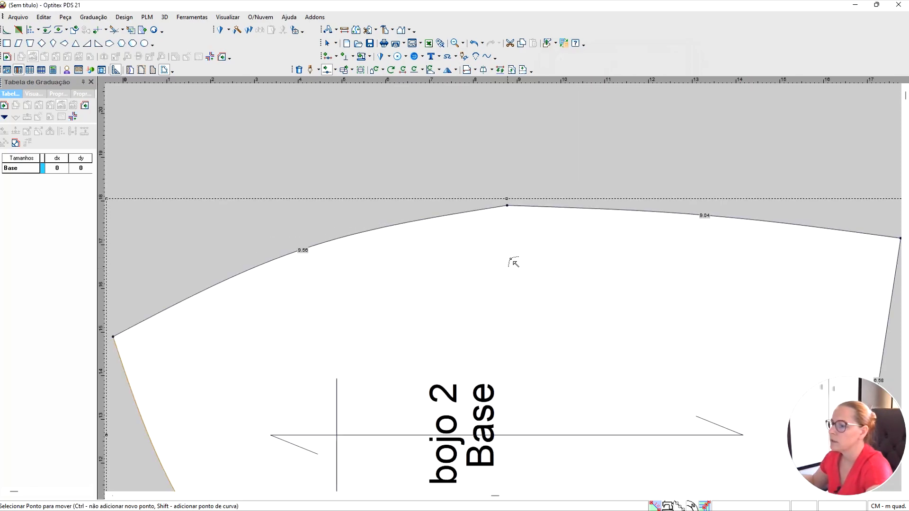
click(457, 188)
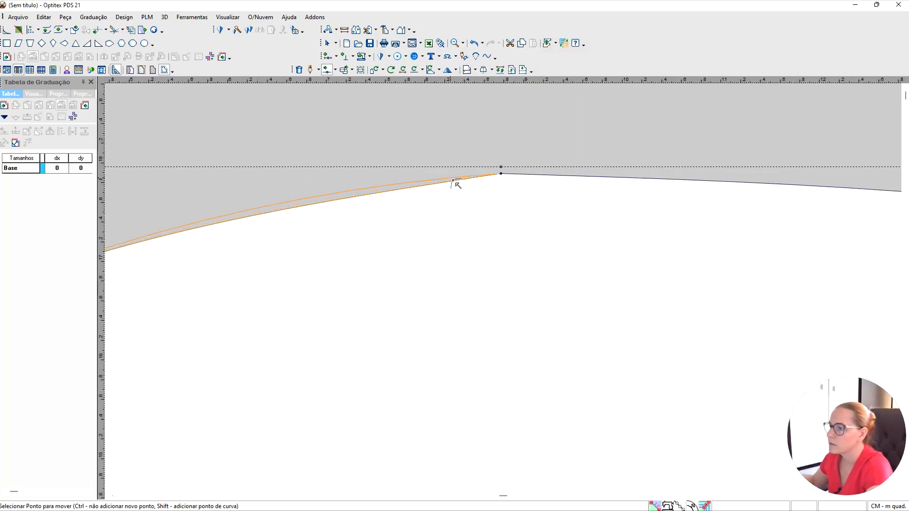
click(450, 178)
click(589, 194)
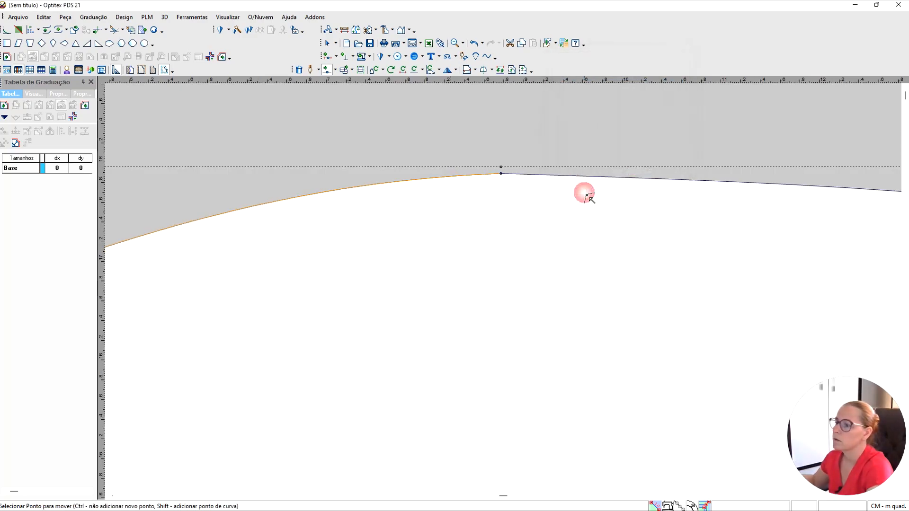
Try placing bojo 2 below bojo 1, and move it back above bojo 1.
scroll(507, 294, down, 4)
scroll(509, 294, down, 2)
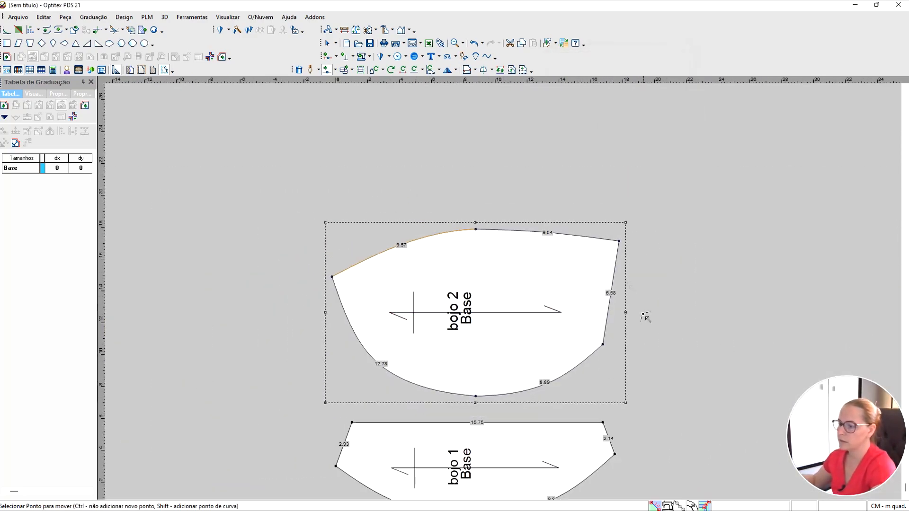
scroll(551, 453, down, 2)
scroll(514, 299, up, 1)
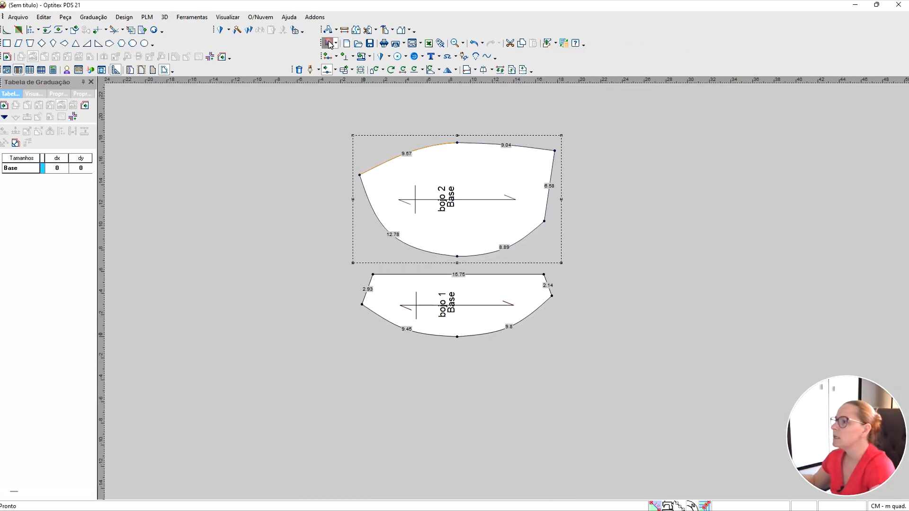
drag(521, 186, 520, 381)
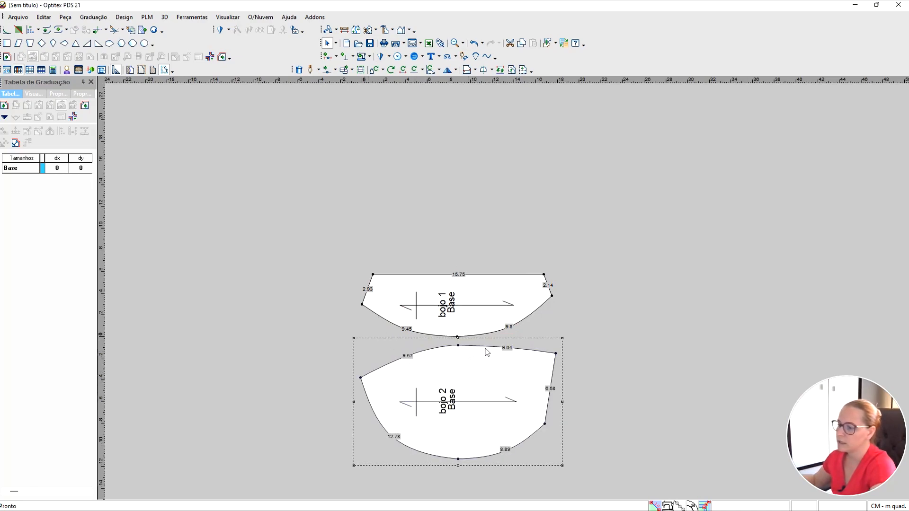
drag(504, 386, 506, 194)
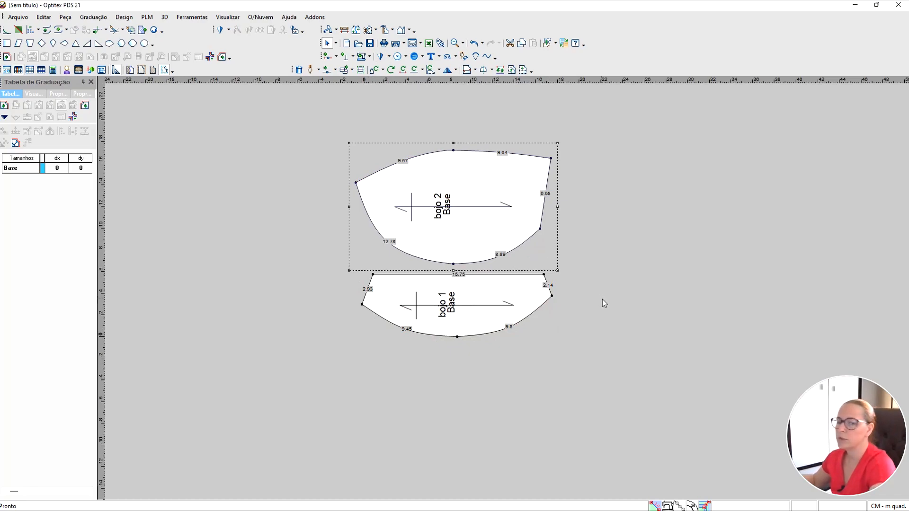
Create a rectangular piece named "base" with a length of 30 cm and a width of 10 cm.
scroll(158, 186, up, 2)
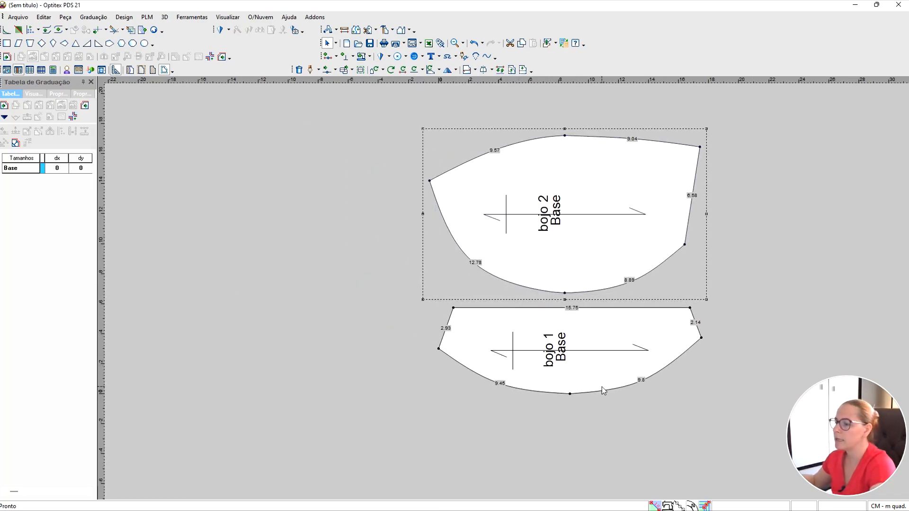
scroll(442, 227, down, 5)
scroll(508, 292, up, 3)
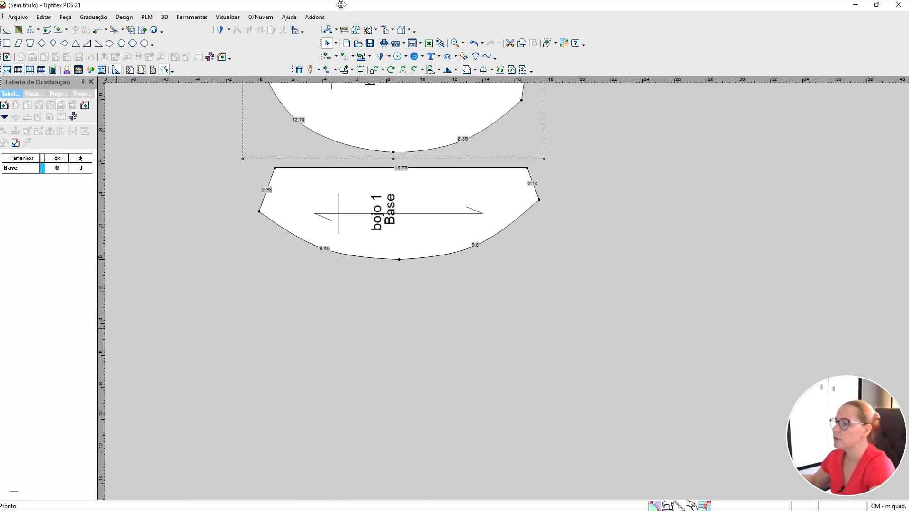
scroll(483, 373, down, 1)
scroll(508, 296, up, 1)
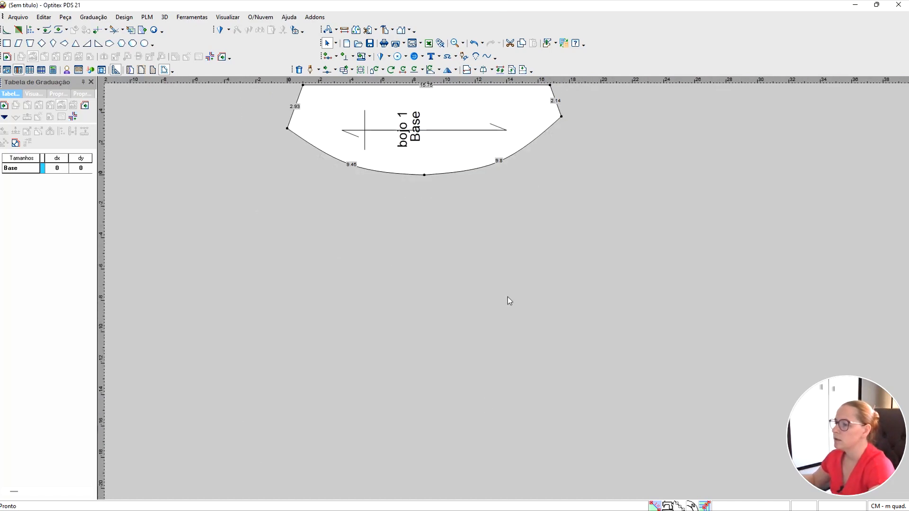
right_click(350, 225)
mouse_move(388, 293)
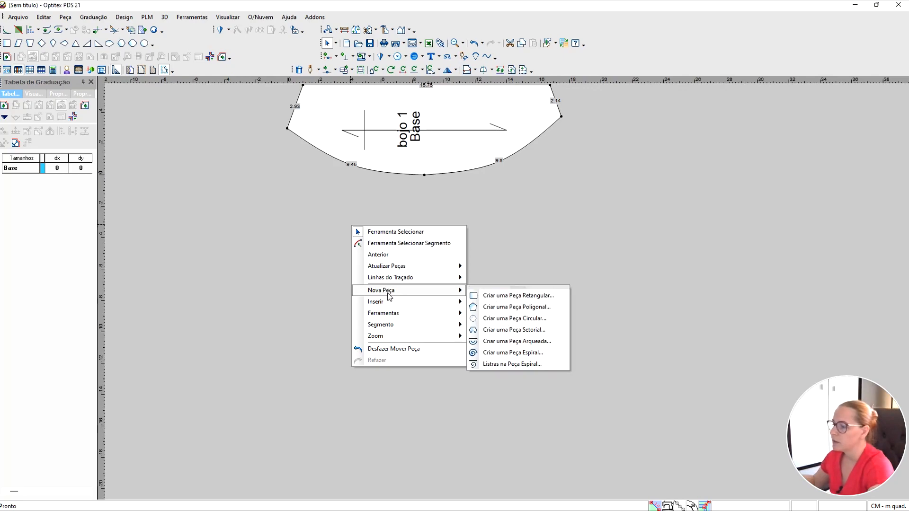
click(502, 295)
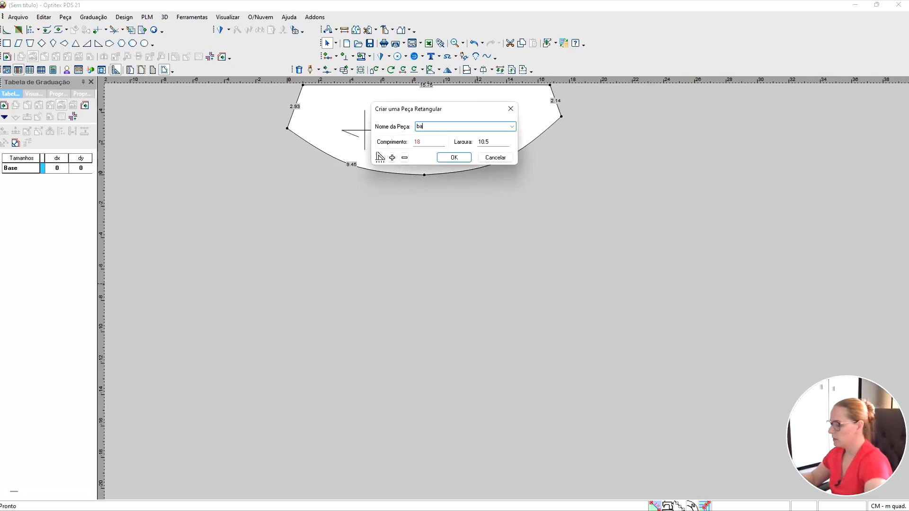
key(Tab)
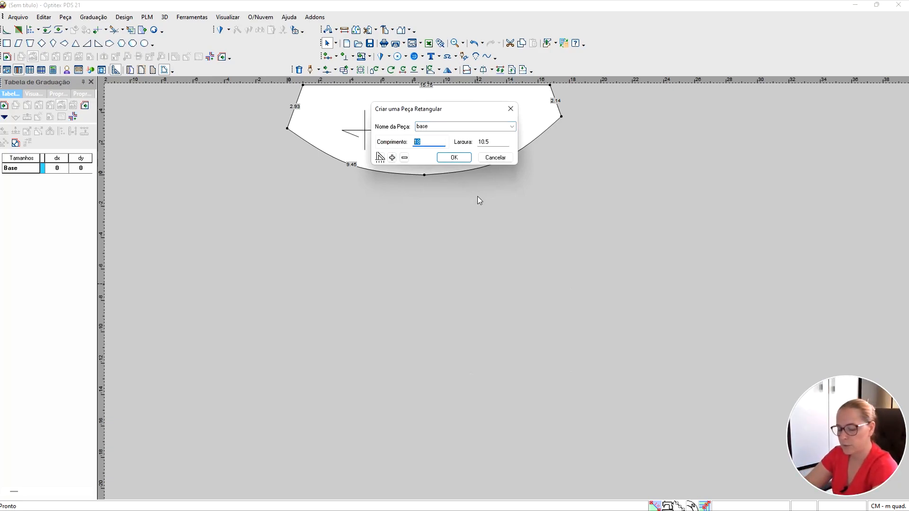
text(30)
drag(490, 142, 475, 142)
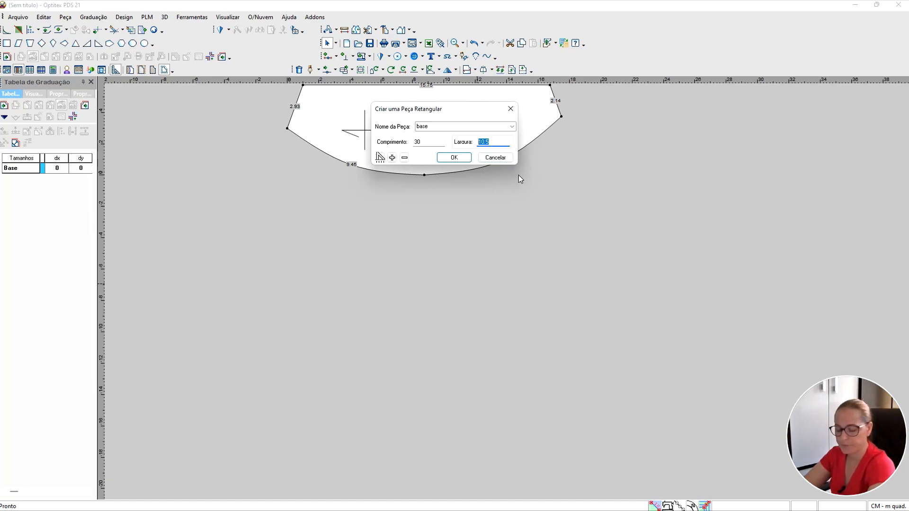
text(10)
click(453, 157)
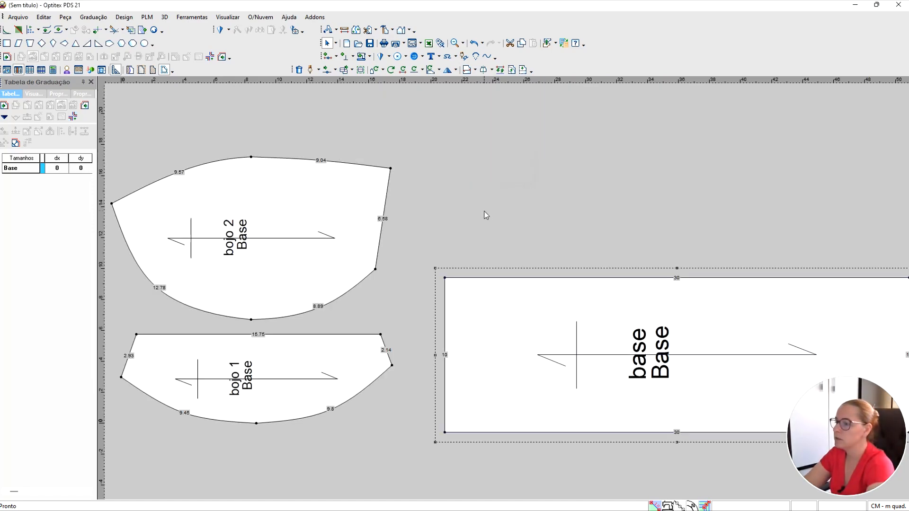
Add a point on the base piece's left edge, 1.5 cm below the upper-left corner.
scroll(504, 289, up, 2)
scroll(505, 292, down, 2)
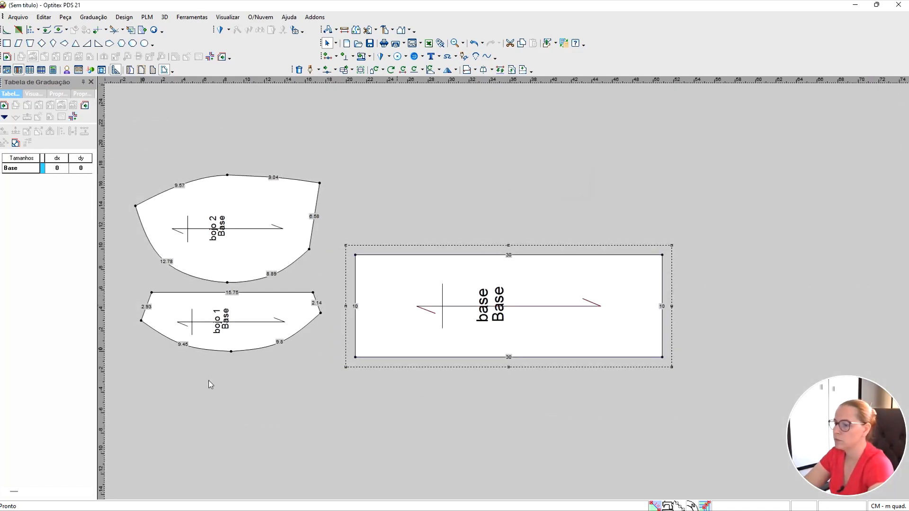
scroll(494, 303, up, 1)
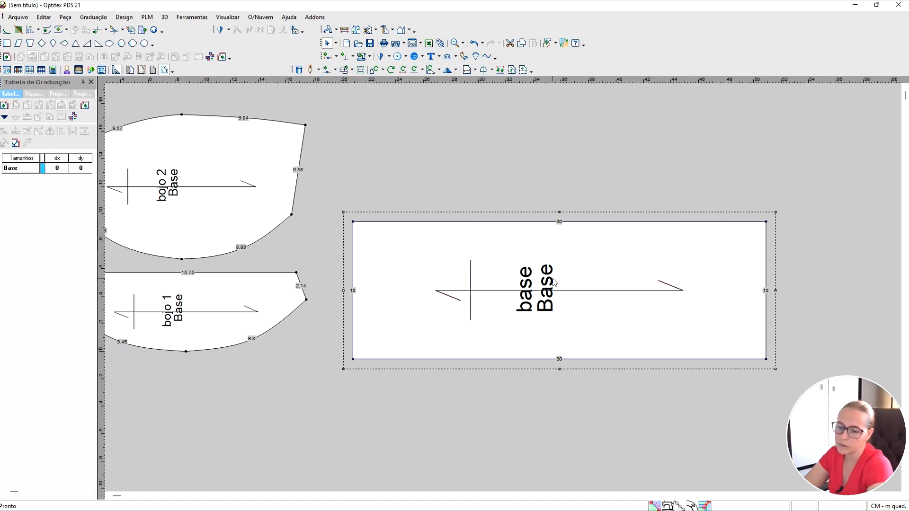
scroll(640, 269, up, 2)
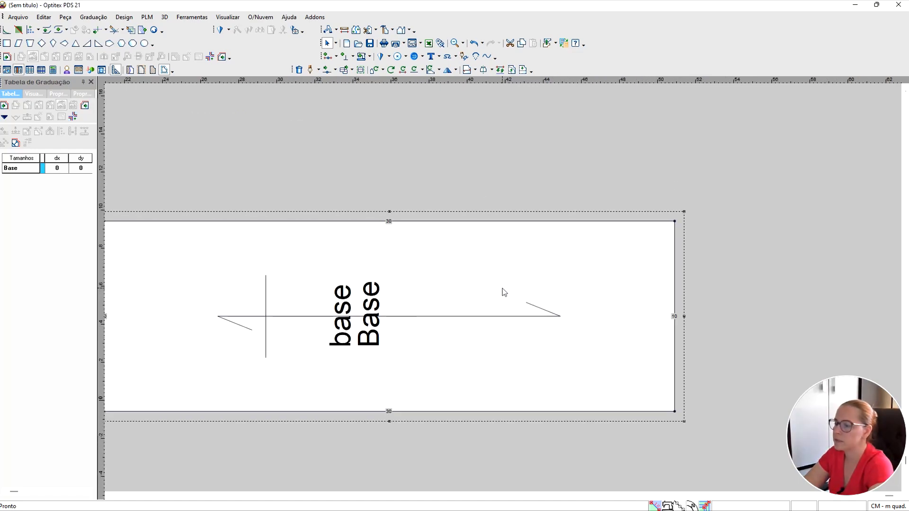
scroll(379, 335, down, 1)
scroll(503, 292, up, 2)
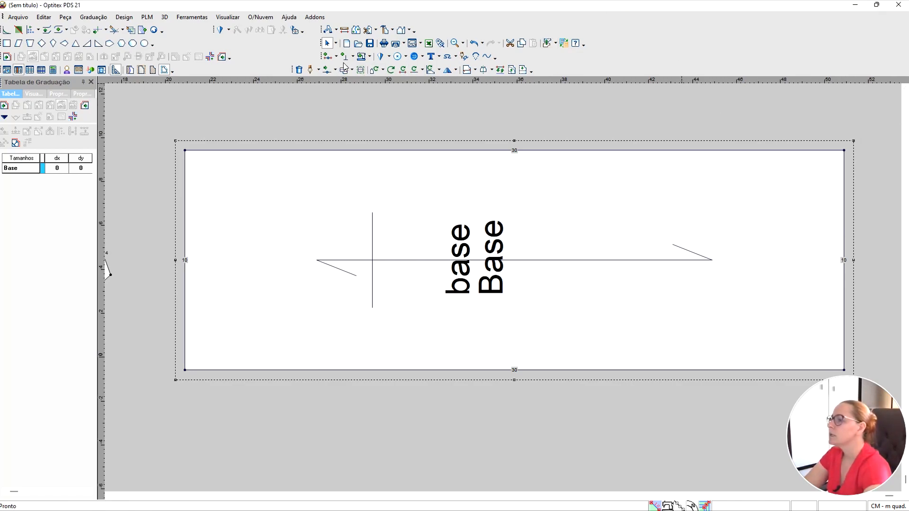
click(326, 58)
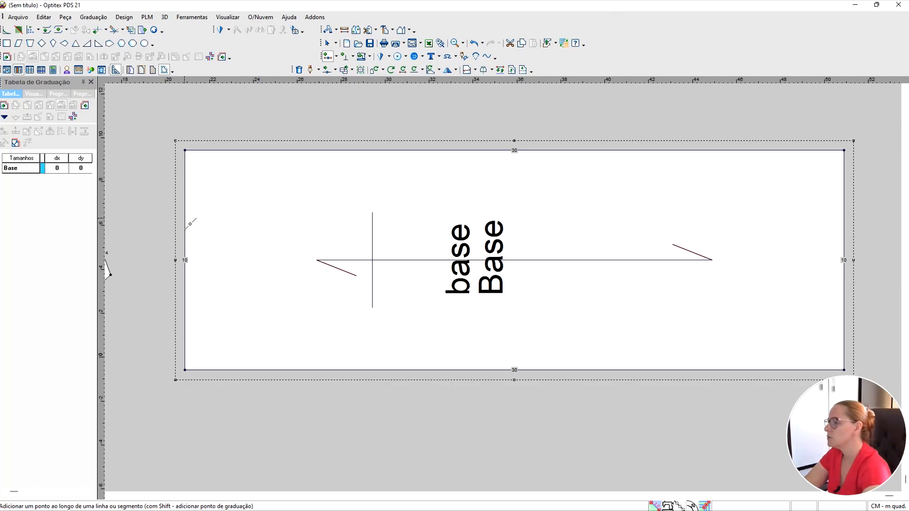
click(186, 219)
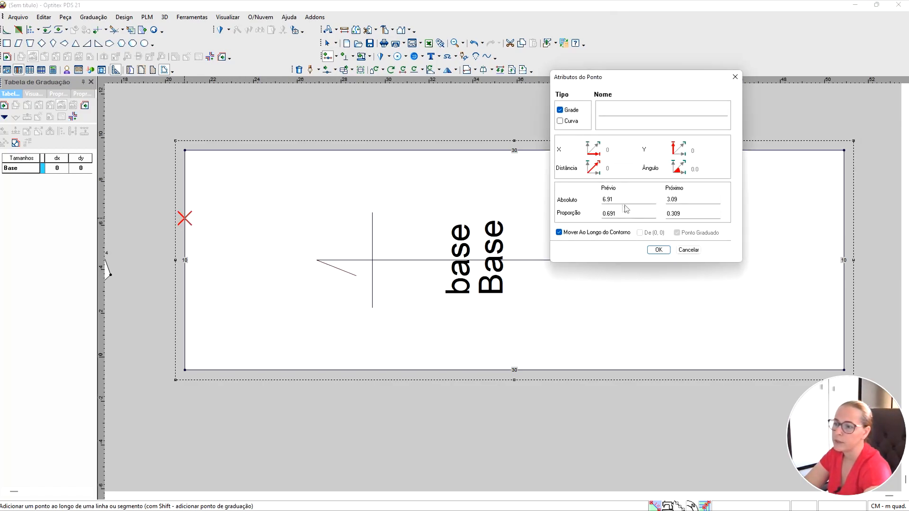
double_click(681, 206)
text(1.5)
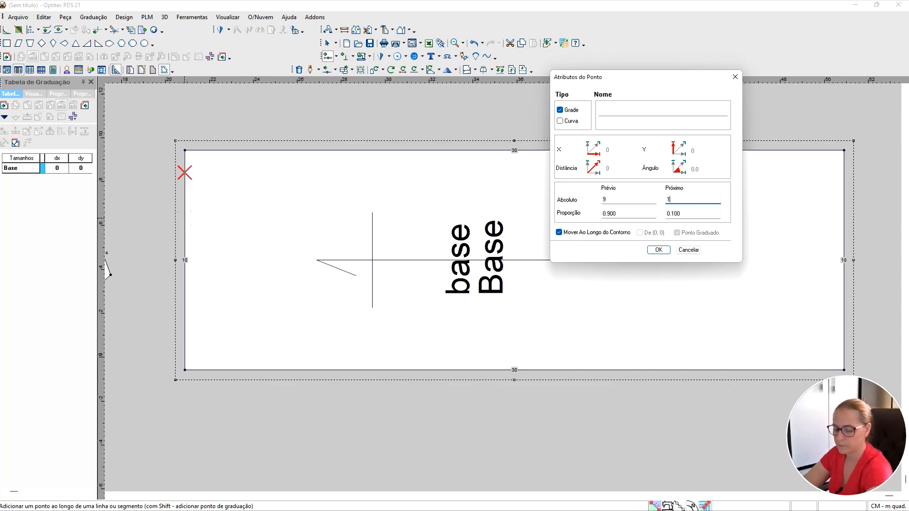
click(658, 251)
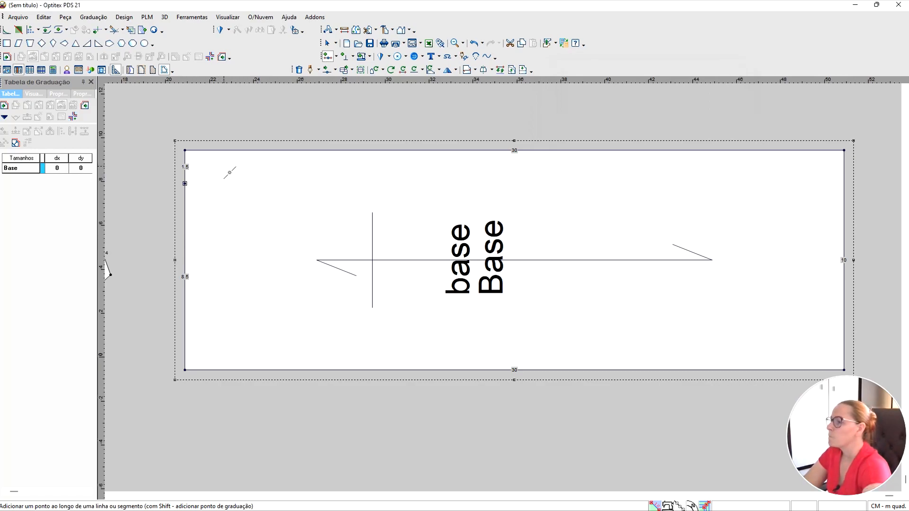
key(Escape)
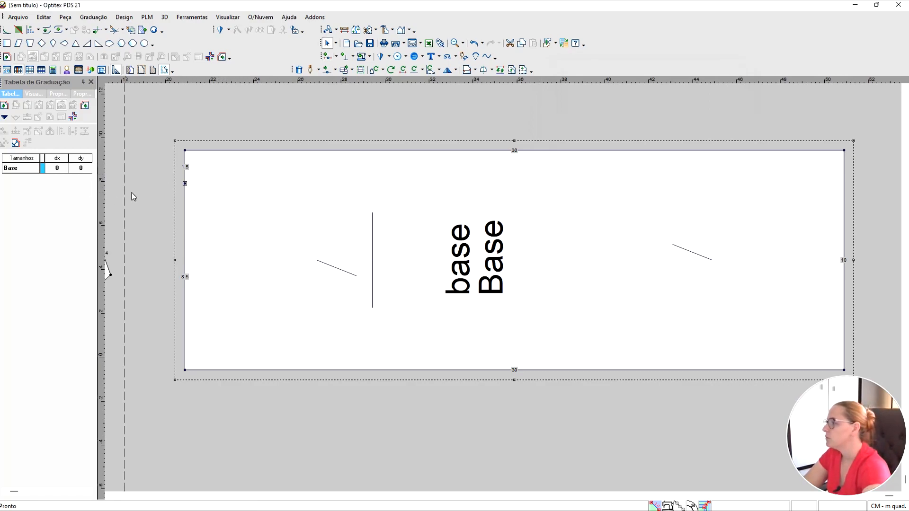
Place a vertical guide line 1 cm inside the base's left edge and a horizontal guide line through the new left-edge point.
click(185, 192)
double_click(185, 137)
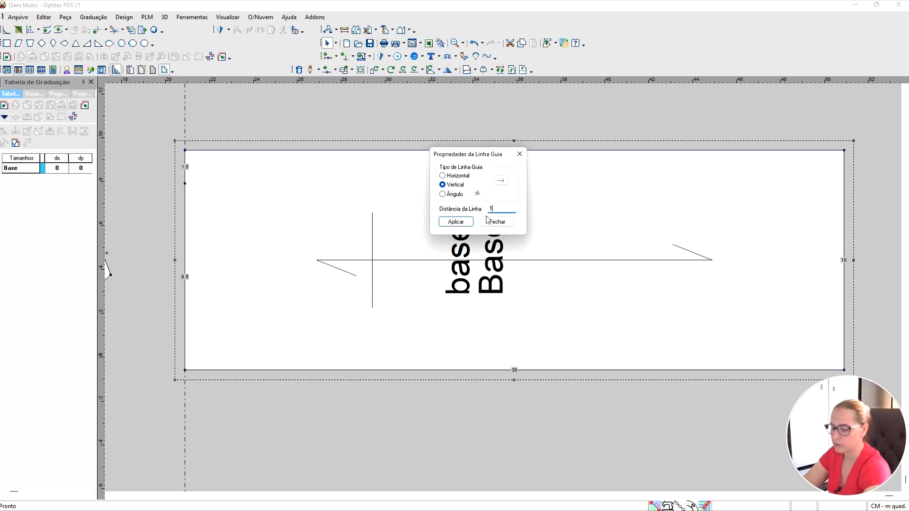
click(456, 221)
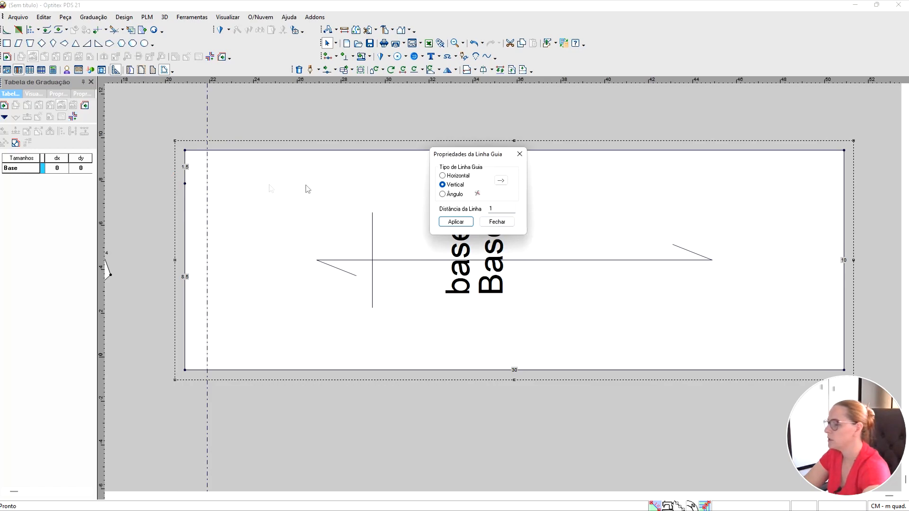
click(497, 221)
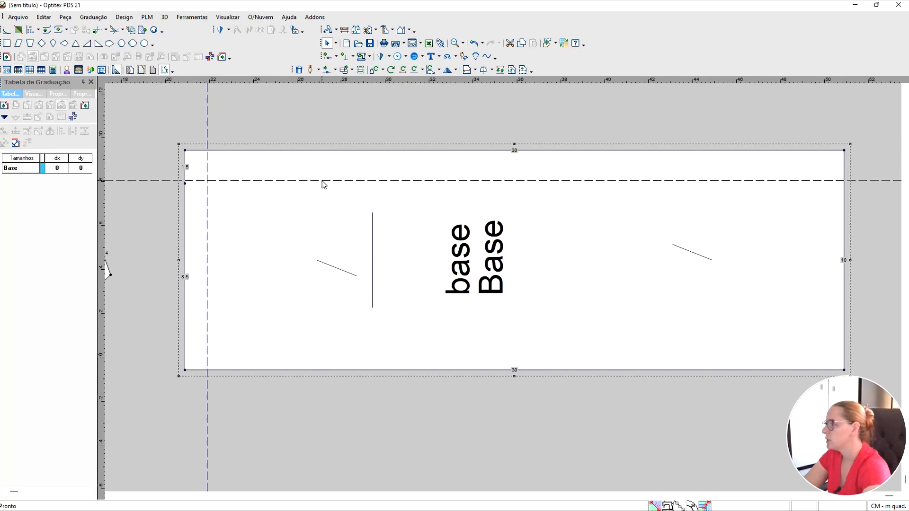
click(322, 184)
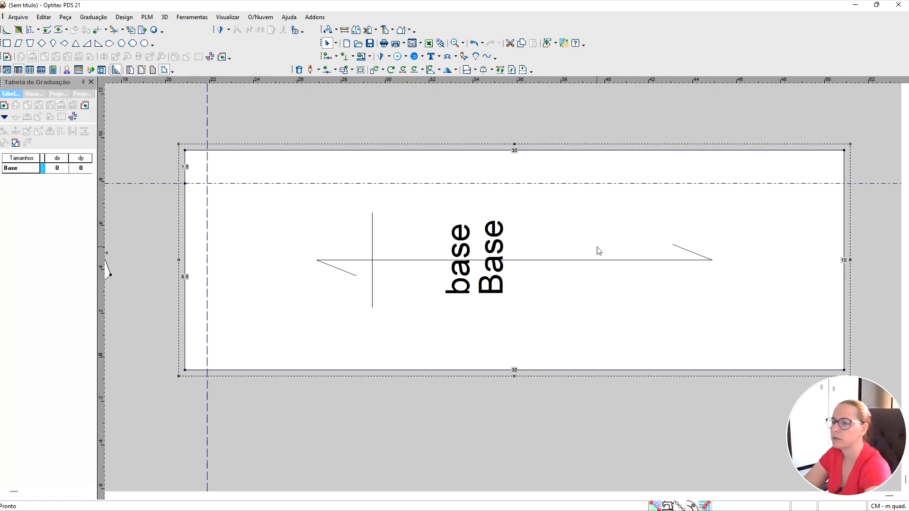
Add a point on the base's top edge, 14 cm from the upper-left corner.
click(327, 56)
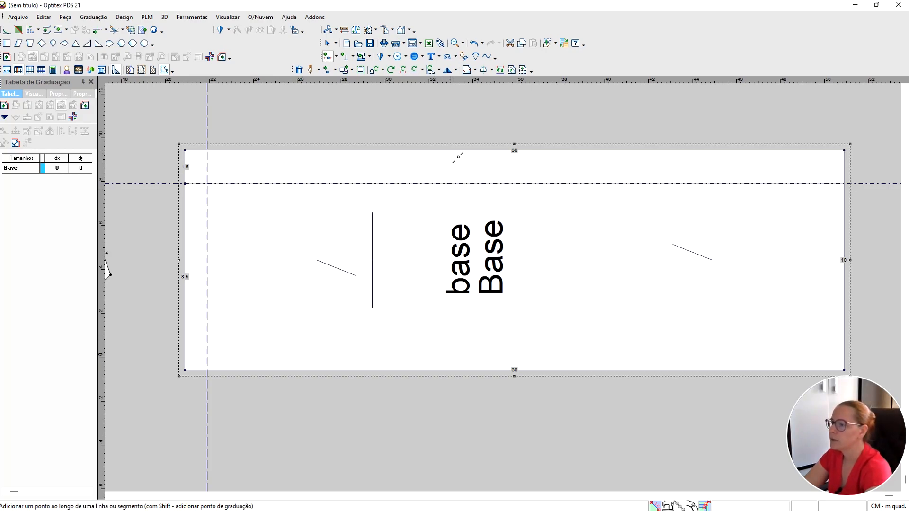
click(468, 150)
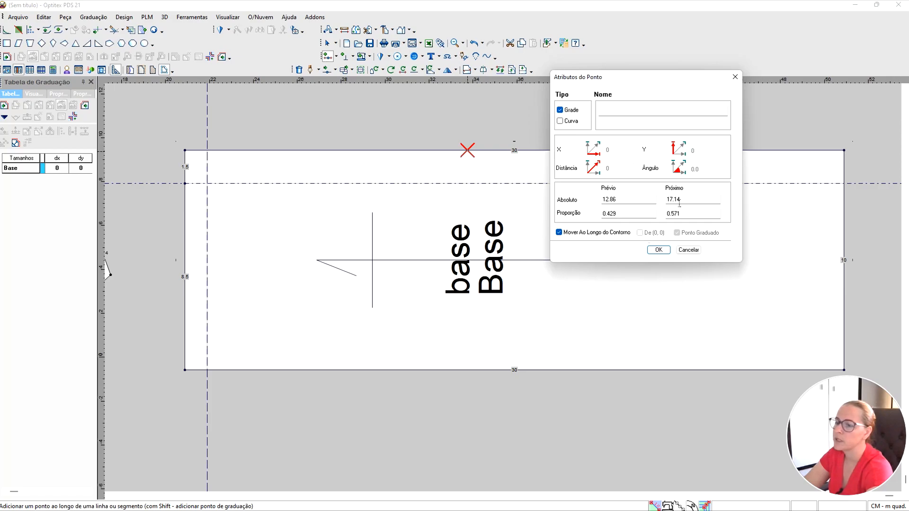
double_click(625, 207)
text(14)
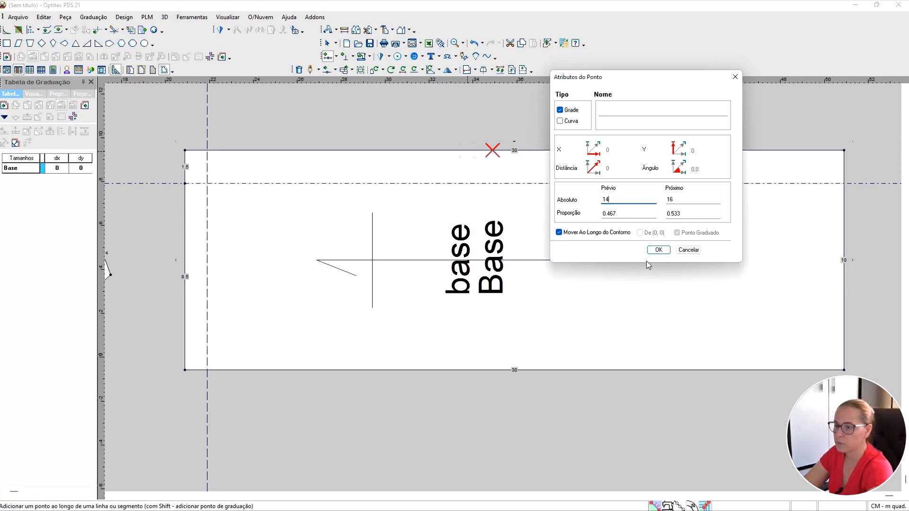
click(658, 249)
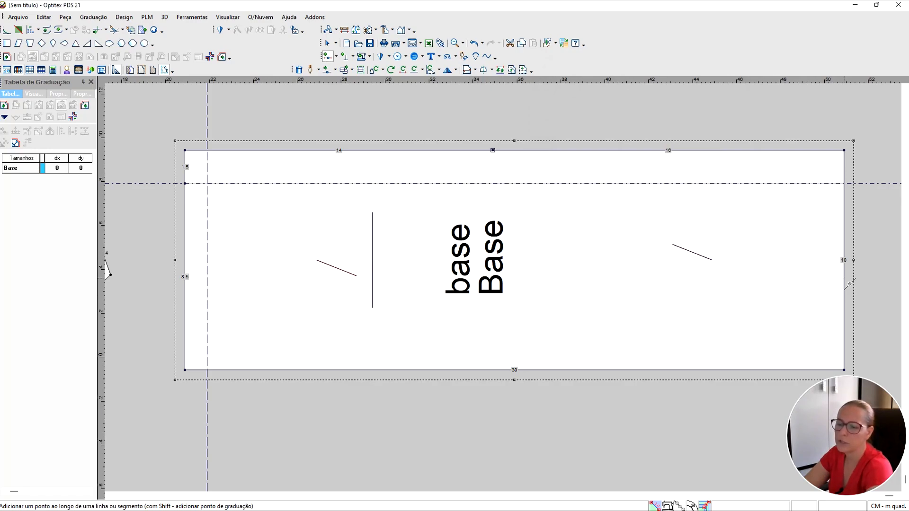
Add a point on the base's right edge, 5 cm below the upper-right corner.
click(844, 280)
double_click(624, 201)
click(659, 250)
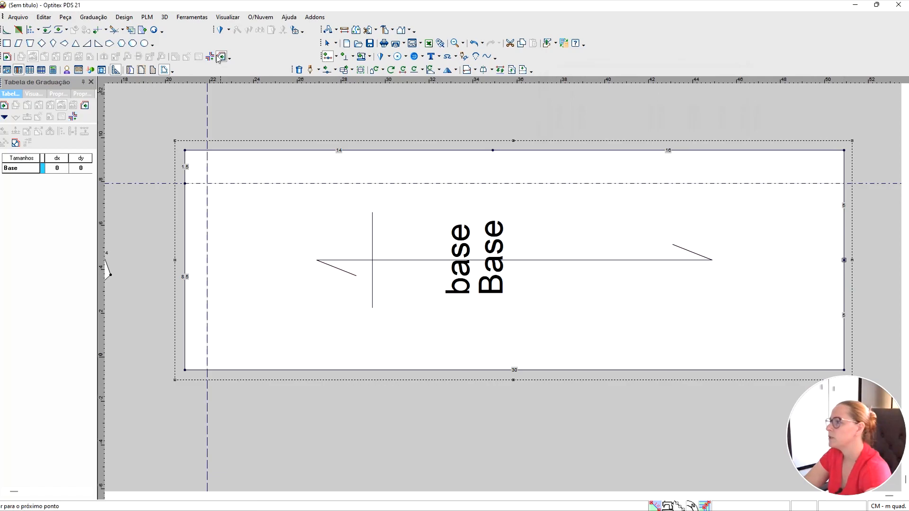
Move the base's upper-left corner point to the intersection of the two guide lines.
click(325, 69)
scroll(292, 173, up, 2)
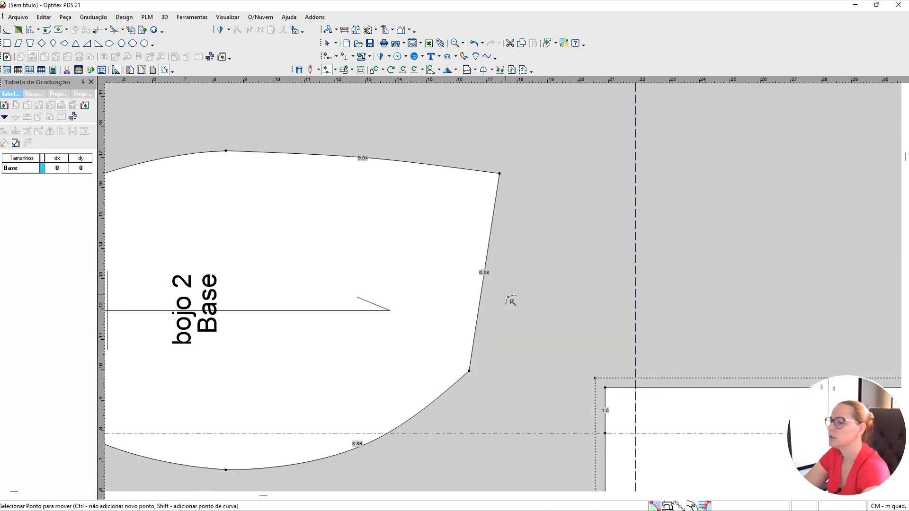
middle_drag(729, 447, 504, 297)
scroll(504, 296, up, 2)
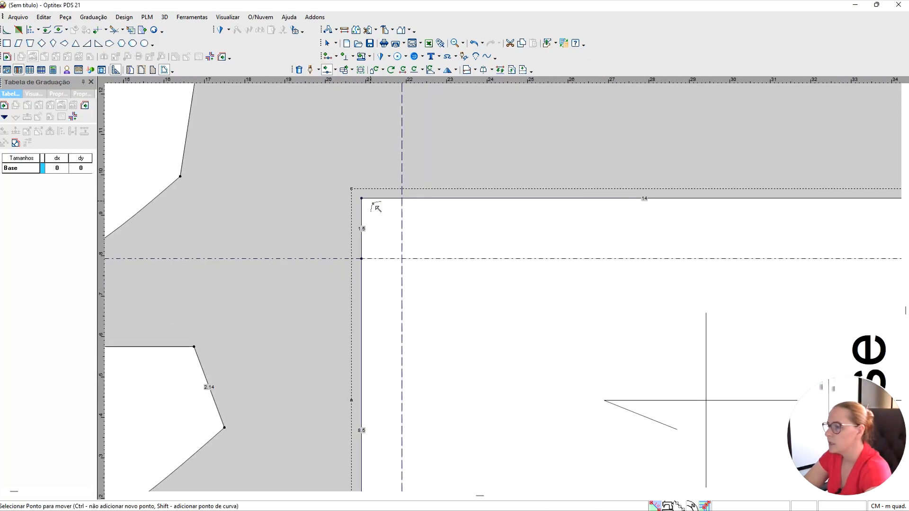
scroll(507, 292, down, 1)
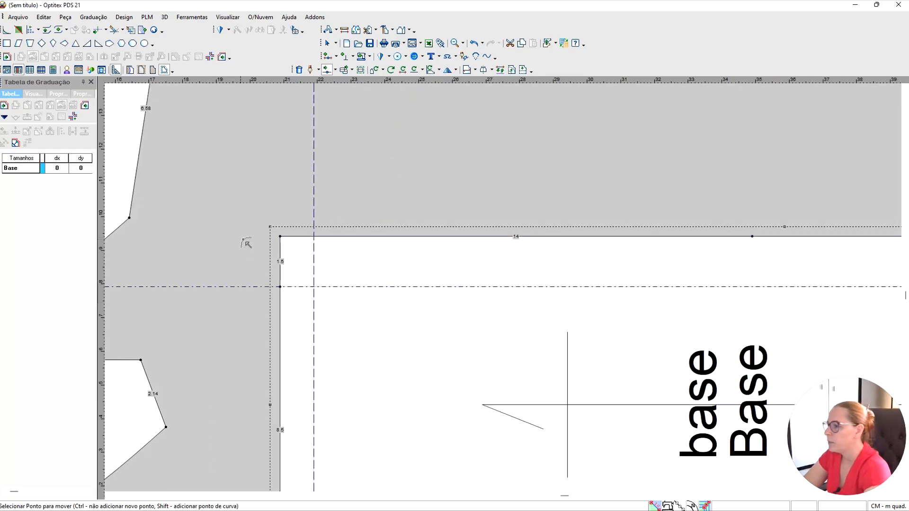
click(285, 244)
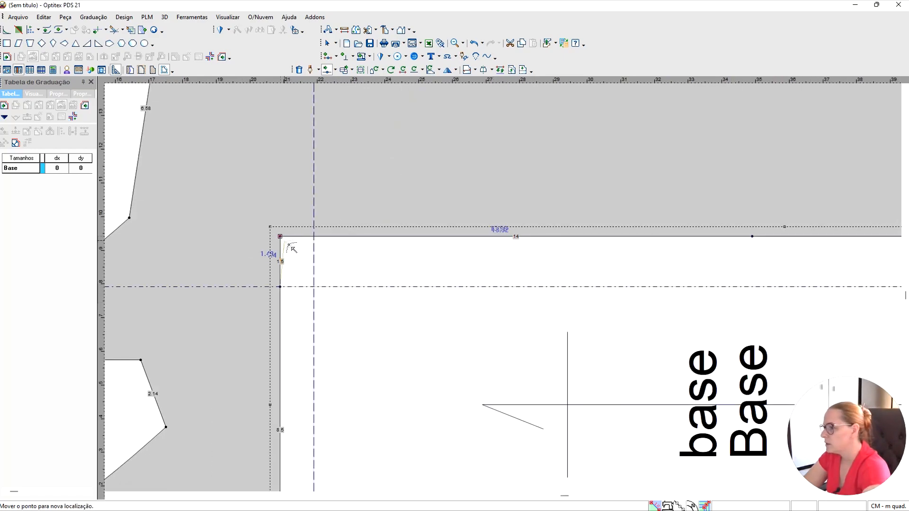
click(316, 288)
key(Return)
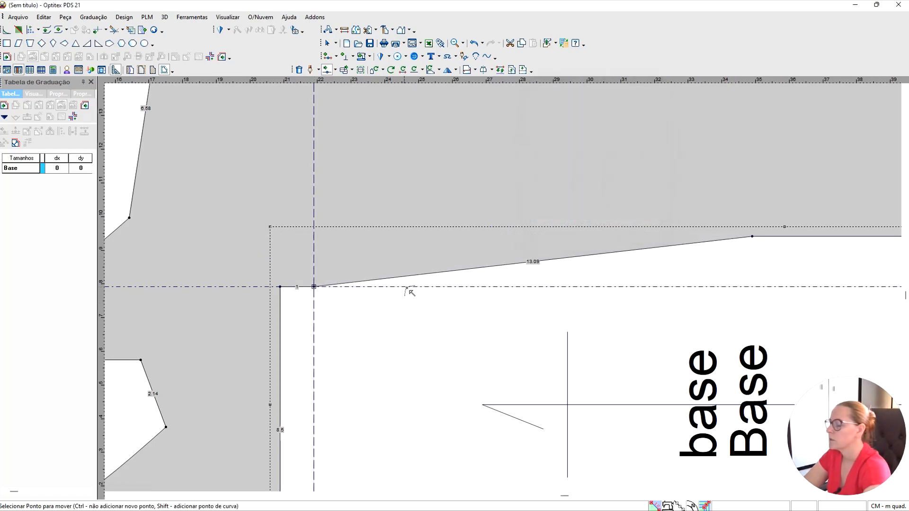
Remove the vertical and horizontal guide lines from the base piece.
click(326, 43)
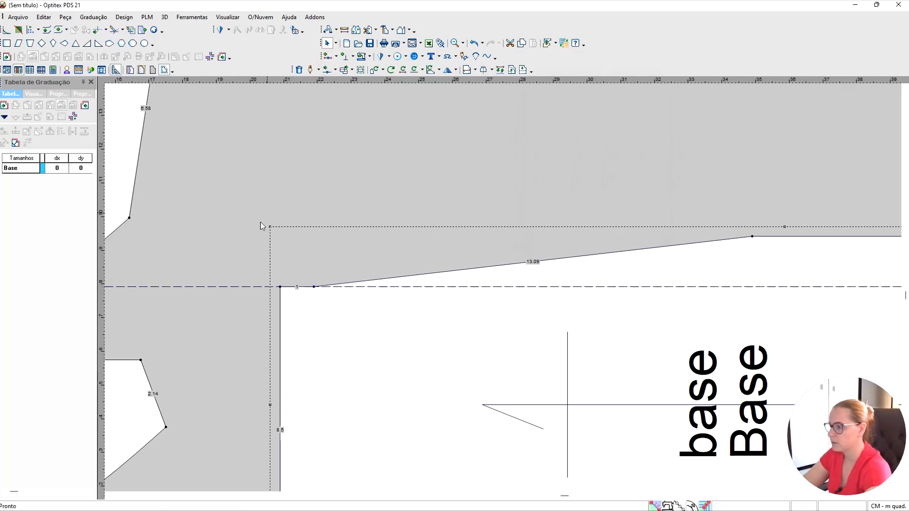
scroll(516, 293, up, 2)
scroll(548, 305, down, 3)
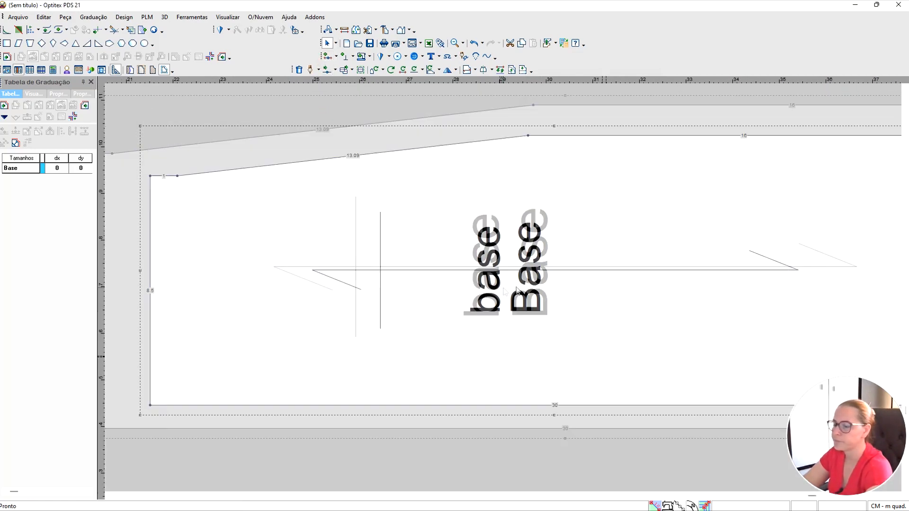
scroll(548, 305, down, 2)
Delete the base's upper-right corner point so the edge slopes straight from the top point to the right-edge midpoint.
click(326, 69)
click(326, 43)
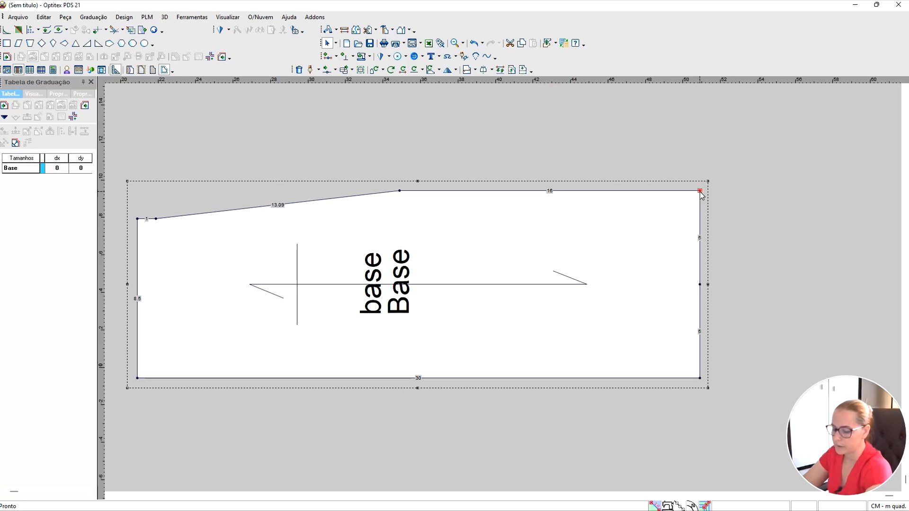
key(Delete)
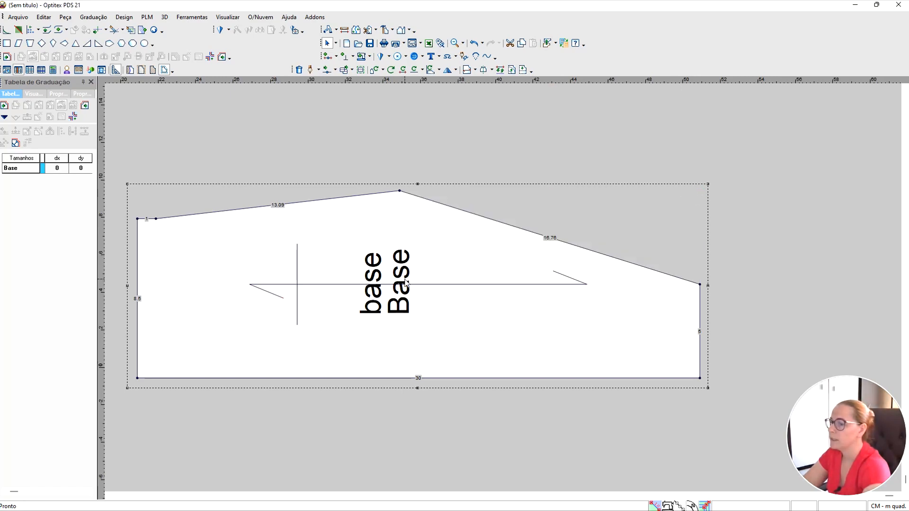
Pull the base's upper-left sloping edge down into a deep concave curve, and widen the curve's right side outward.
click(327, 70)
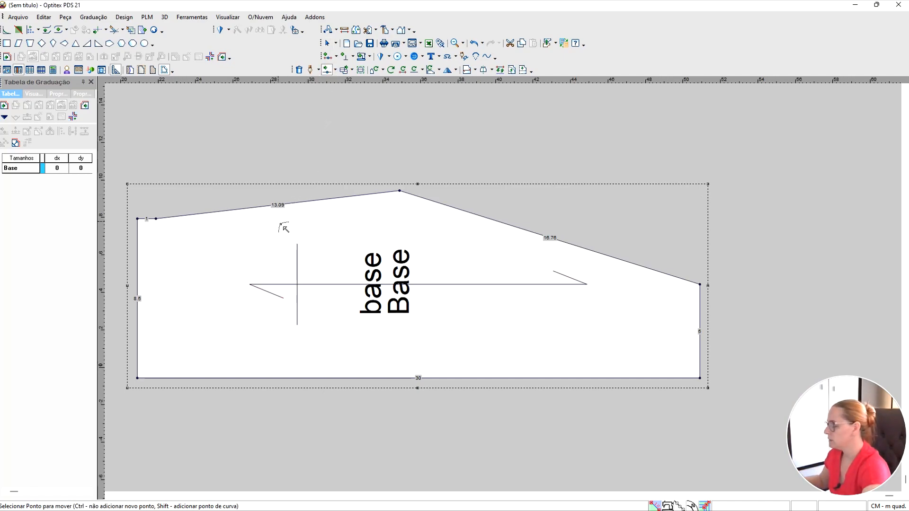
shift+click(277, 211)
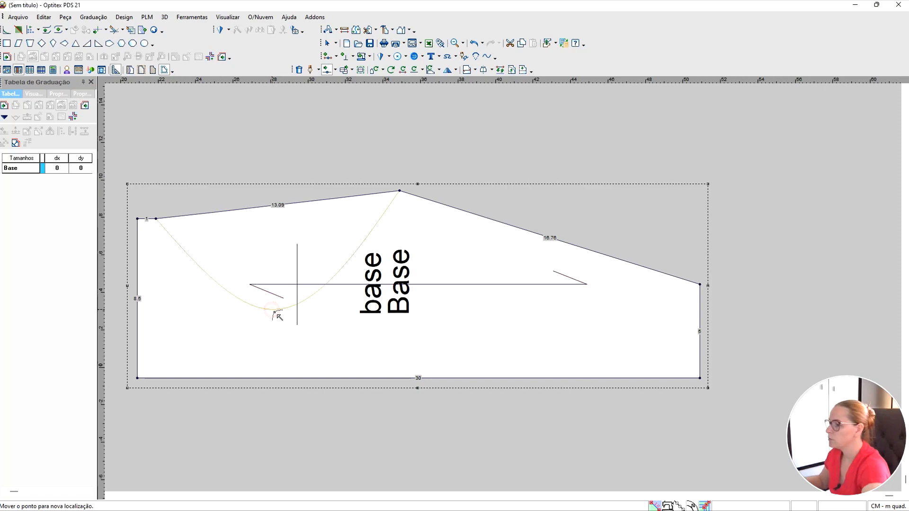
click(277, 314)
click(564, 229)
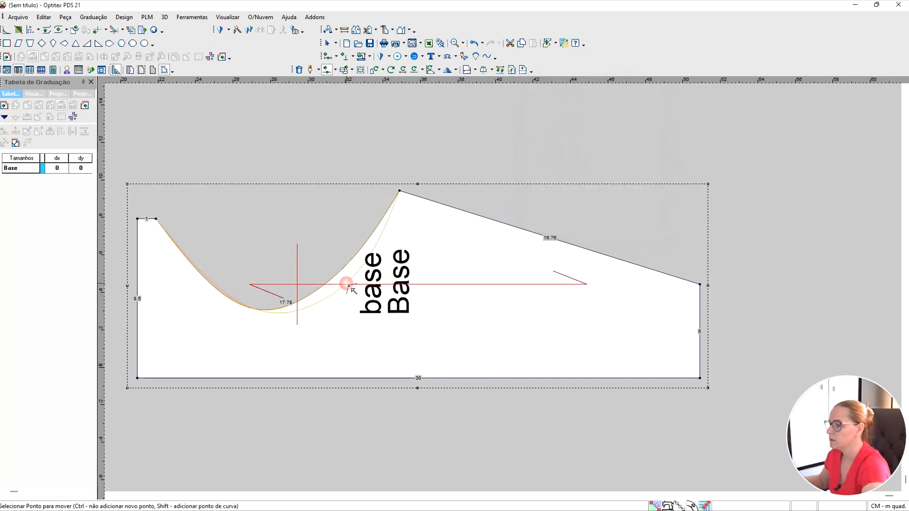
click(345, 287)
click(598, 194)
Relocate the base's grain line and name text to the lower-right area of the piece, clear of the concave curve.
click(345, 70)
click(408, 296)
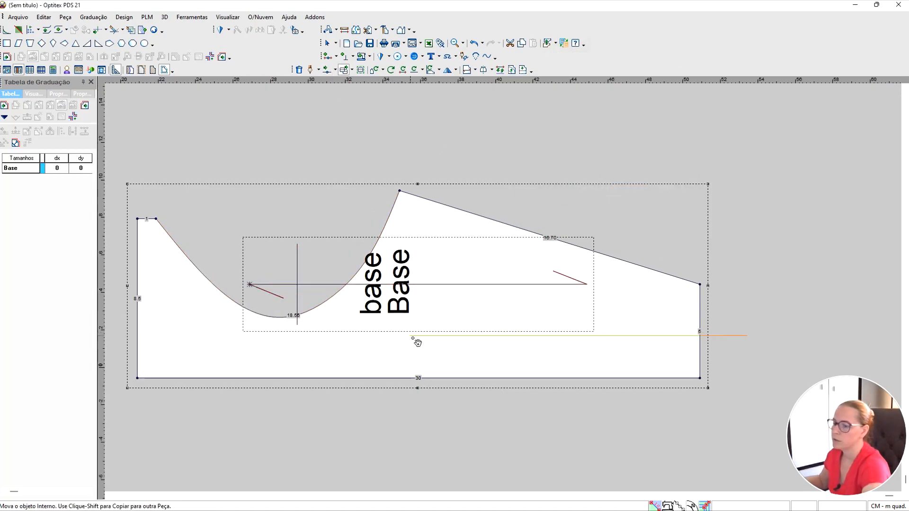
click(414, 324)
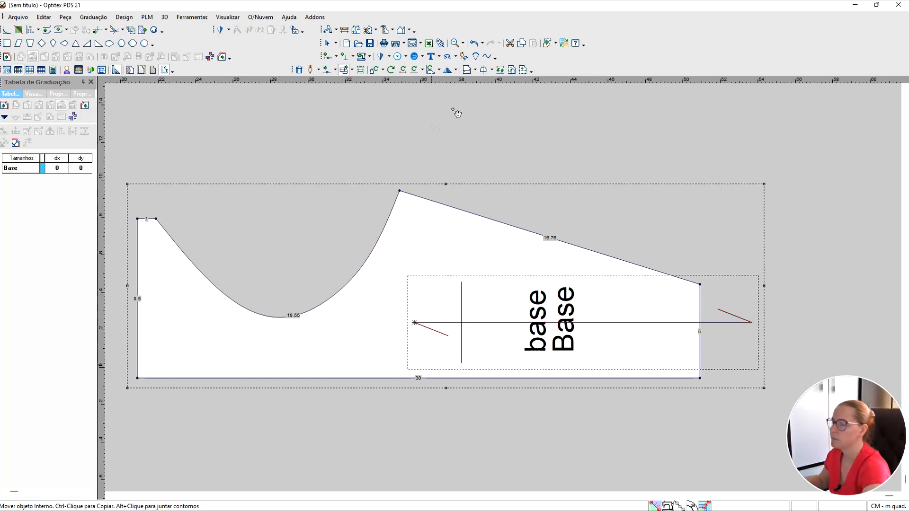
click(475, 70)
click(492, 76)
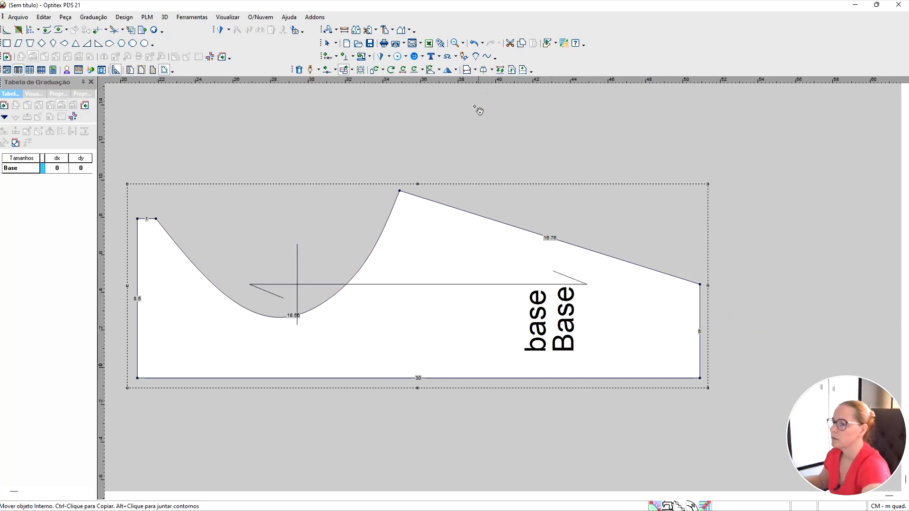
click(333, 292)
click(359, 327)
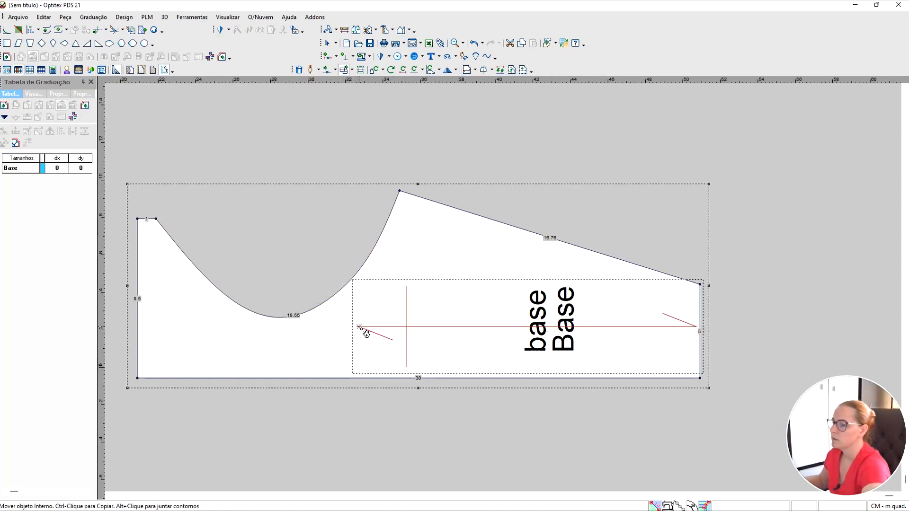
Widen the base's concave curve, moving its left side by -1.26 and -0.29 and its right side by 0.84 and -0.28.
click(328, 70)
click(227, 301)
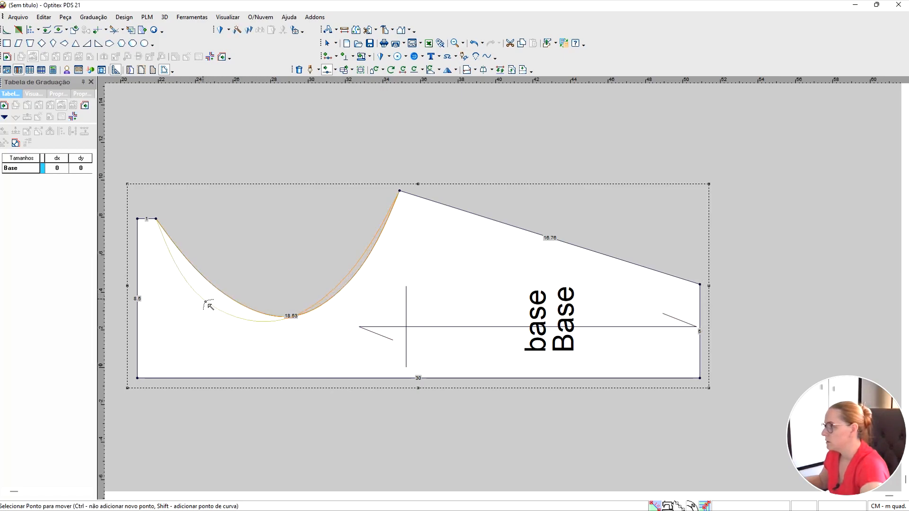
click(203, 301)
click(590, 193)
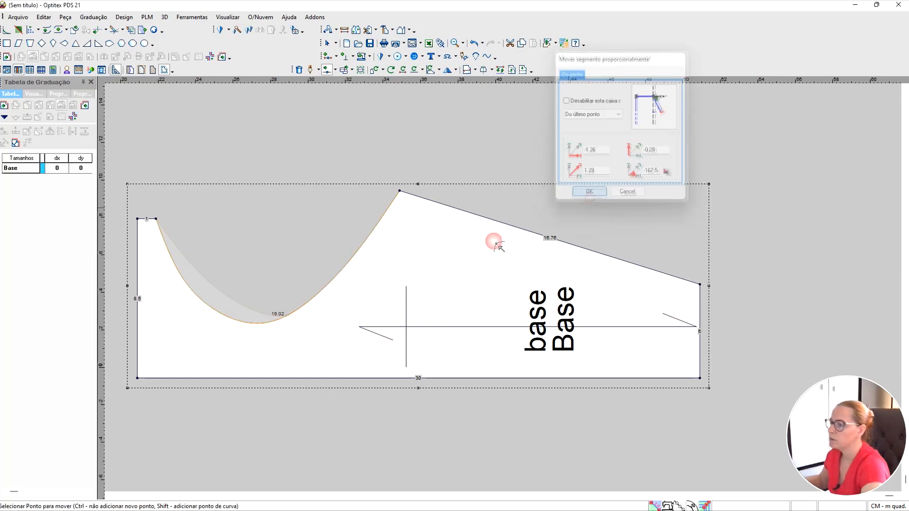
click(330, 290)
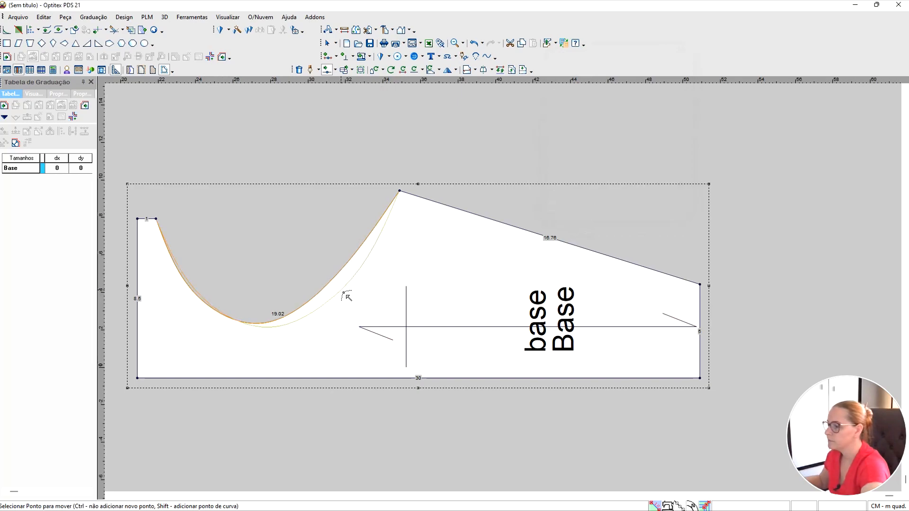
click(347, 296)
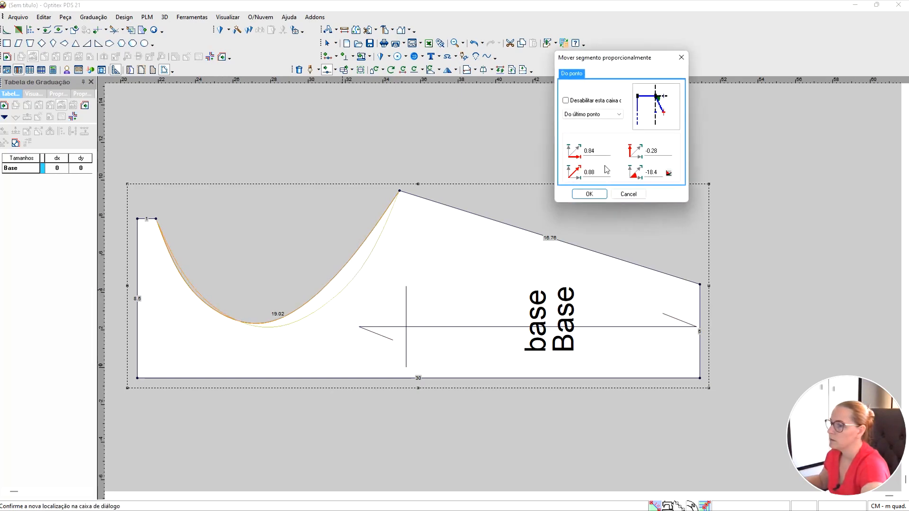
click(590, 194)
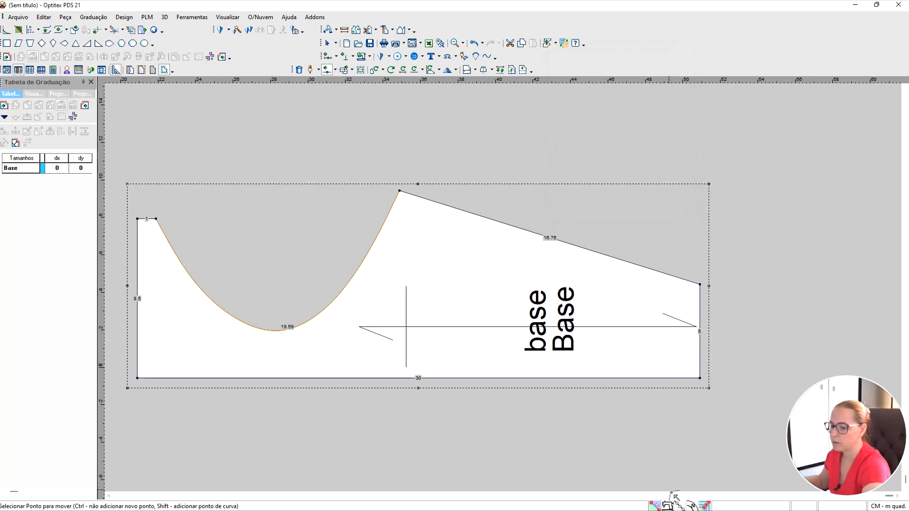
Move the point on the left side of the base's curve slightly outward and down to round that side.
click(218, 305)
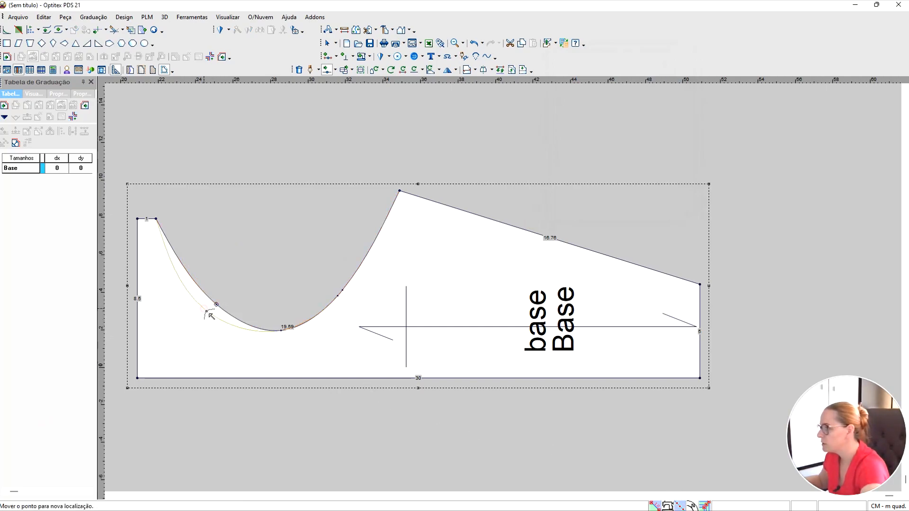
click(205, 310)
click(568, 229)
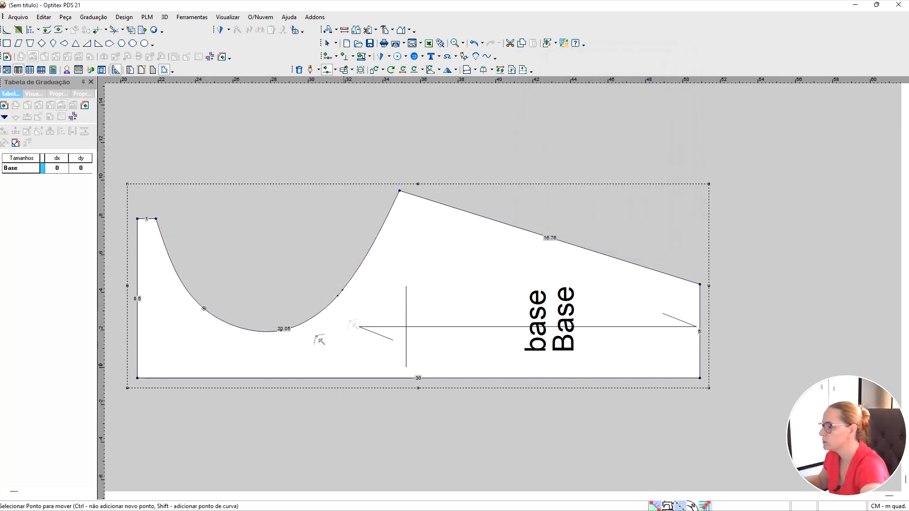
Raise the point at the bottom of the base's curve in two small moves to flatten the curve's lowest part.
click(284, 335)
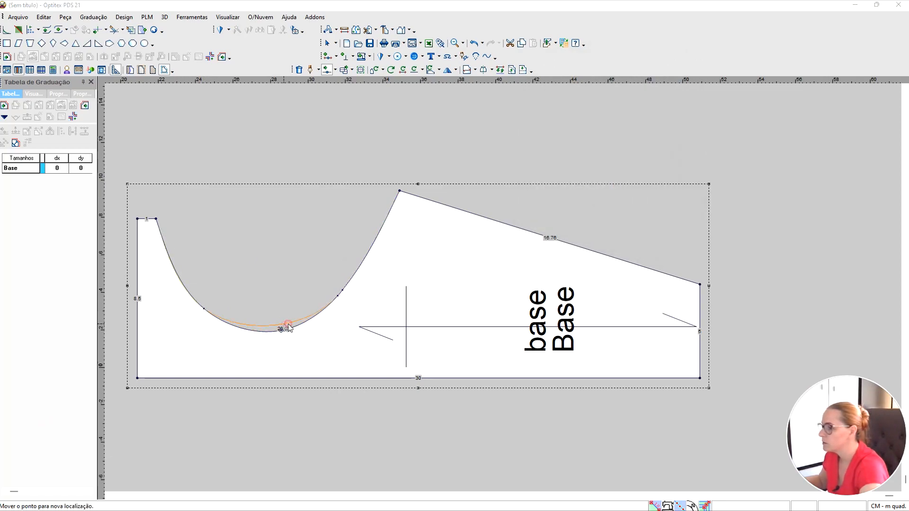
click(281, 330)
click(564, 228)
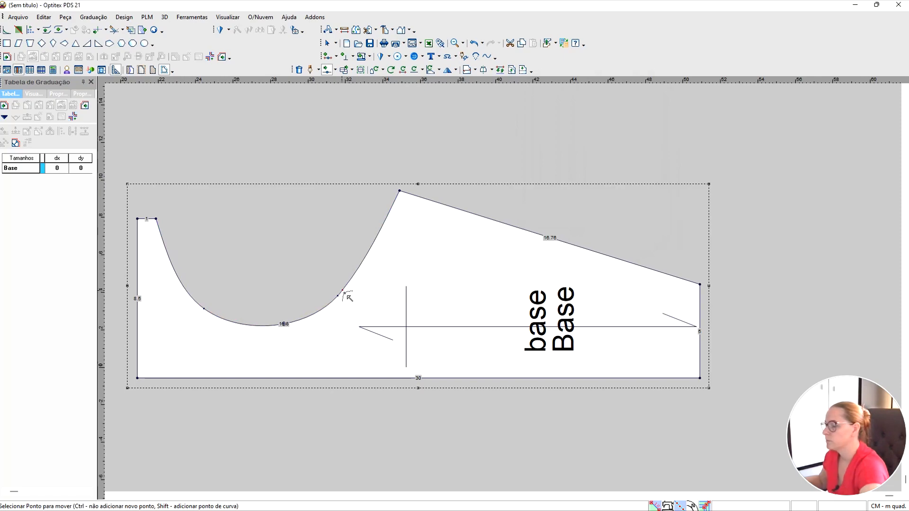
click(284, 325)
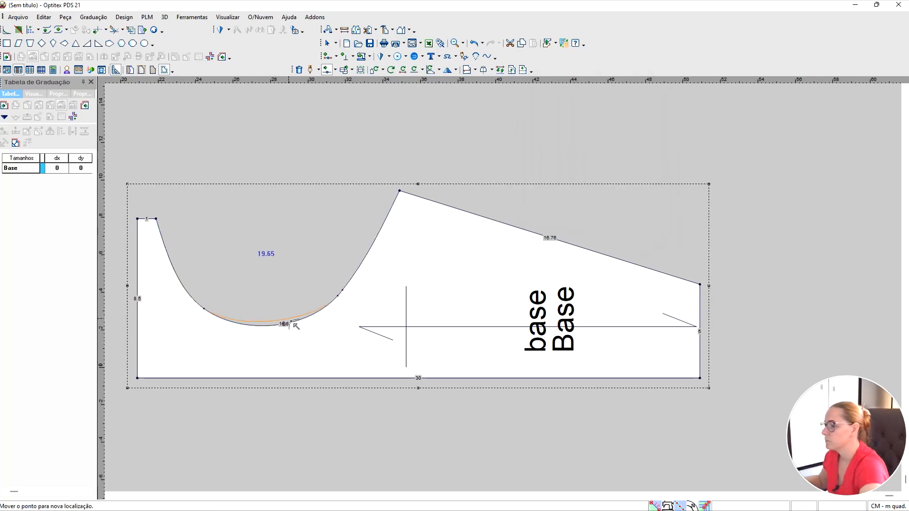
click(288, 317)
click(553, 227)
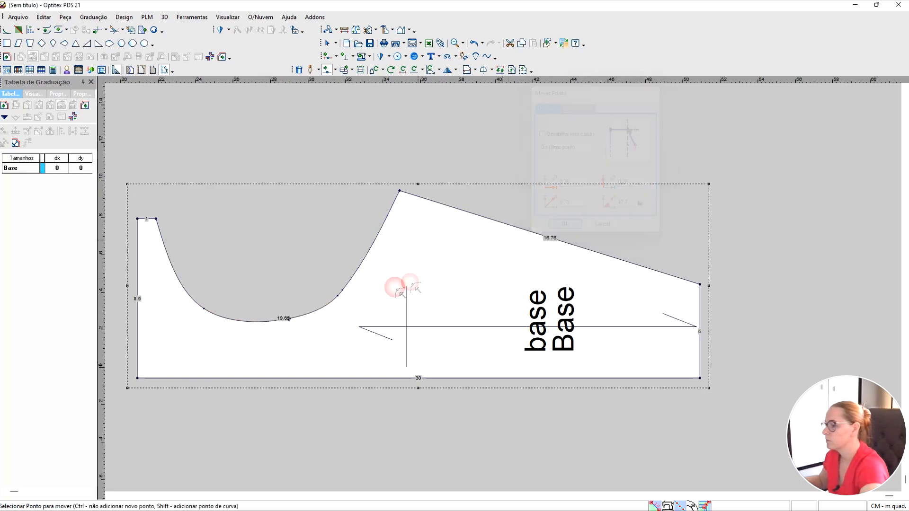
Shift the curve's left point by -0.25 horizontally and 0.53 vertically.
click(208, 312)
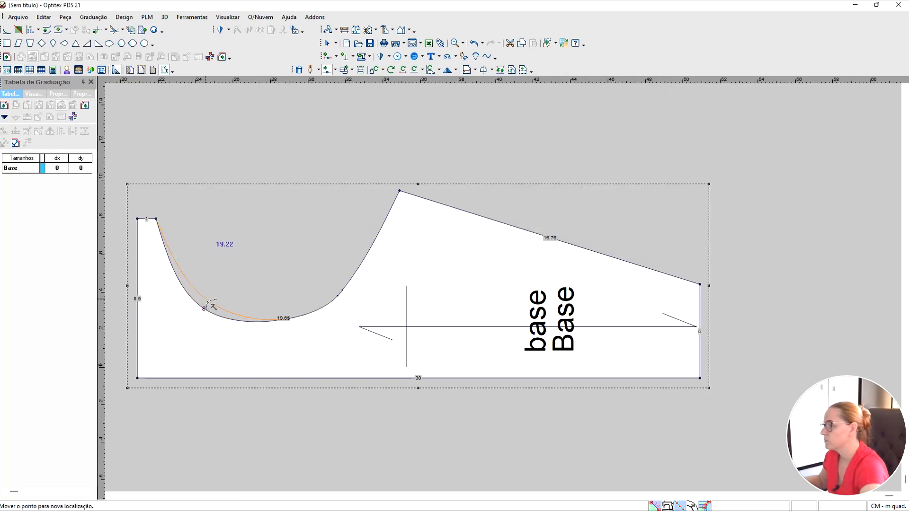
click(201, 301)
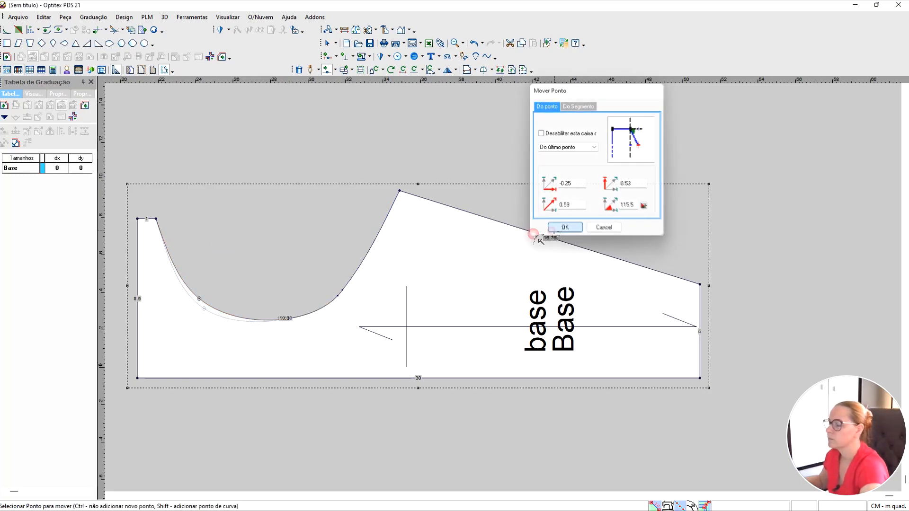
click(558, 229)
click(349, 298)
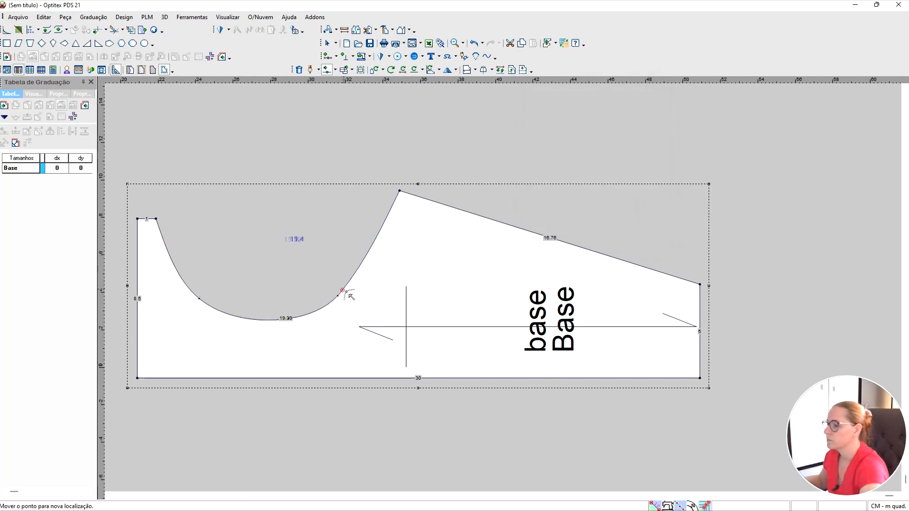
click(360, 283)
click(563, 229)
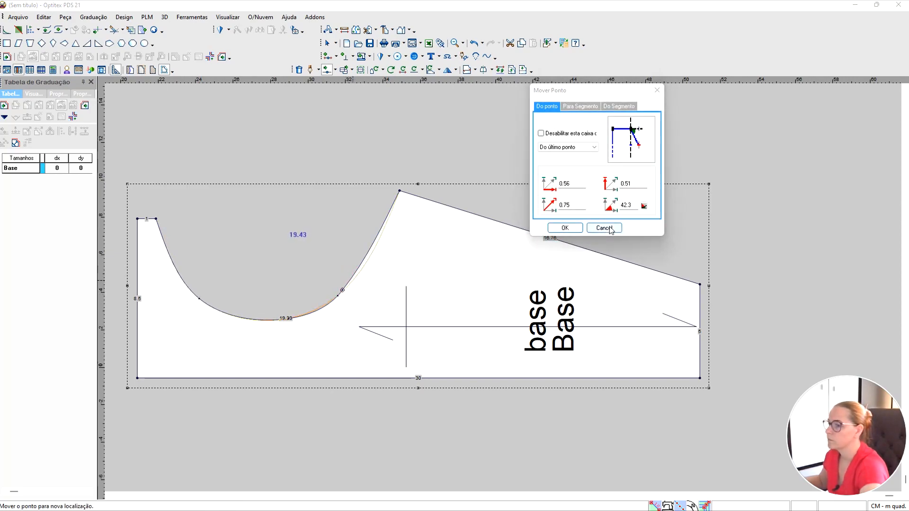
Delete the lower of the two adjacent points on the curve's right side, and move the remaining one by 0.1 and -0.08.
click(328, 43)
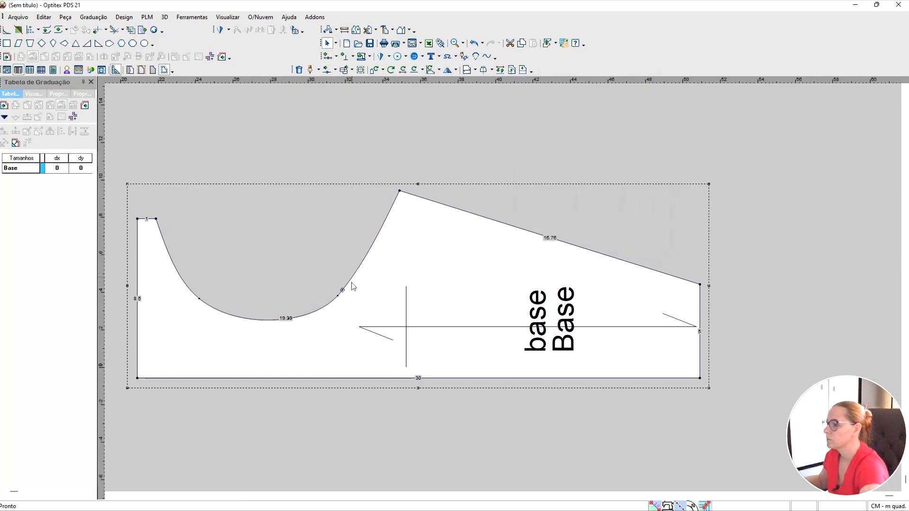
click(339, 297)
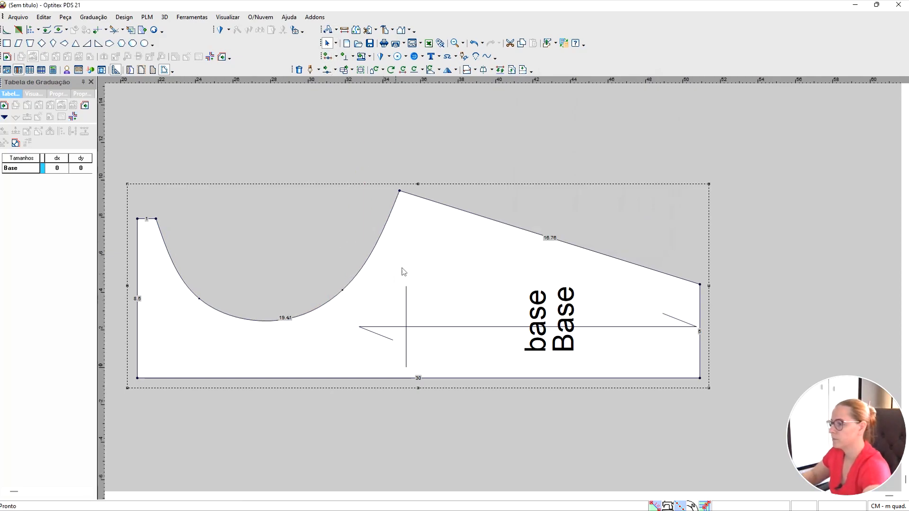
click(327, 70)
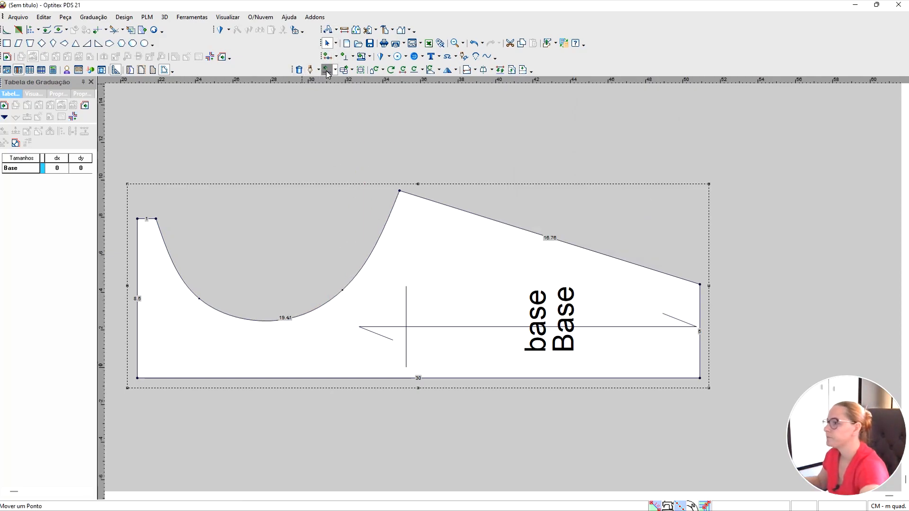
click(345, 294)
key(Return)
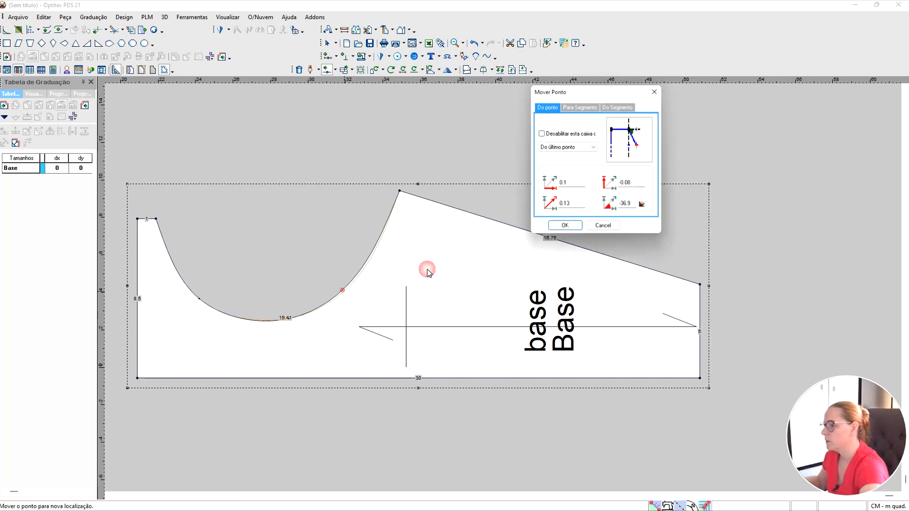
click(565, 228)
Reposition the base piece below and to the right of the two bojo pieces.
scroll(506, 327, down, 2)
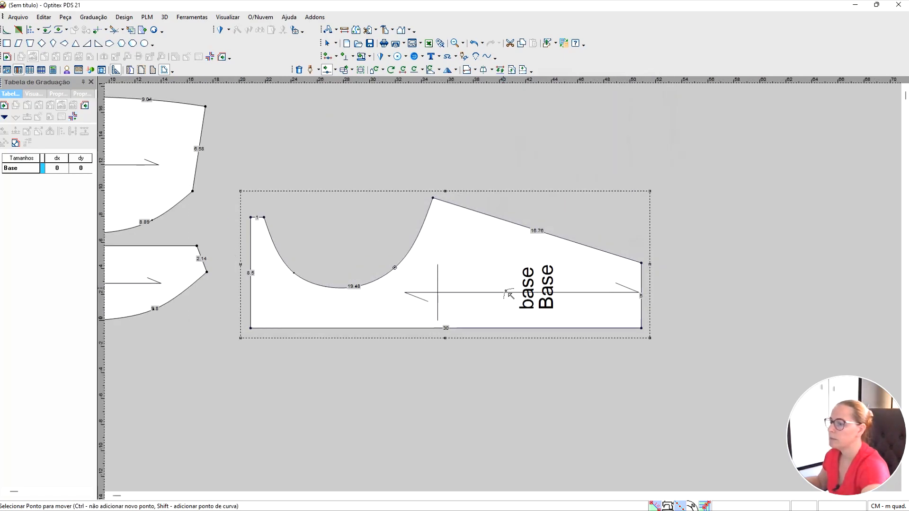
scroll(456, 286, down, 1)
scroll(514, 298, down, 1)
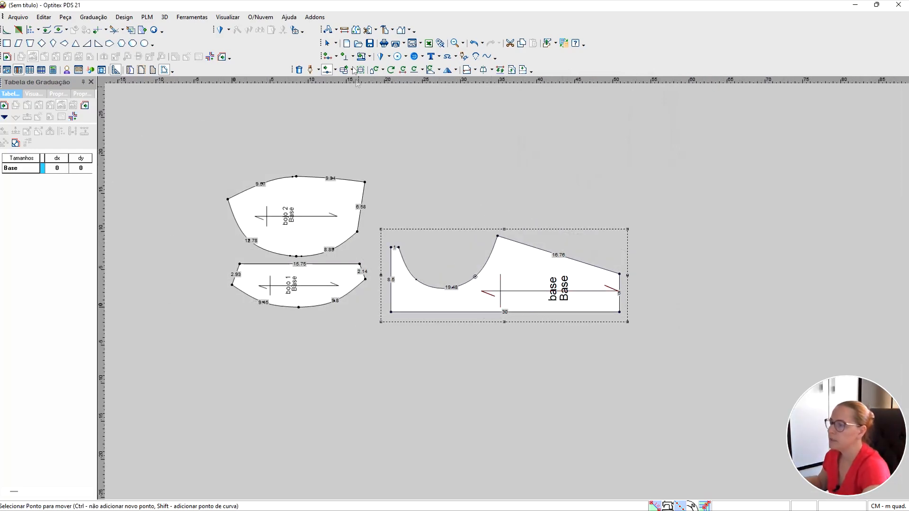
click(327, 43)
click(362, 70)
drag(521, 257, 500, 328)
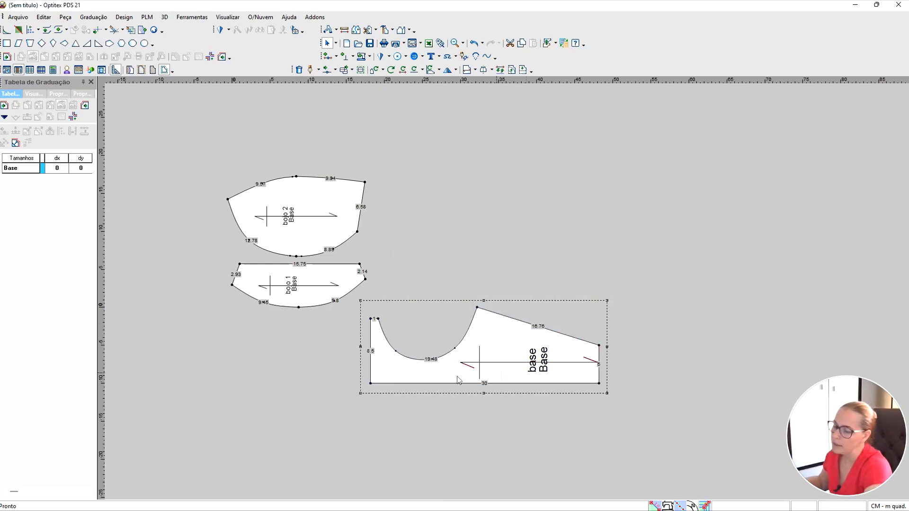
drag(413, 371, 417, 388)
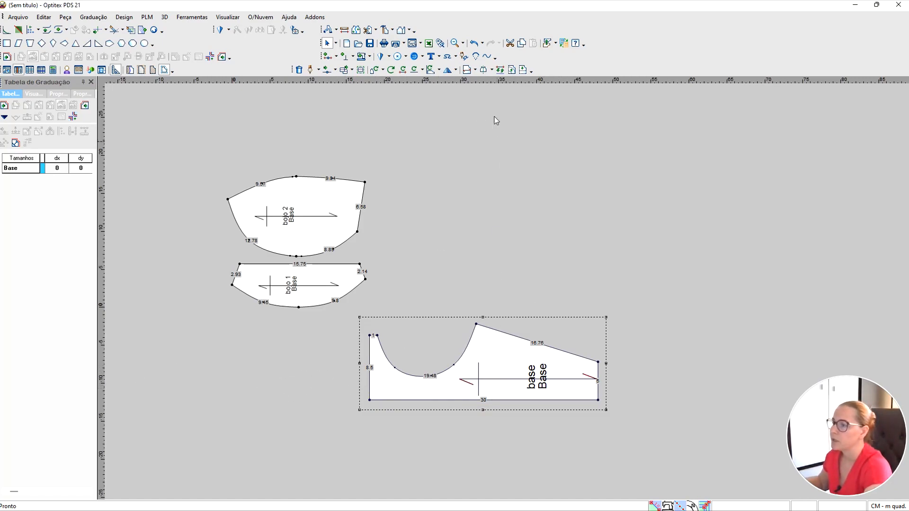
Define the base's 8.5 cm left edge as the half-piece line, from its lower corner to its upper corner, to mirror the piece.
click(492, 70)
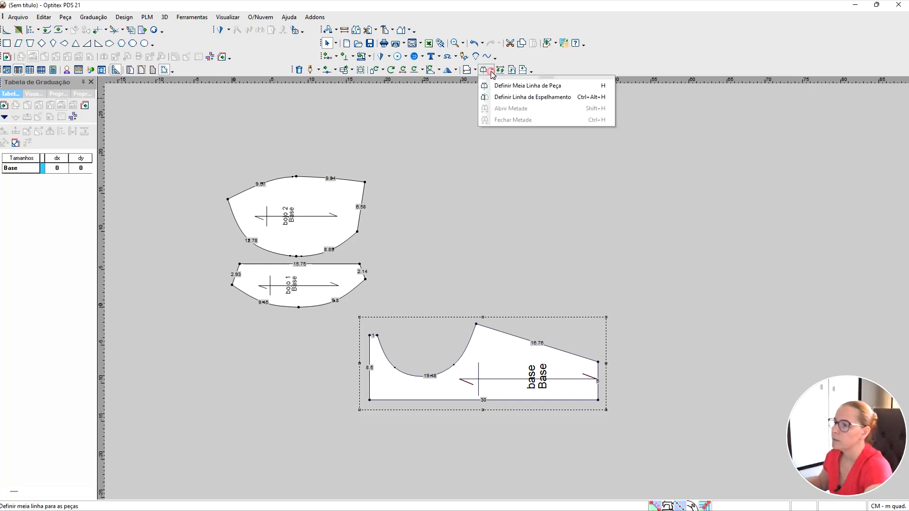
click(497, 85)
click(370, 401)
click(370, 335)
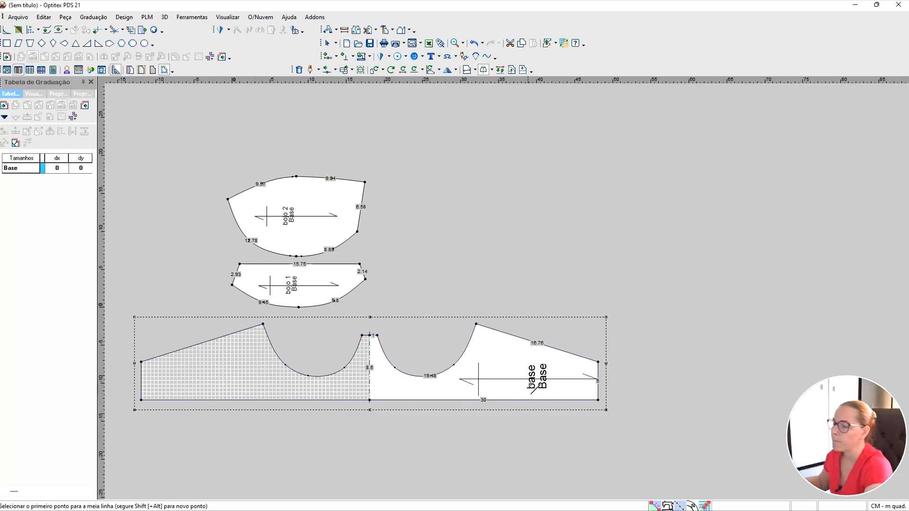
Add a grade point about 9.21 cm along the base's sloping upper edge, and move it by 0.08 horizontally and 0.59 vertically.
scroll(516, 299, up, 5)
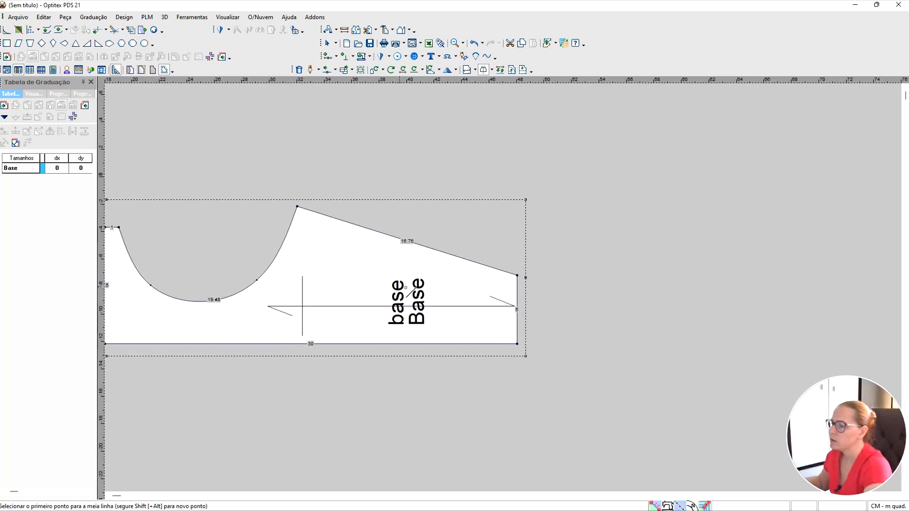
scroll(403, 287, up, 2)
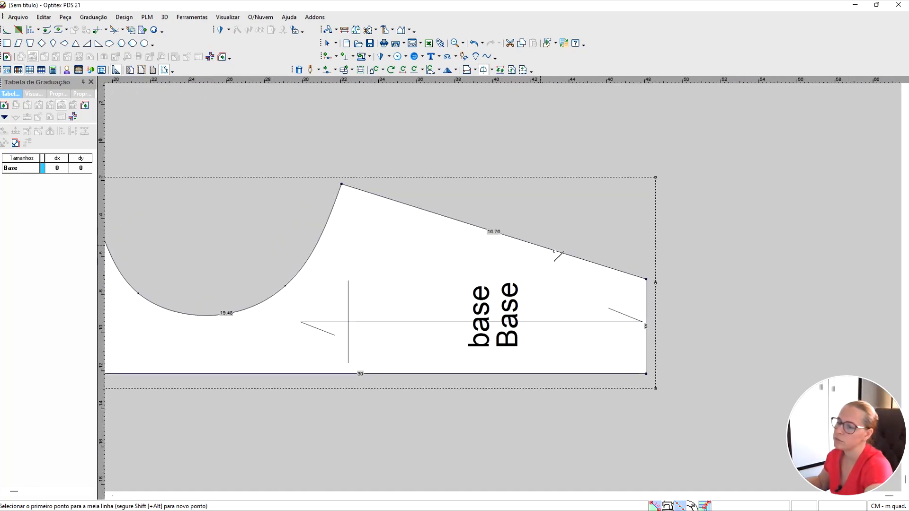
click(326, 57)
click(509, 236)
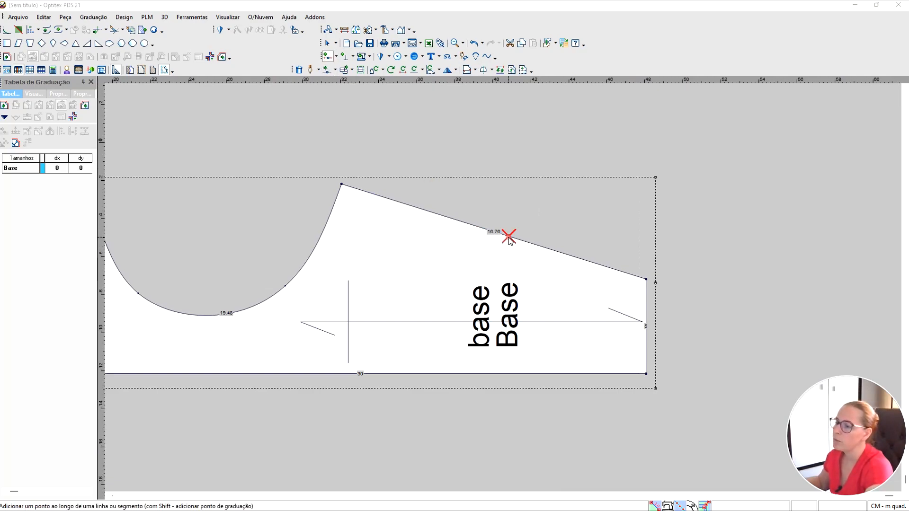
click(560, 110)
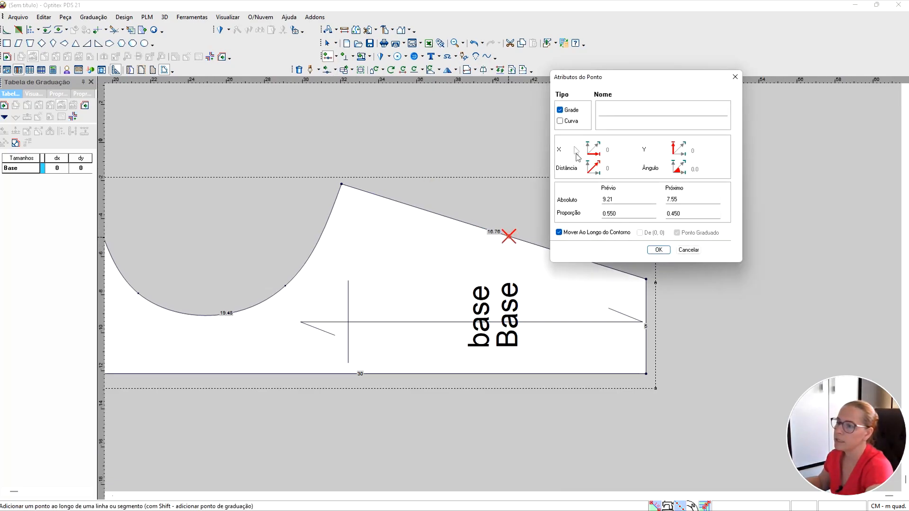
click(658, 250)
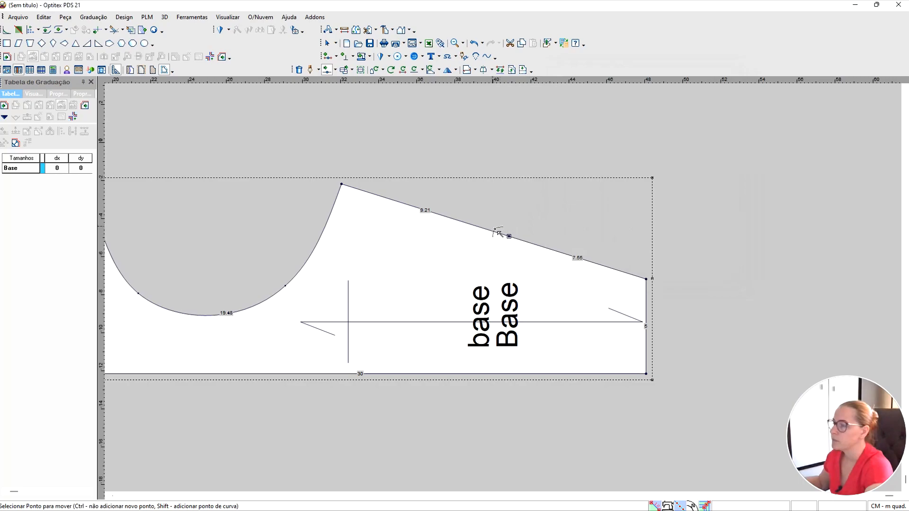
drag(515, 244, 516, 234)
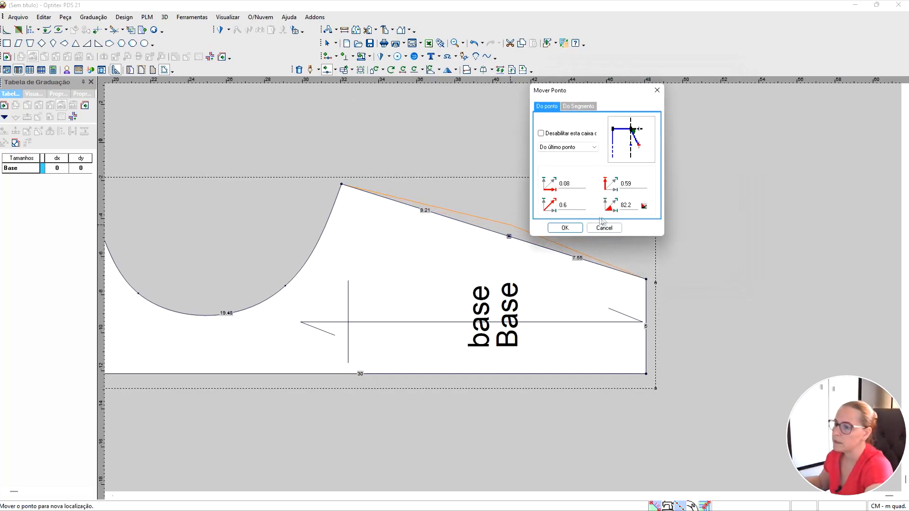
click(570, 229)
Curve the base's outer upper segment inward by -0.97 and -0.53, and shift the corner point where it starts by 1.93 and -0.08.
drag(582, 262, 558, 260)
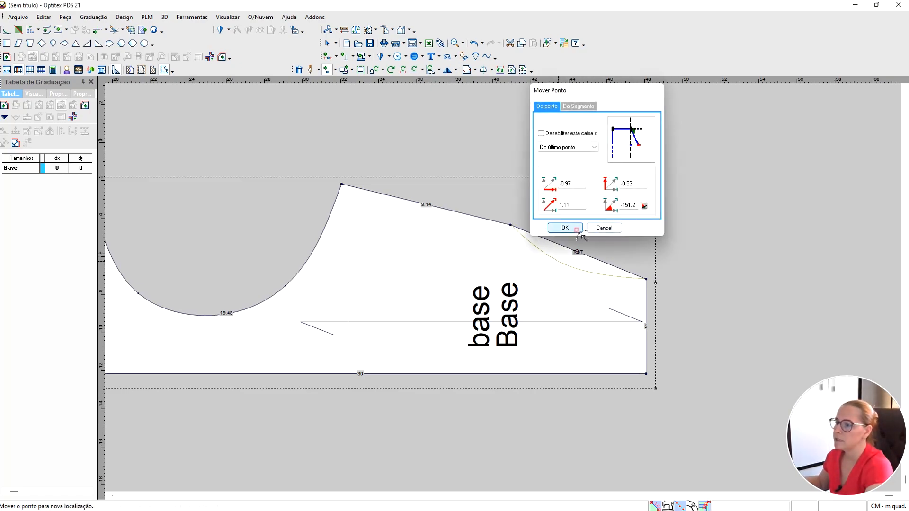
click(565, 228)
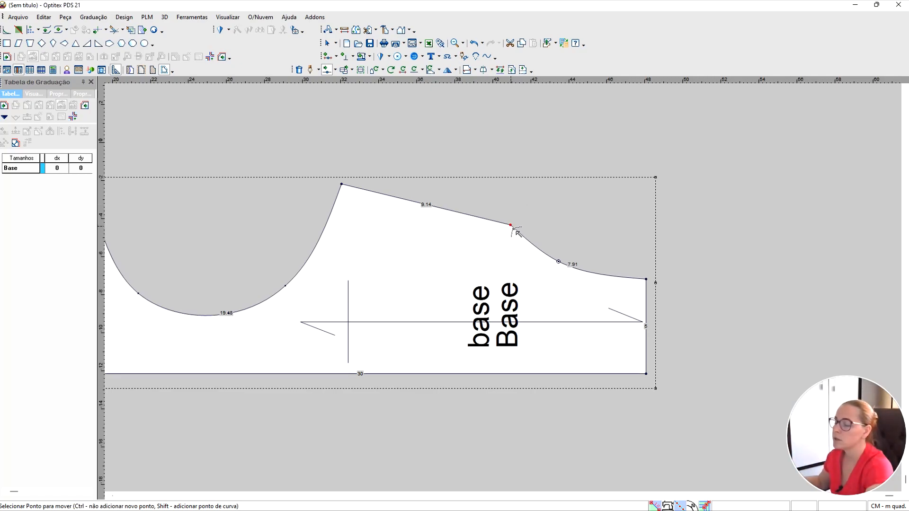
click(511, 226)
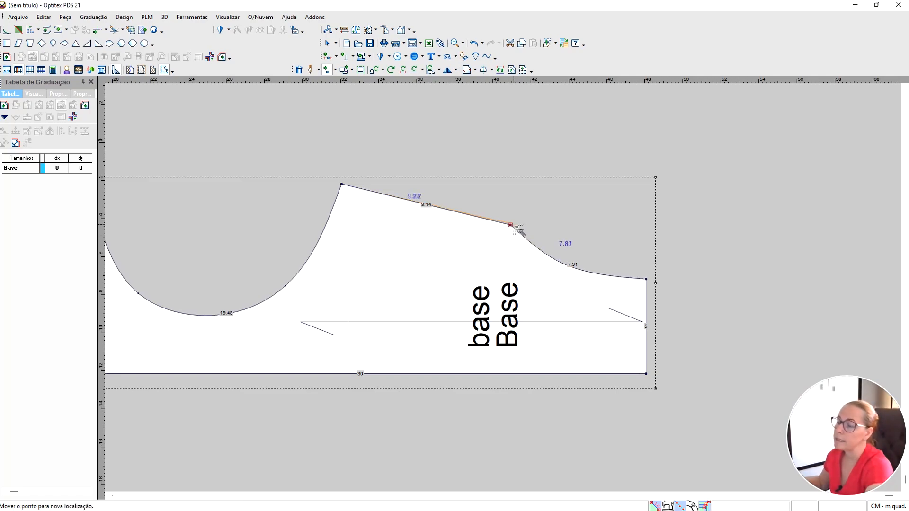
click(547, 226)
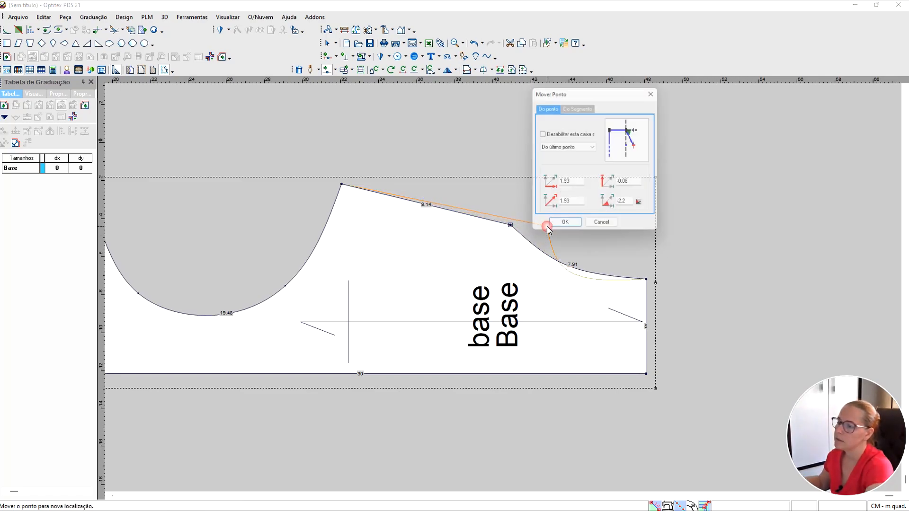
key(Return)
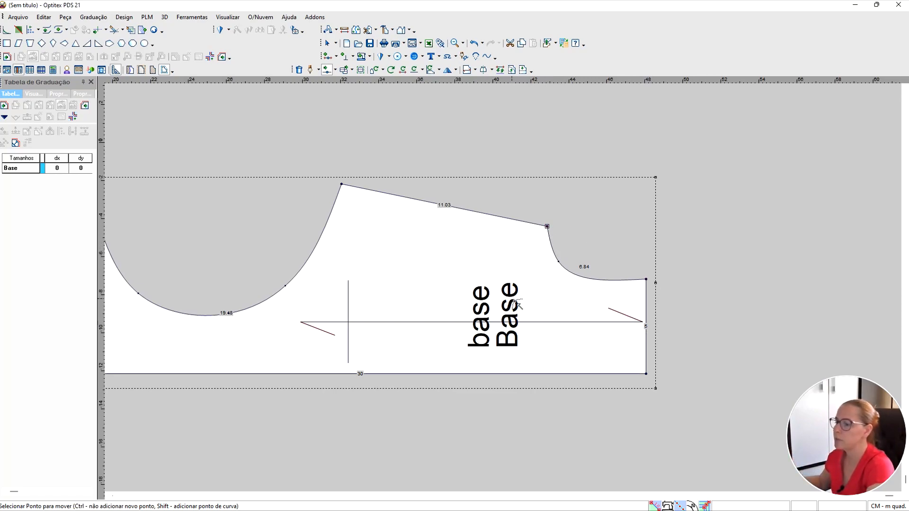
Open the mirrored half of the base to turn it into a full editable piece.
scroll(517, 305, down, 3)
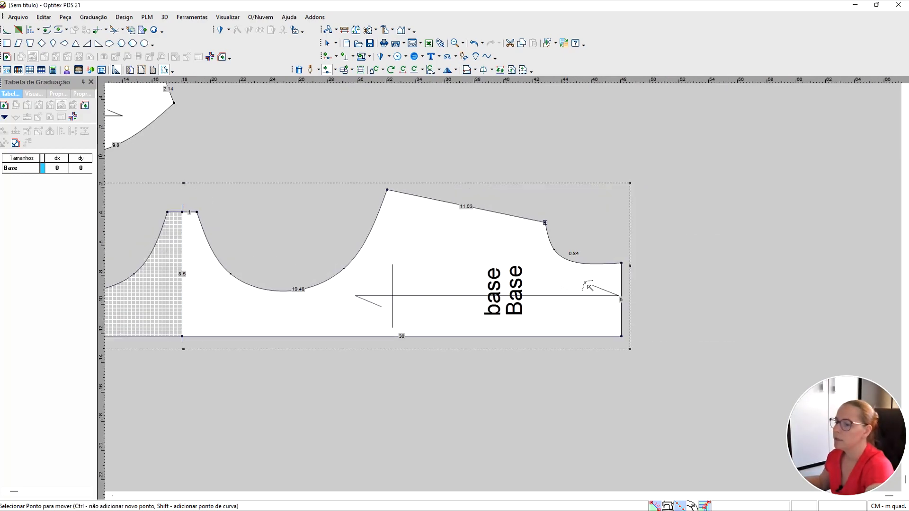
scroll(573, 302, down, 3)
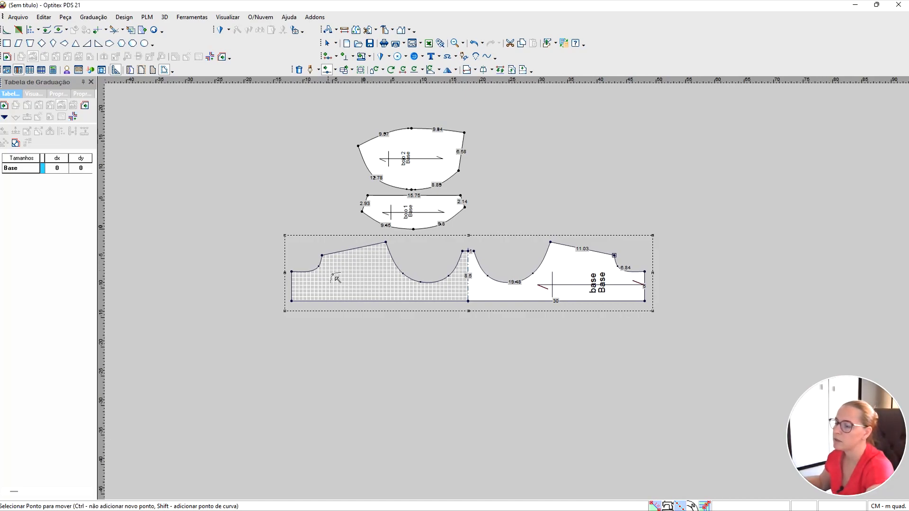
click(490, 70)
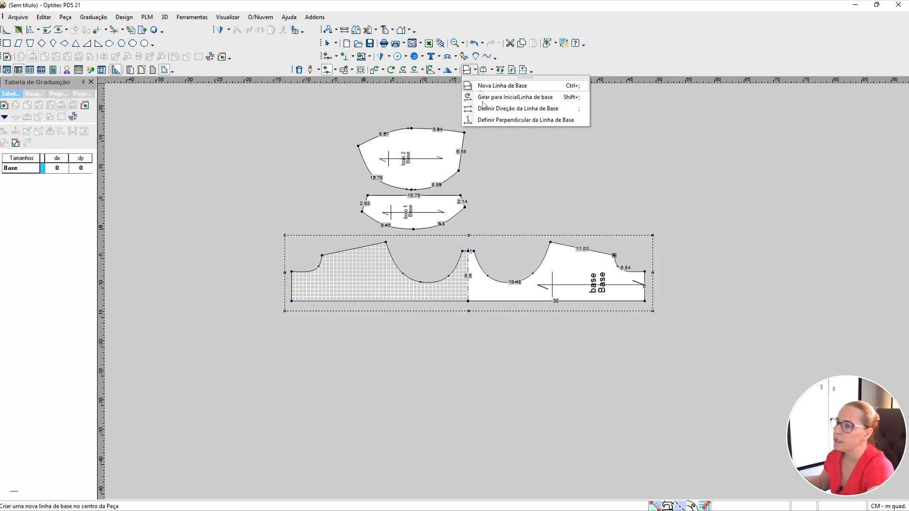
click(492, 71)
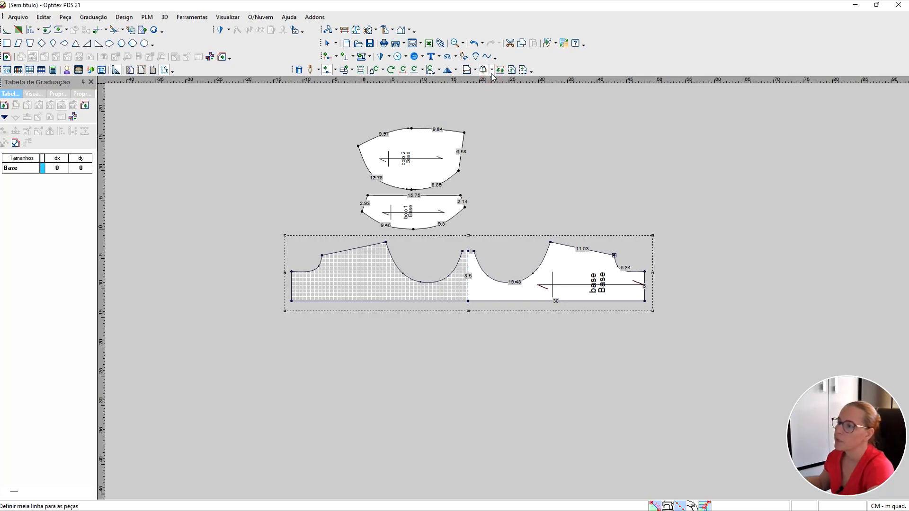
click(492, 71)
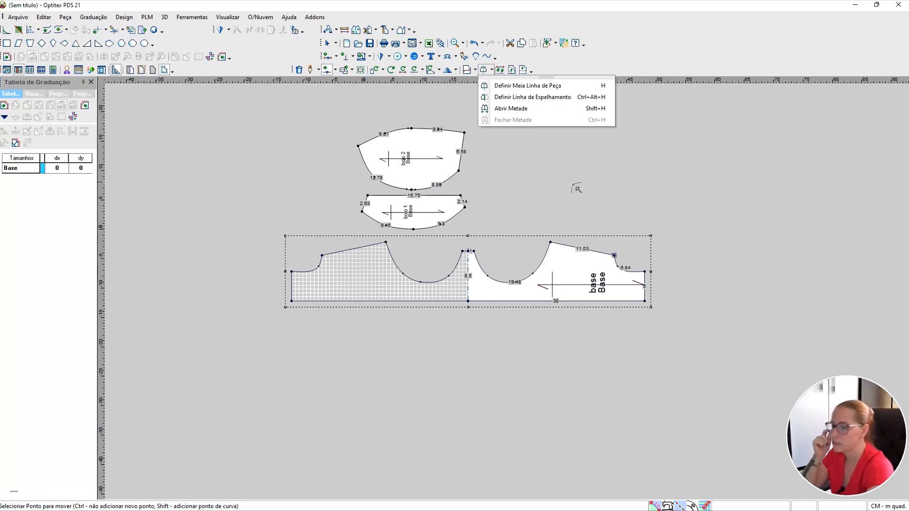
click(534, 111)
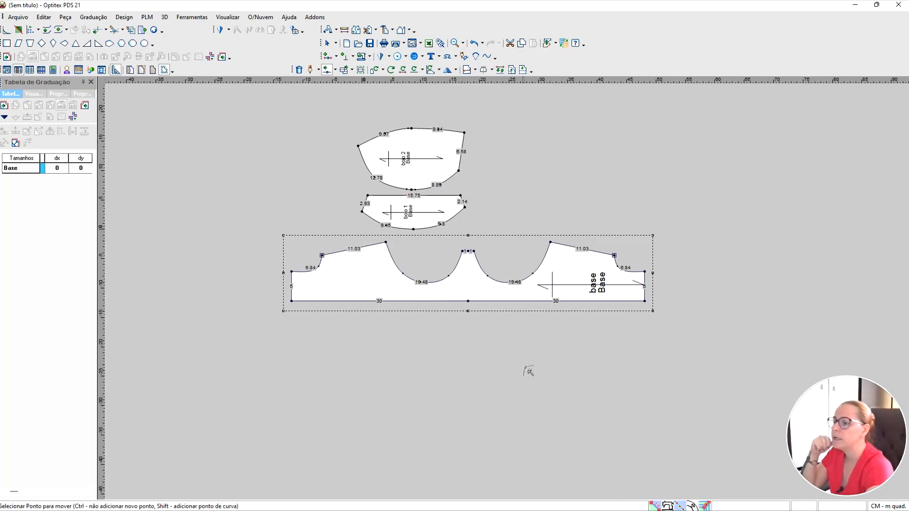
Define a vertical baseline direction on the bojo 2, bojo 1 and base pieces.
scroll(513, 298, up, 2)
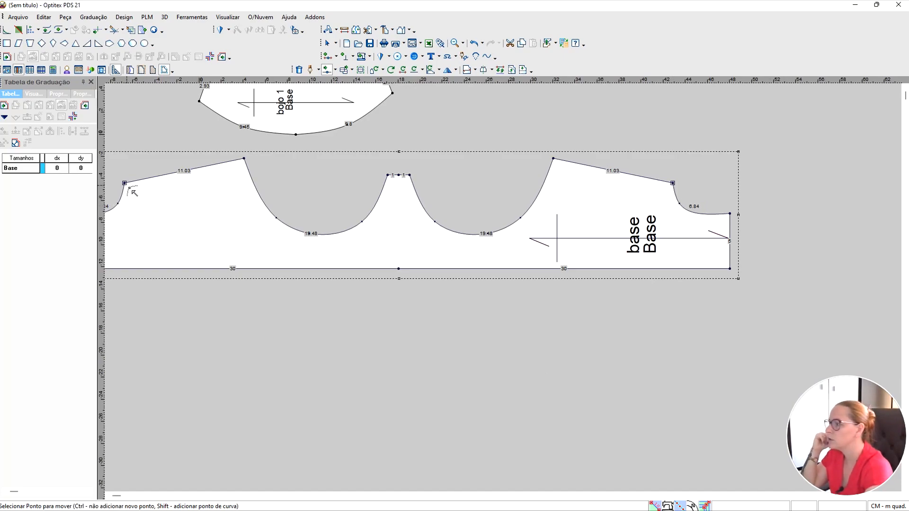
scroll(365, 311, down, 1)
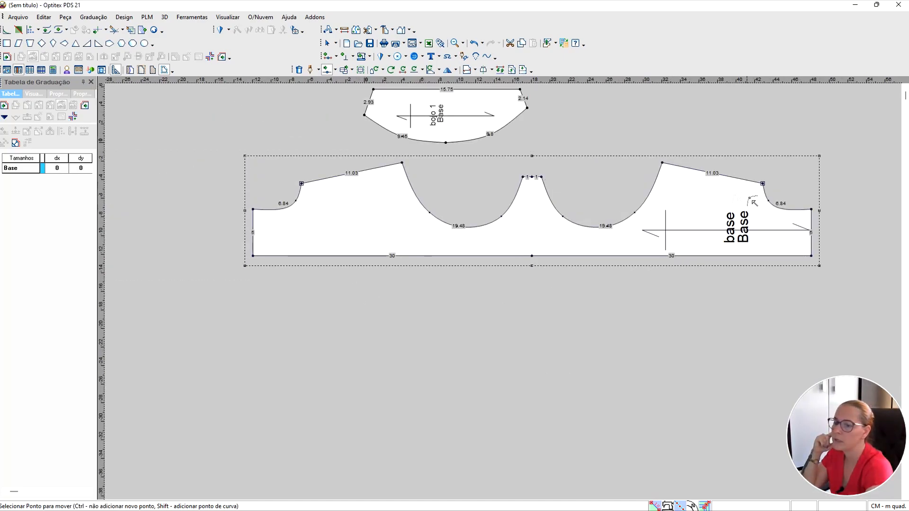
scroll(509, 294, up, 1)
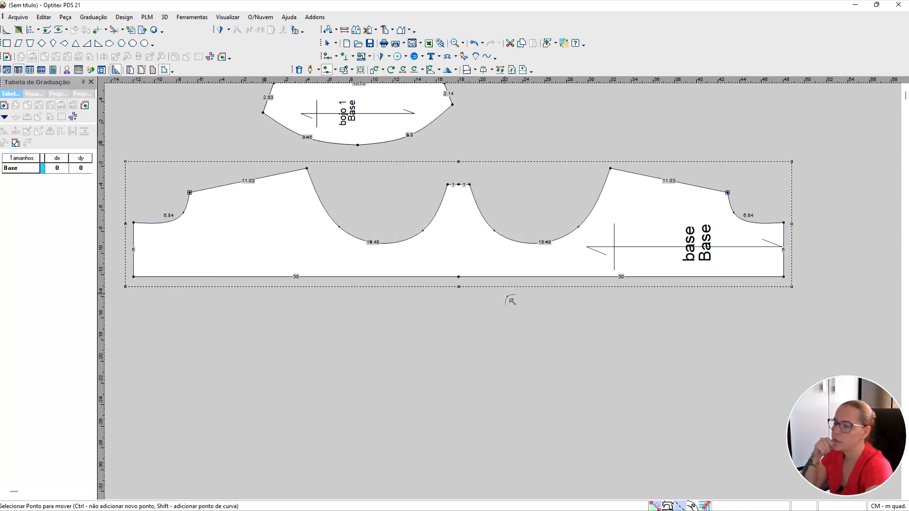
scroll(495, 189, down, 1)
scroll(525, 291, up, 1)
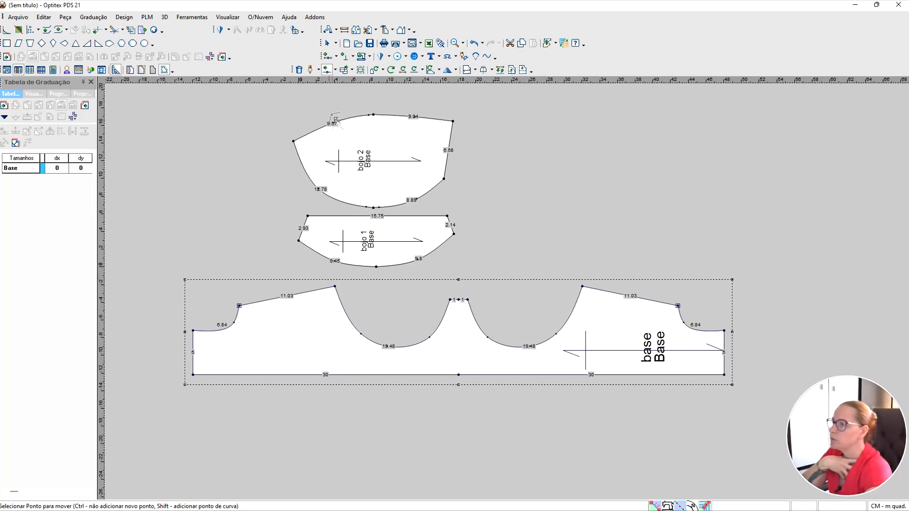
click(475, 70)
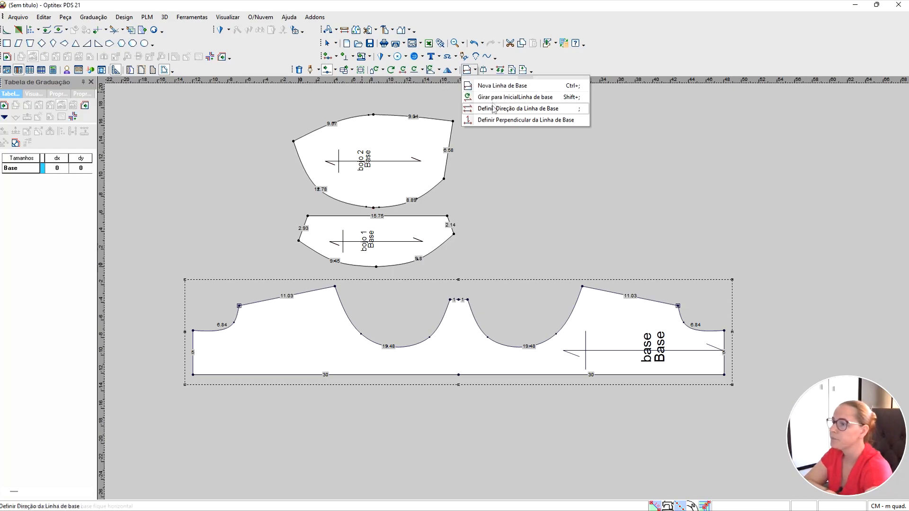
click(489, 108)
click(376, 137)
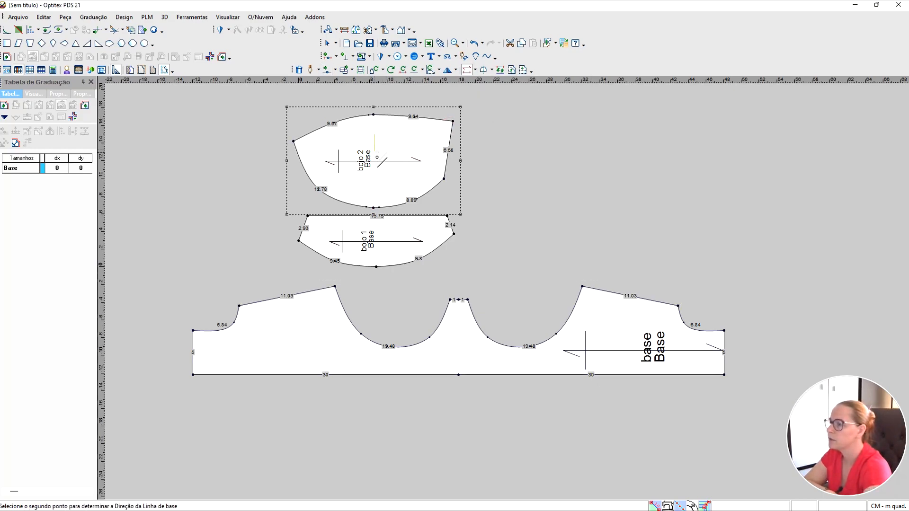
click(377, 174)
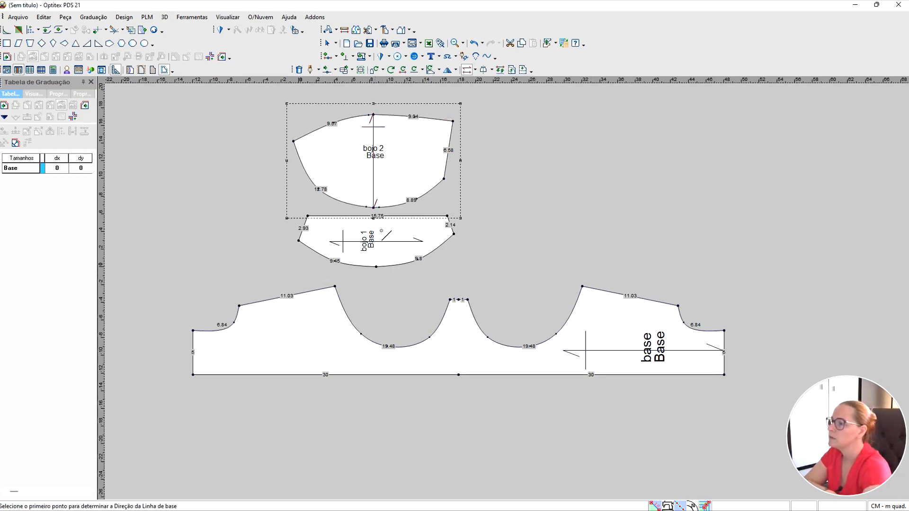
click(385, 250)
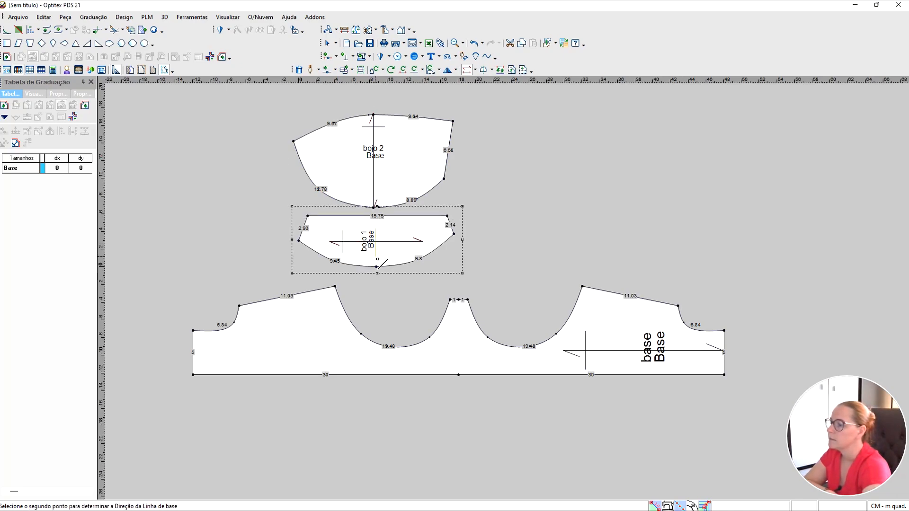
click(377, 260)
click(459, 321)
click(460, 356)
Create a new centred baseline on the base, bojo 2 and bojo 1 pieces, undoing the stray baseline tilt on bojo 1.
click(475, 70)
click(478, 83)
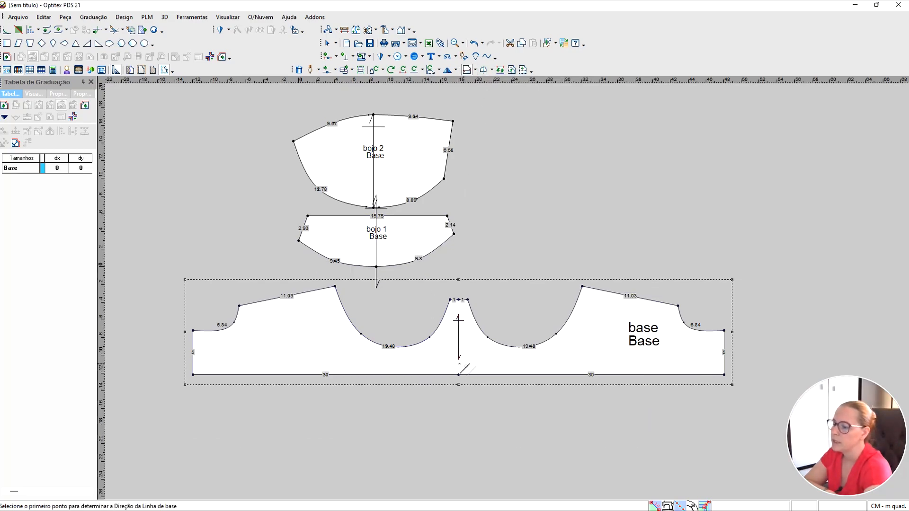
click(436, 118)
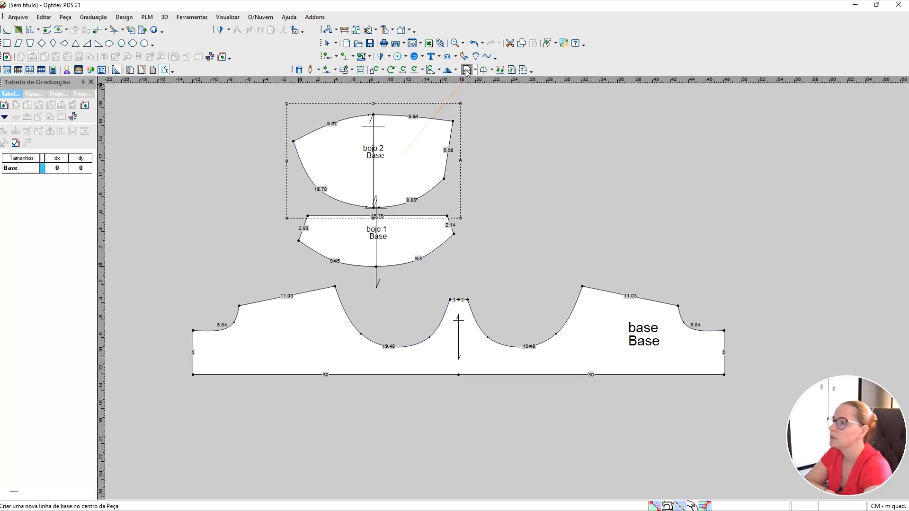
click(397, 252)
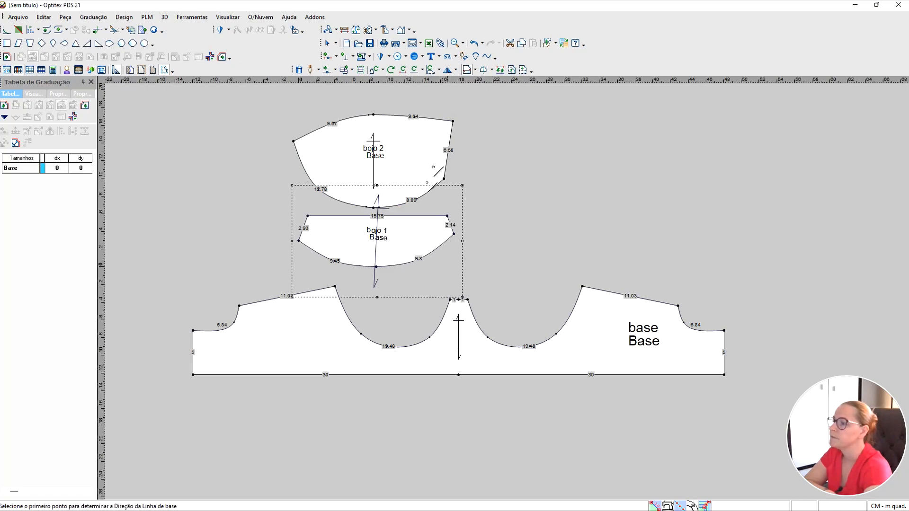
click(474, 43)
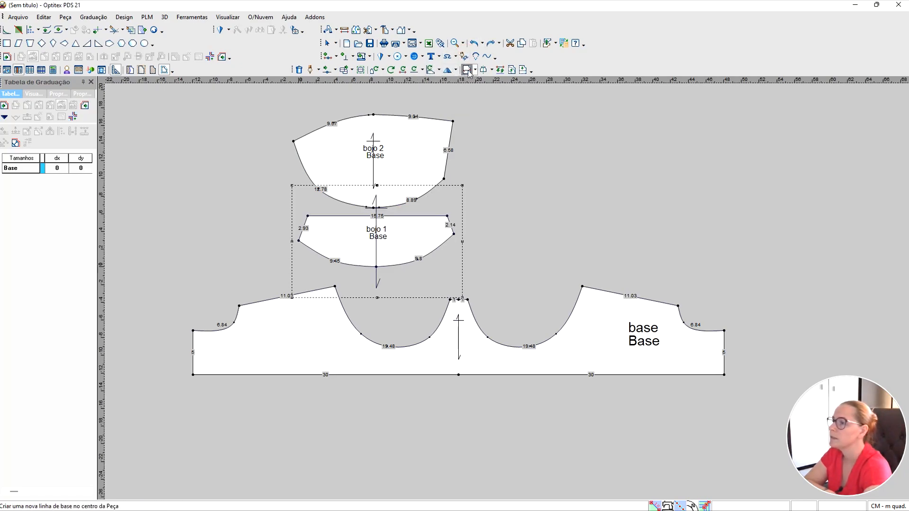
click(466, 71)
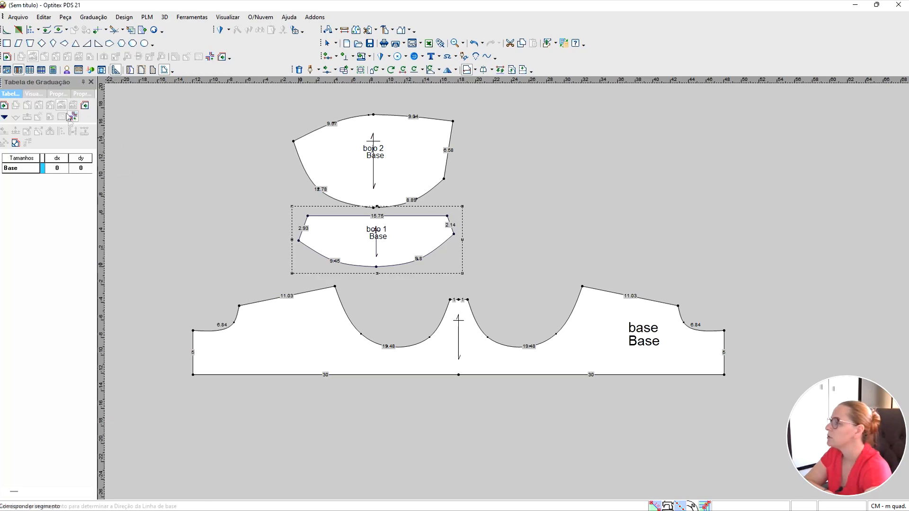
Show the piece properties of bojo 1 in a widened floating window and set the piece's code to 001.
click(57, 94)
double_click(79, 98)
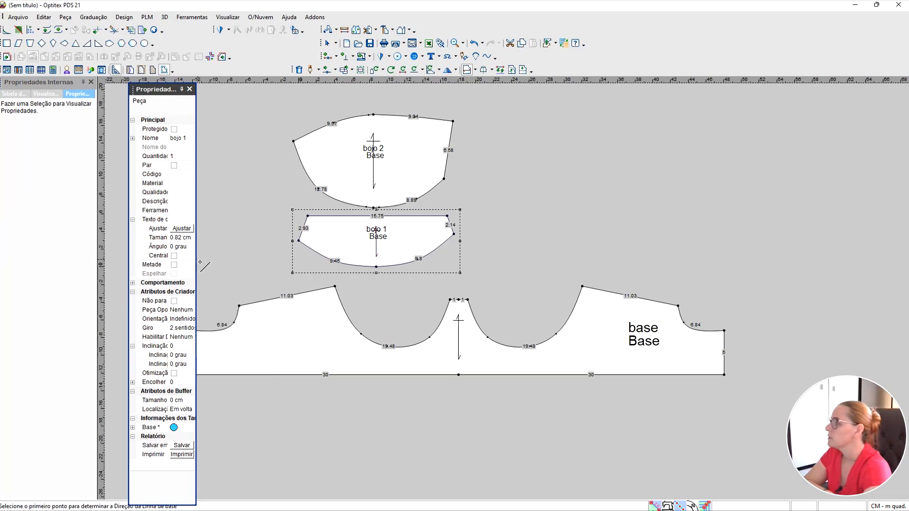
drag(202, 259, 261, 259)
drag(206, 88, 80, 58)
click(198, 156)
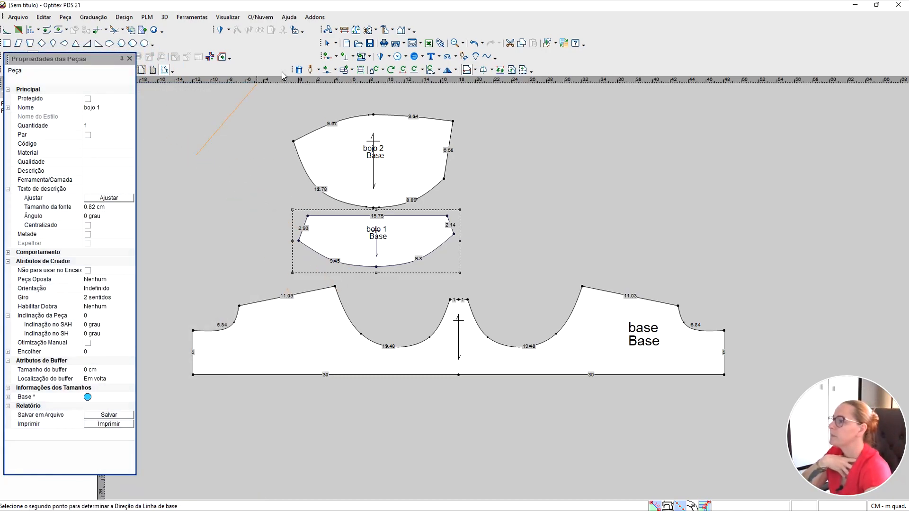
click(327, 43)
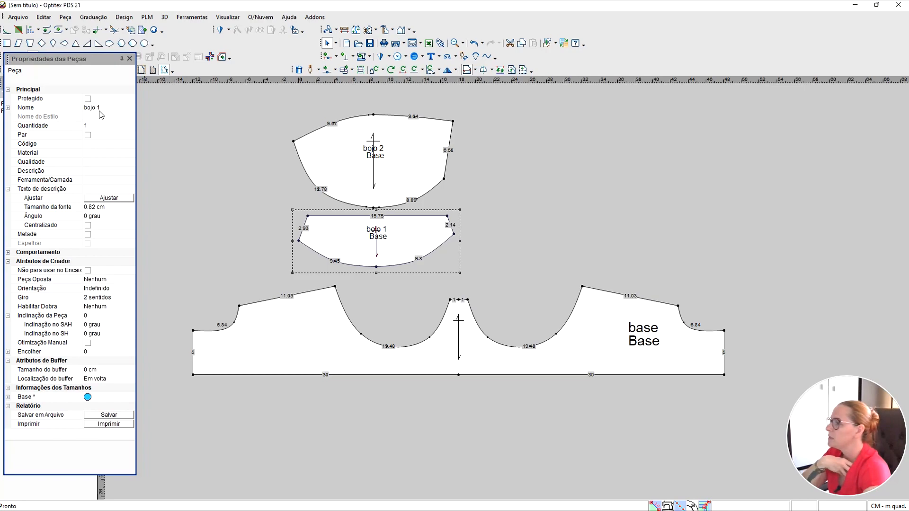
click(90, 154)
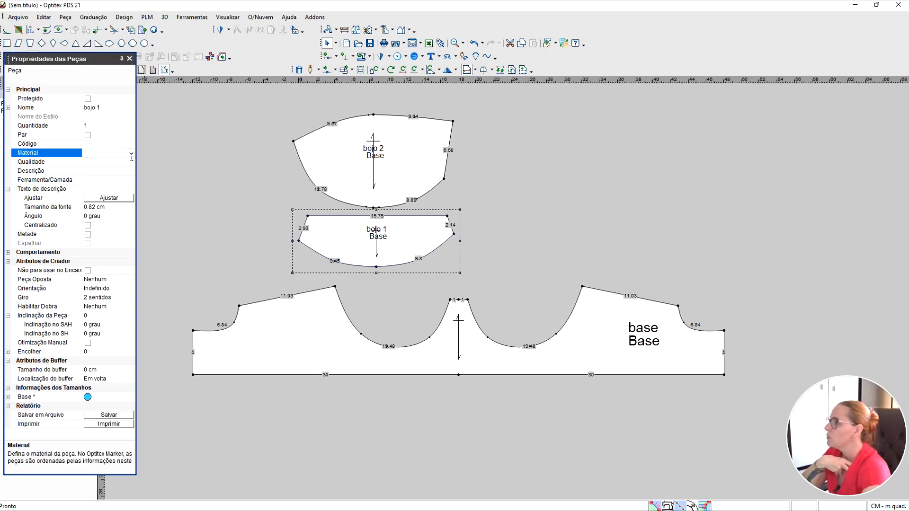
click(101, 144)
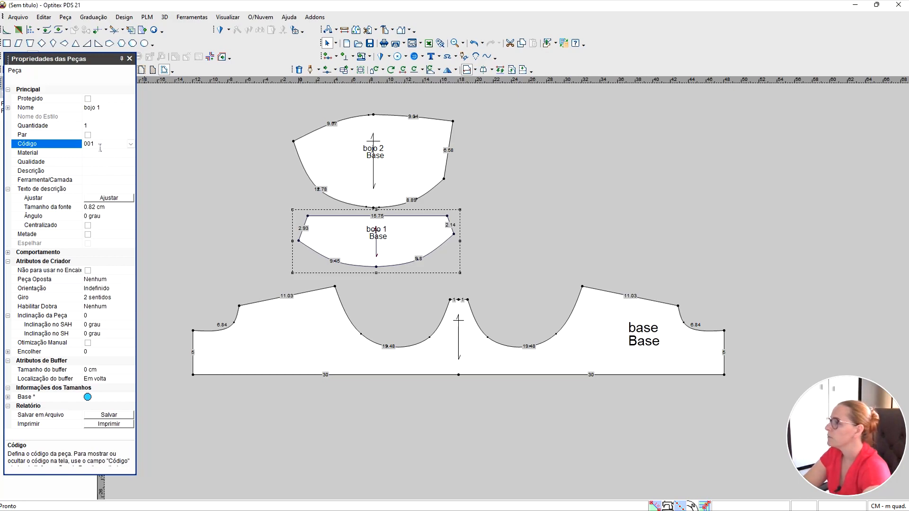
Mark bojo 1 as a pair, assign it the material renda, and enter 2x as its description.
click(89, 136)
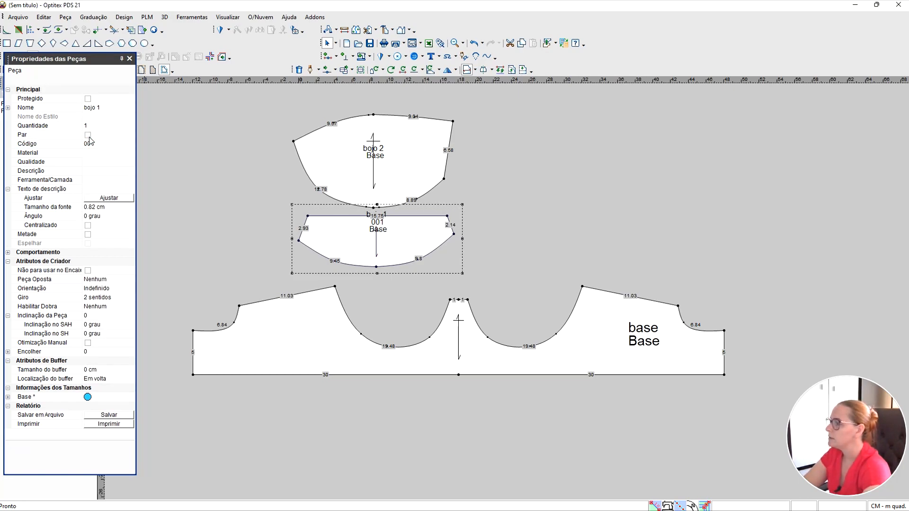
click(88, 136)
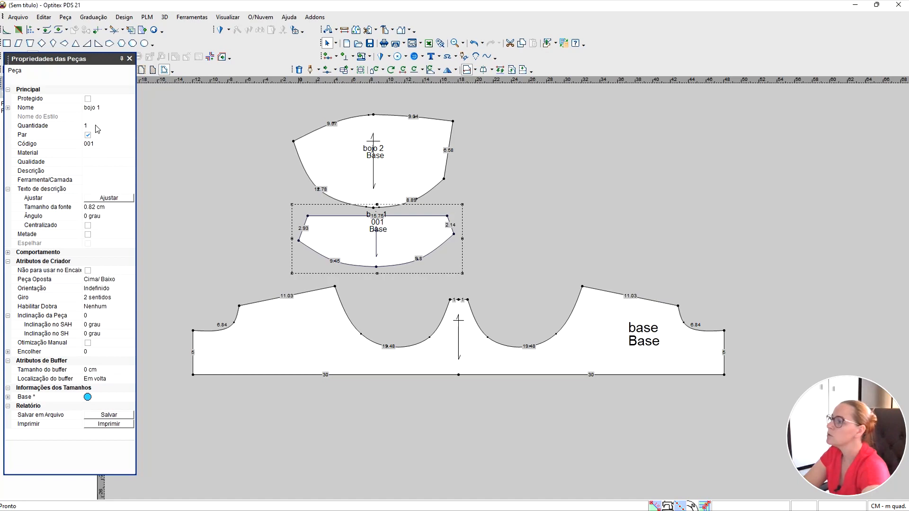
click(100, 153)
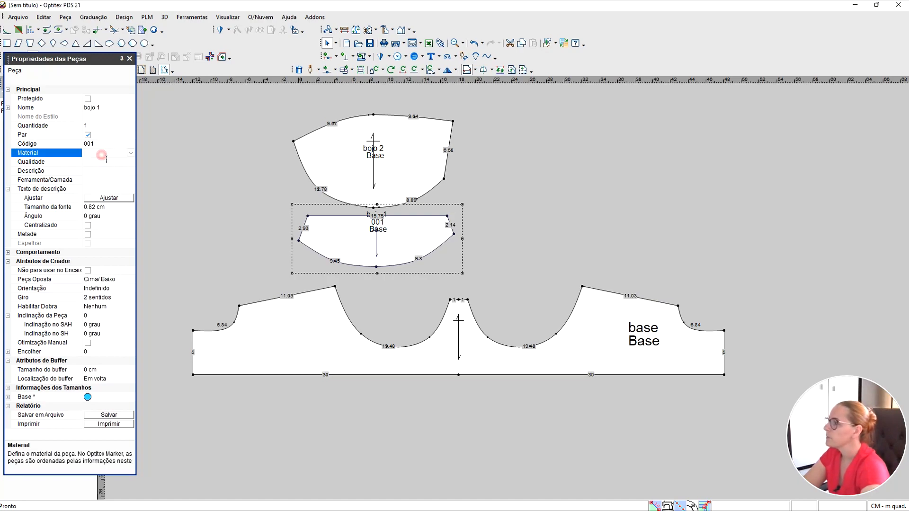
click(130, 153)
scroll(107, 194, down, 2)
scroll(85, 224, down, 3)
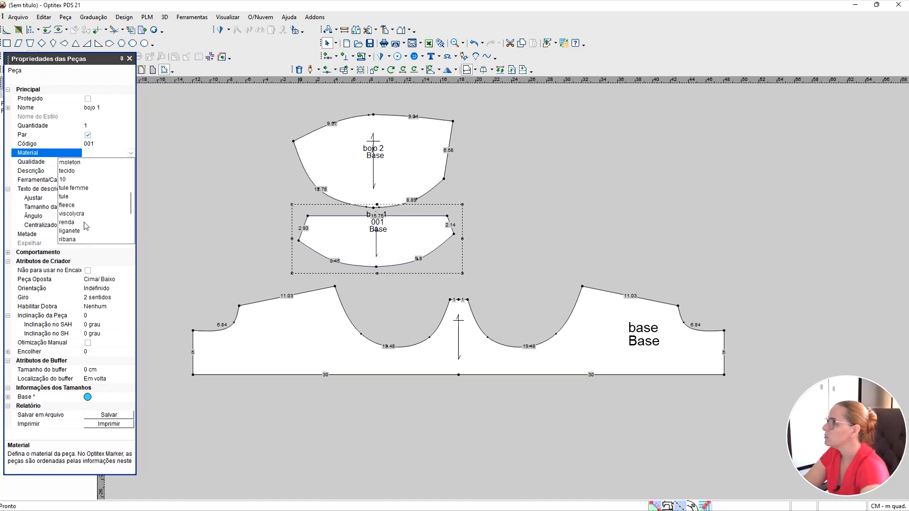
click(67, 197)
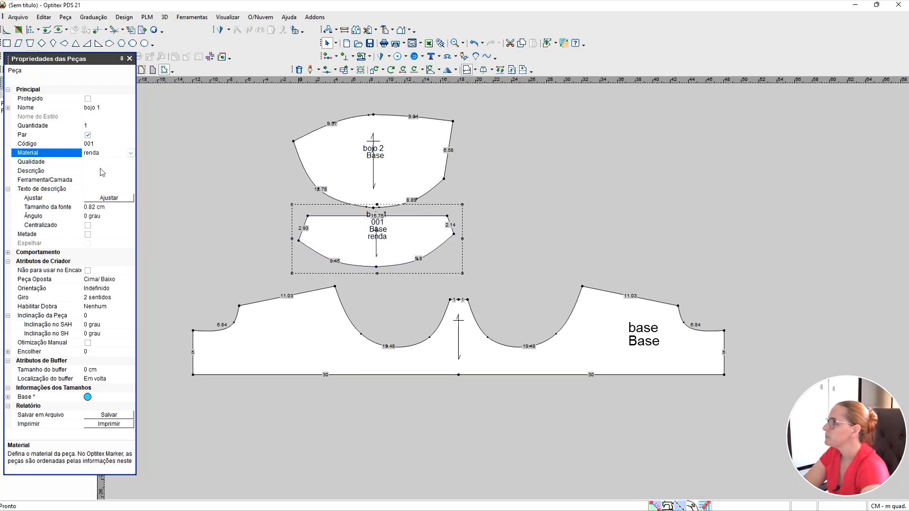
click(101, 171)
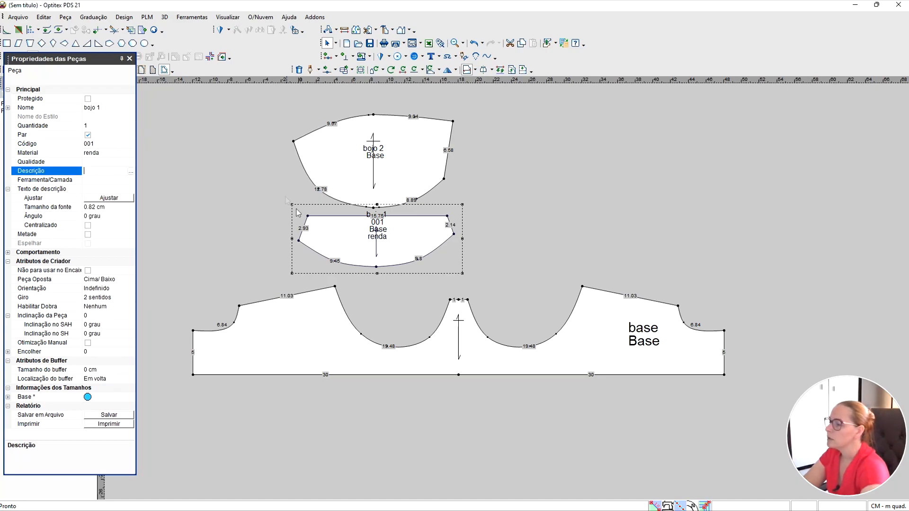
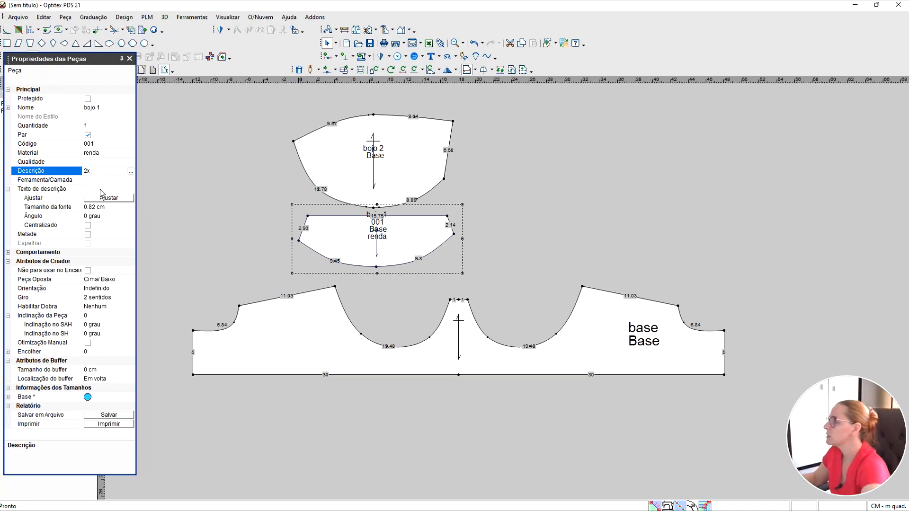
Centre the description text on bojo 1 and set its angle to 90 degrees.
click(88, 226)
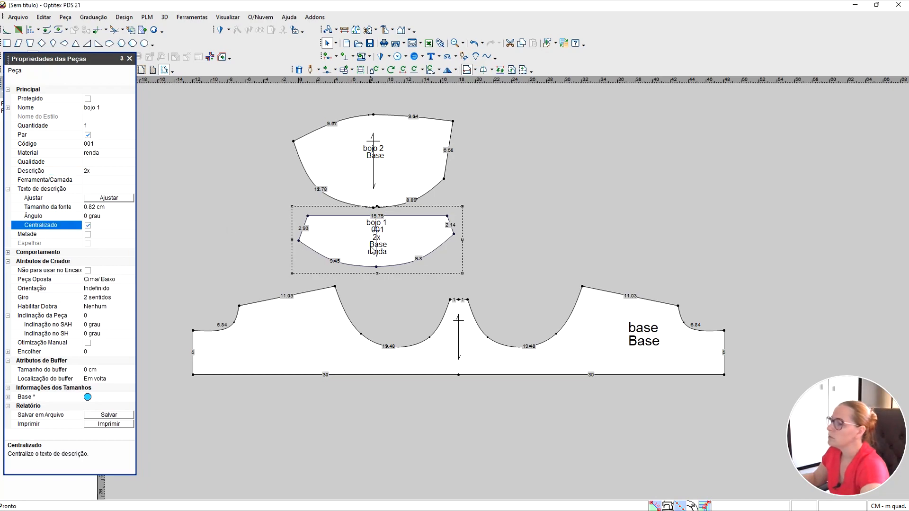
click(118, 219)
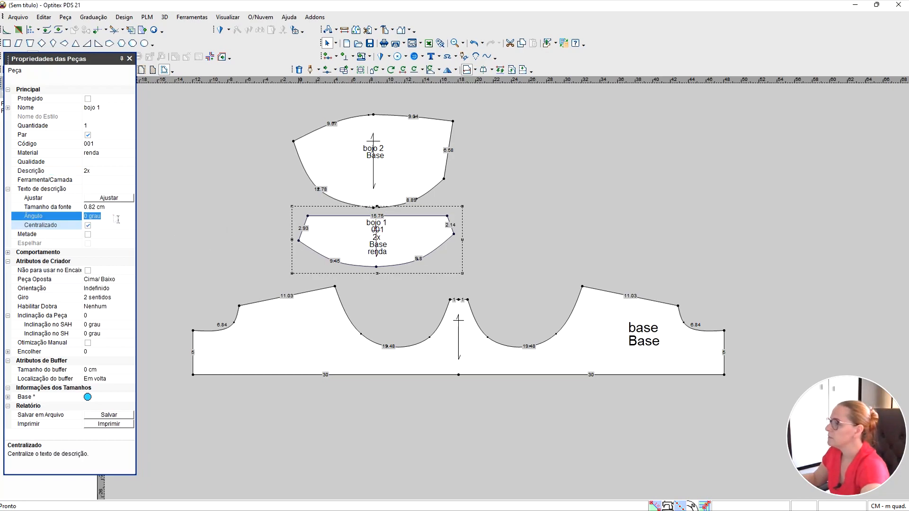
text(90)
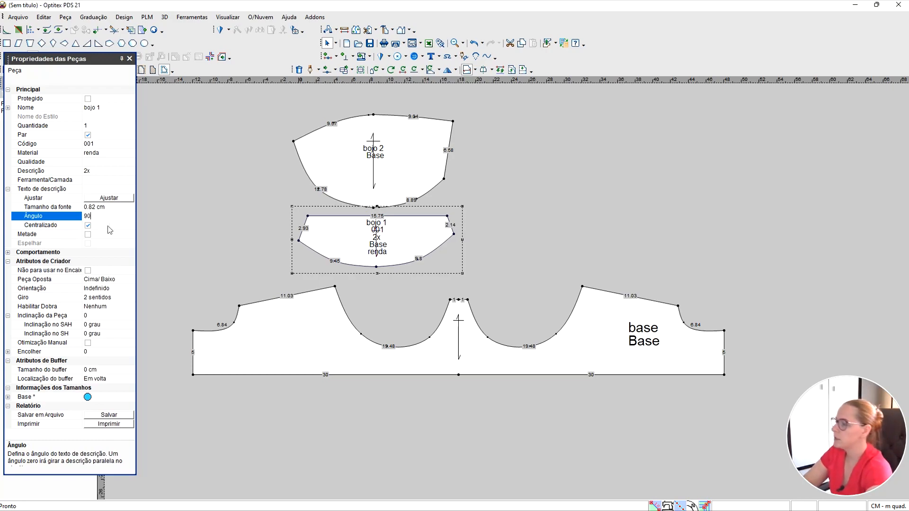
click(109, 232)
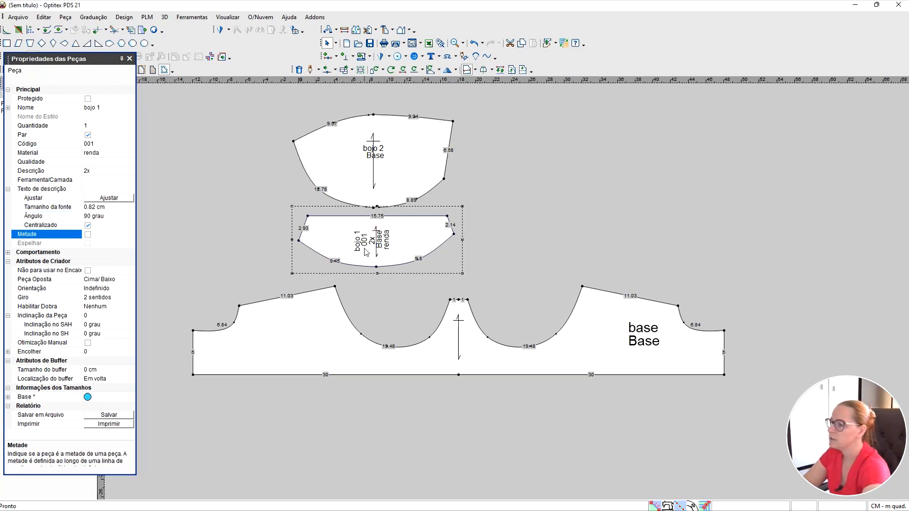
Set the font size of bojo 1's description text to 0.5 cm and check the label up close.
click(117, 209)
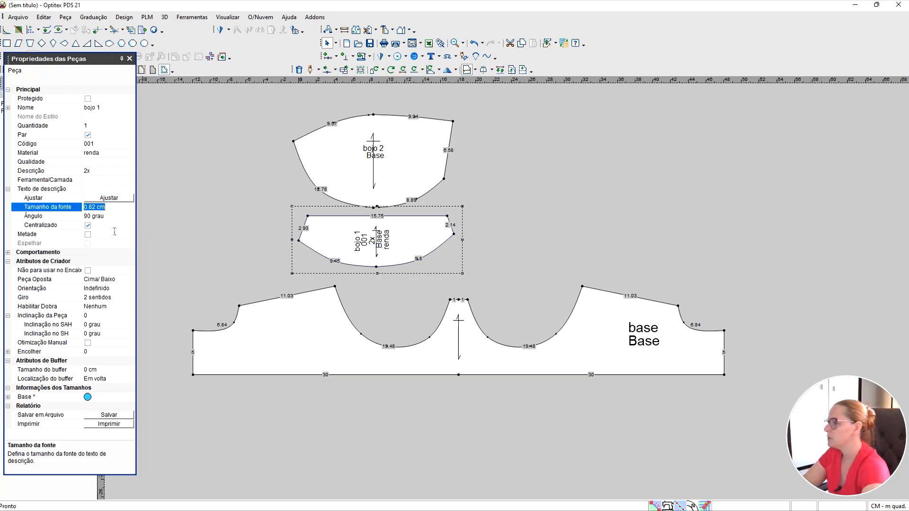
text(0)
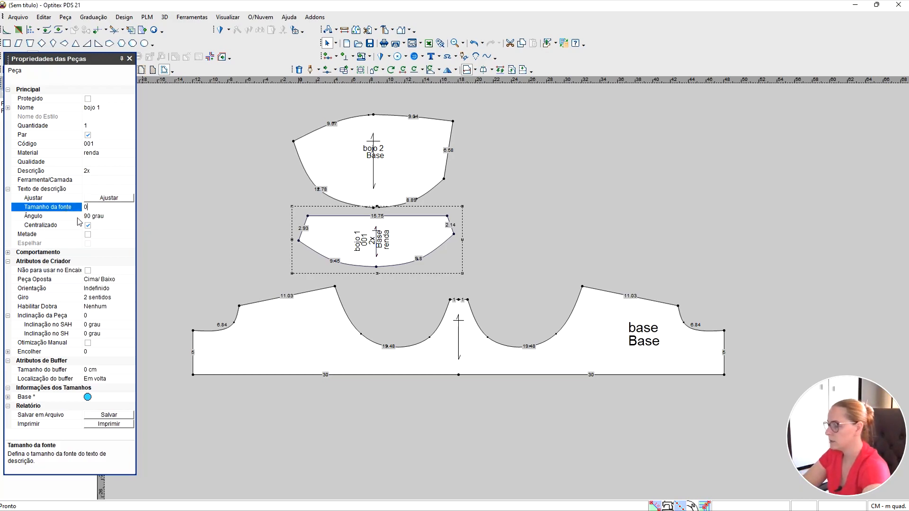
text(.5)
click(102, 226)
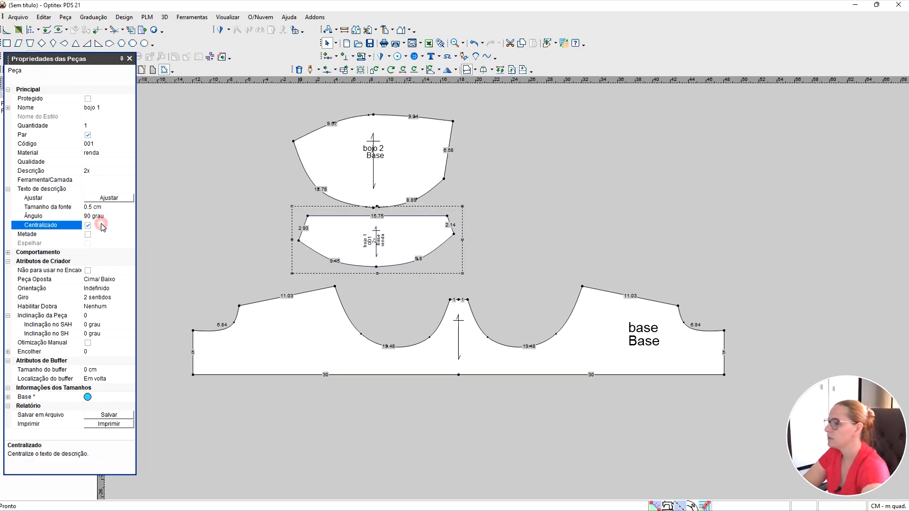
scroll(507, 293, up, 3)
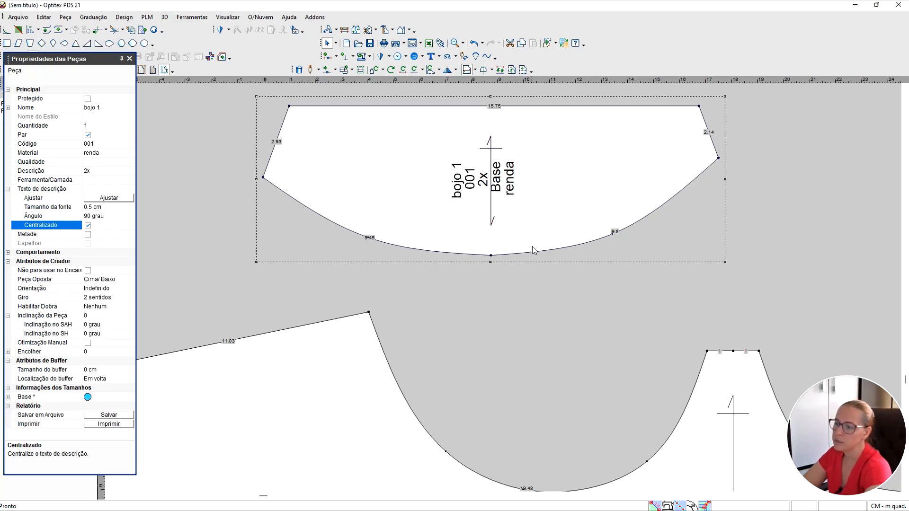
scroll(503, 287, down, 3)
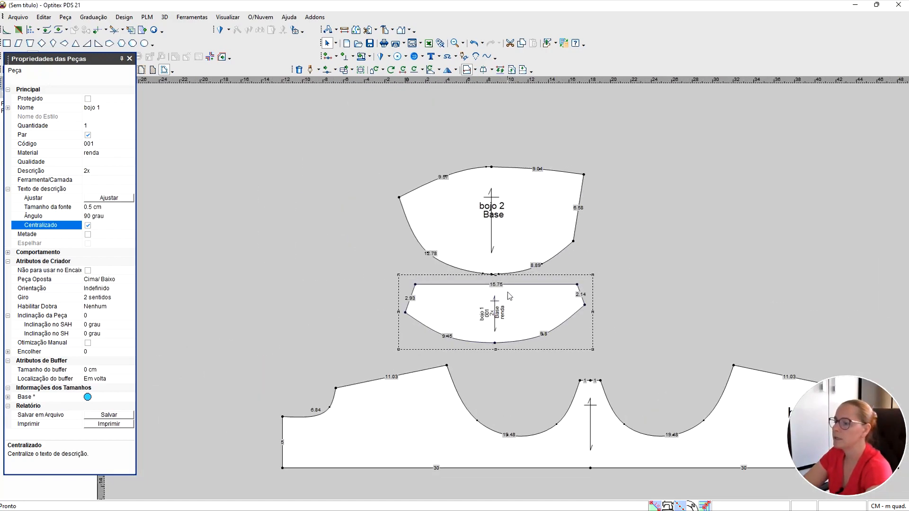
Fill in bojo 2's properties as a pair with code 001, material tecido and description 2x.
click(524, 229)
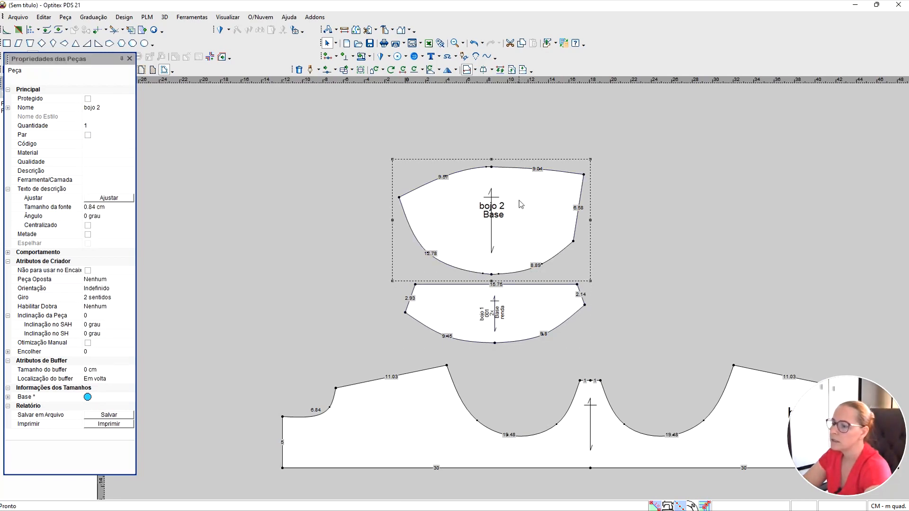
click(88, 134)
click(93, 147)
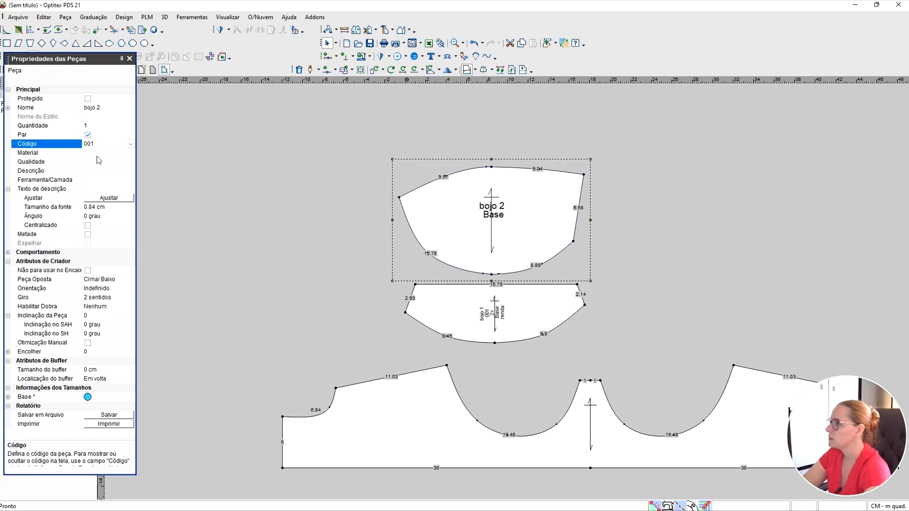
click(118, 154)
click(130, 153)
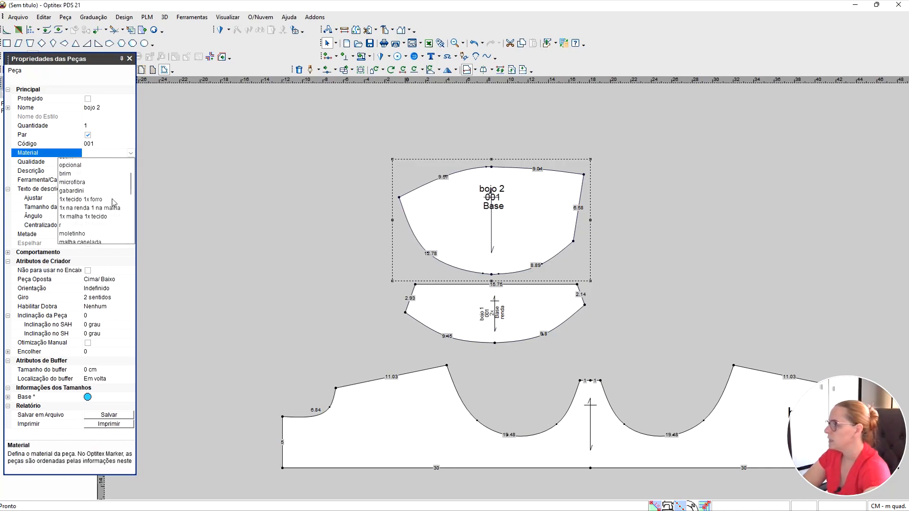
scroll(113, 202, down, 2)
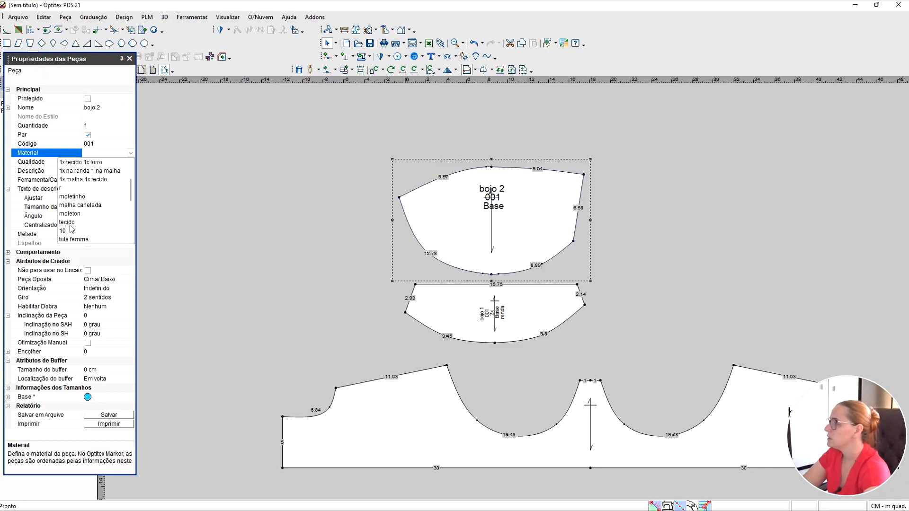
click(70, 223)
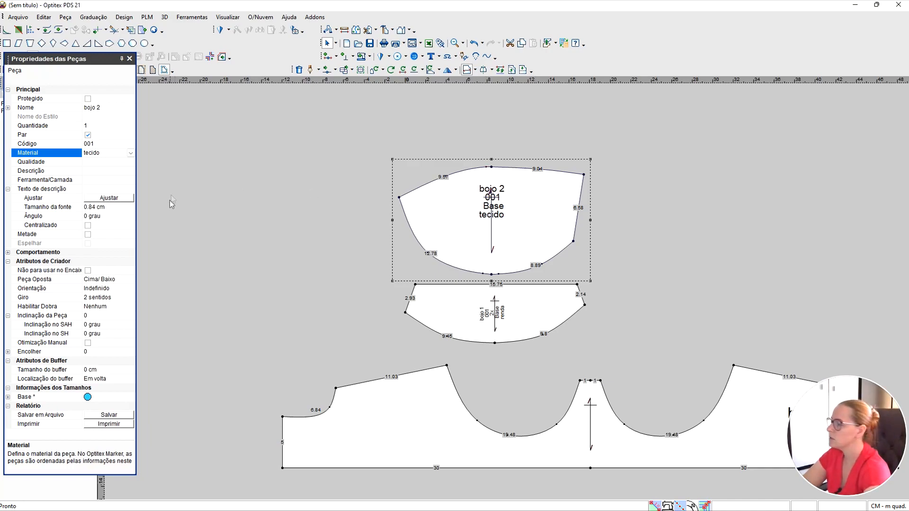
click(105, 174)
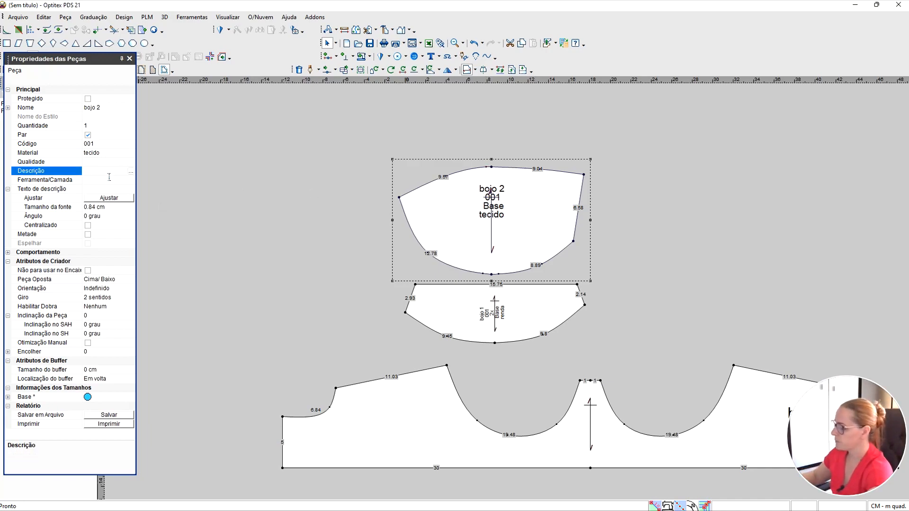
Centre the description text on bojo 2 and set its angle to 90 degrees.
click(87, 226)
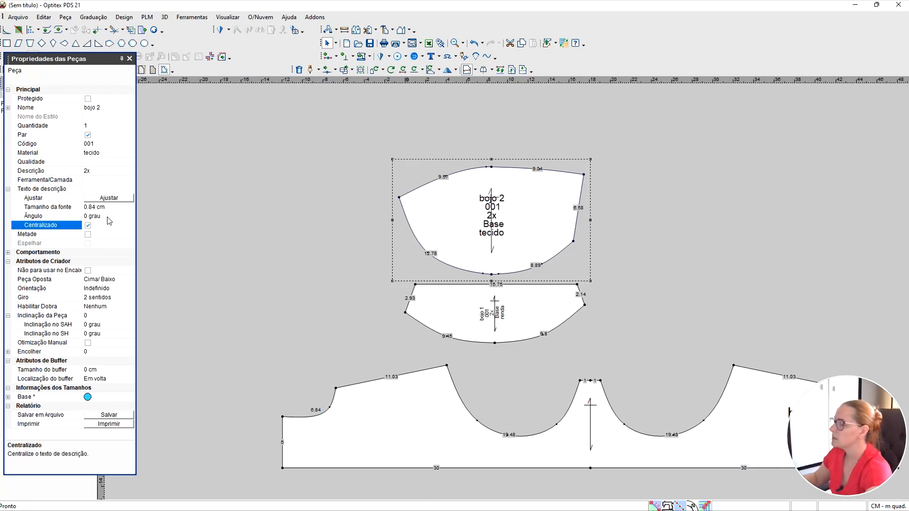
click(110, 217)
text(90)
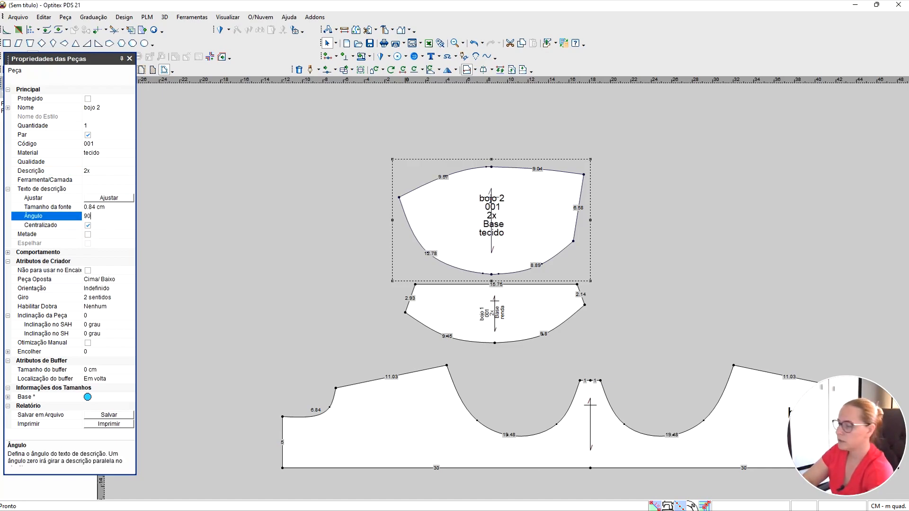
click(110, 226)
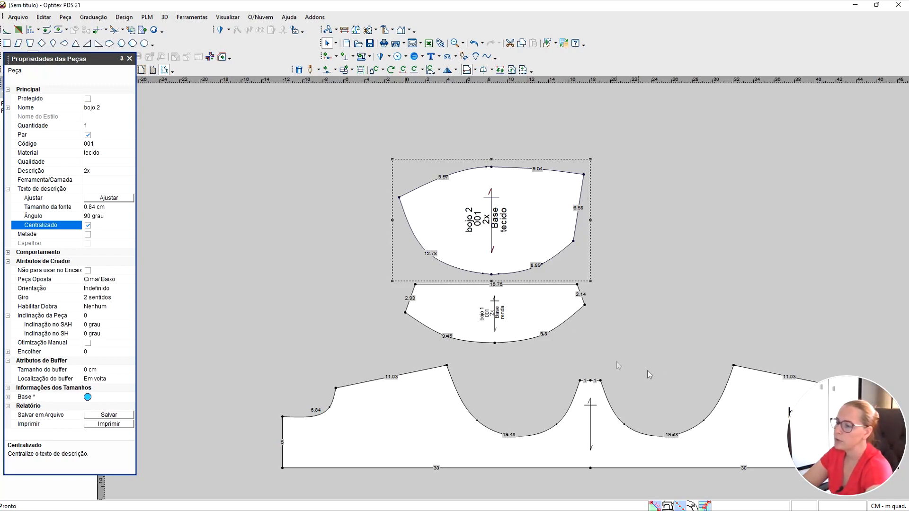
Assign the material tecido to the base piece and enter 1x as its description.
scroll(647, 370, up, 2)
scroll(527, 299, down, 1)
scroll(535, 302, down, 1)
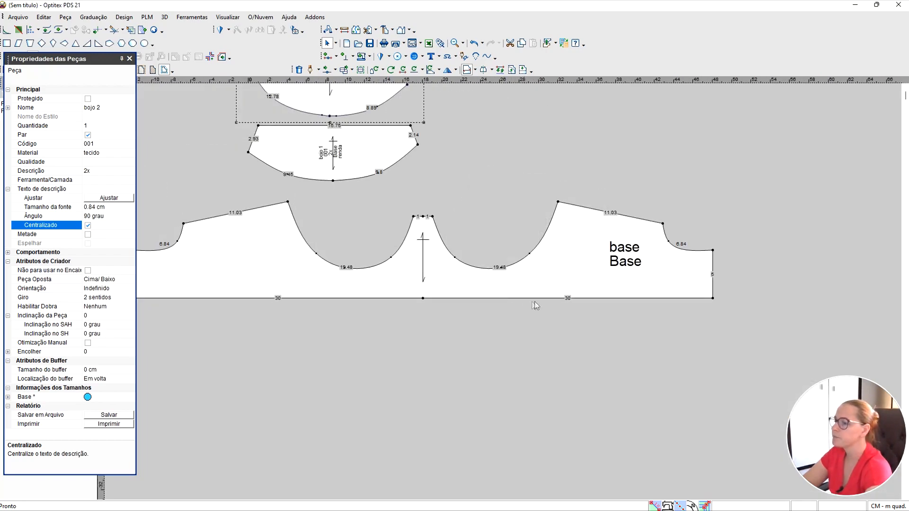
click(550, 279)
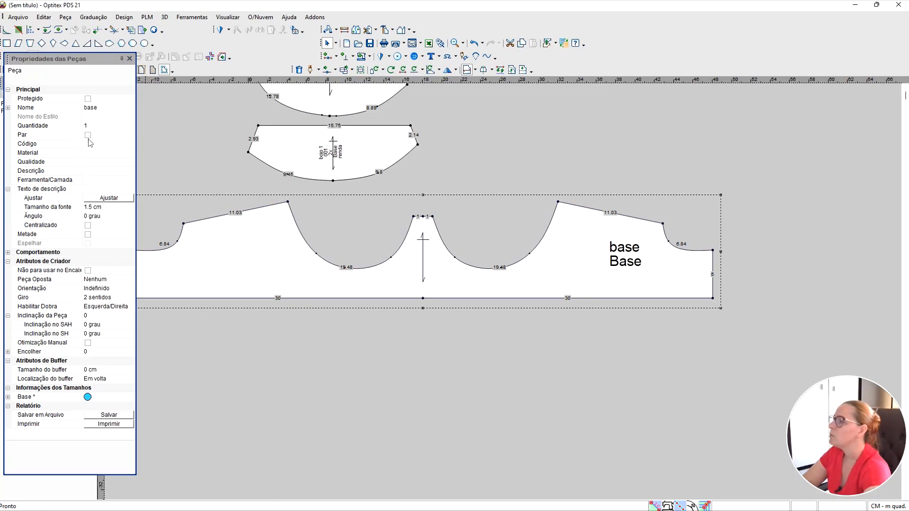
click(89, 154)
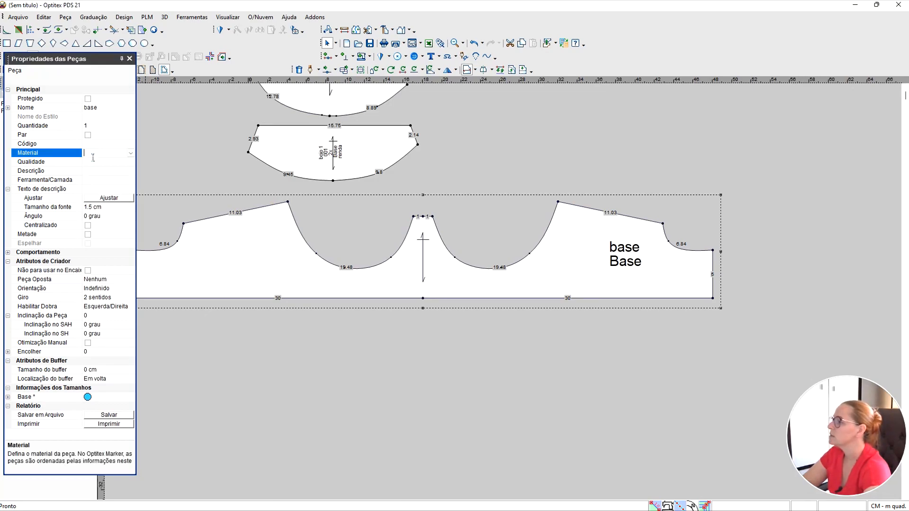
click(131, 154)
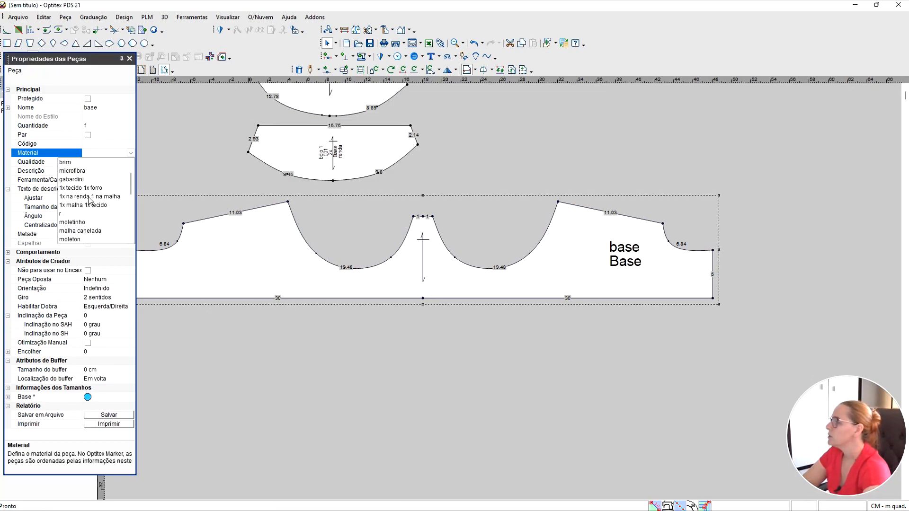
click(82, 222)
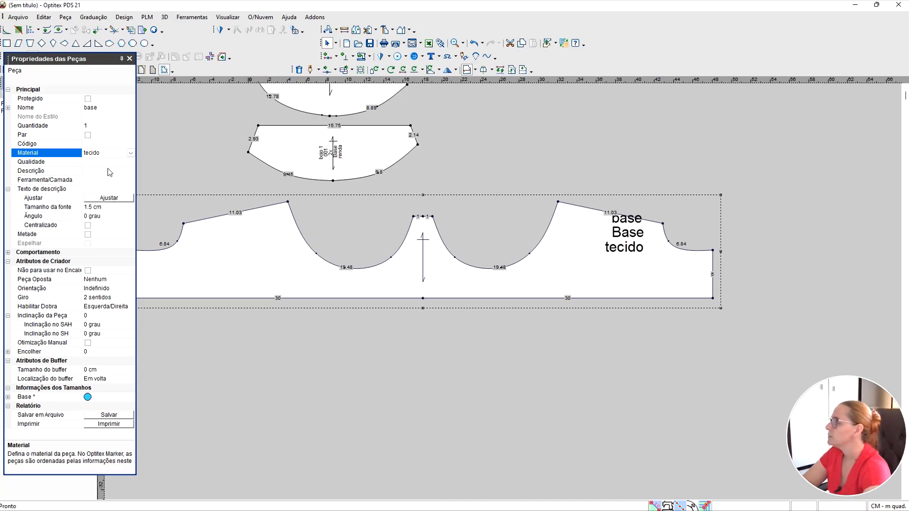
click(112, 172)
text(1)
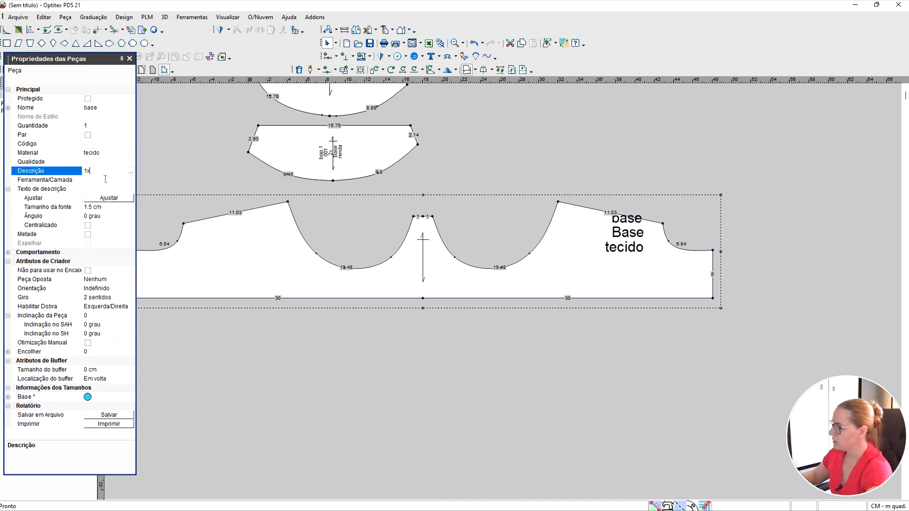
text(x)
Adjust the base's description text to fit the piece and turn on centring for it.
click(94, 228)
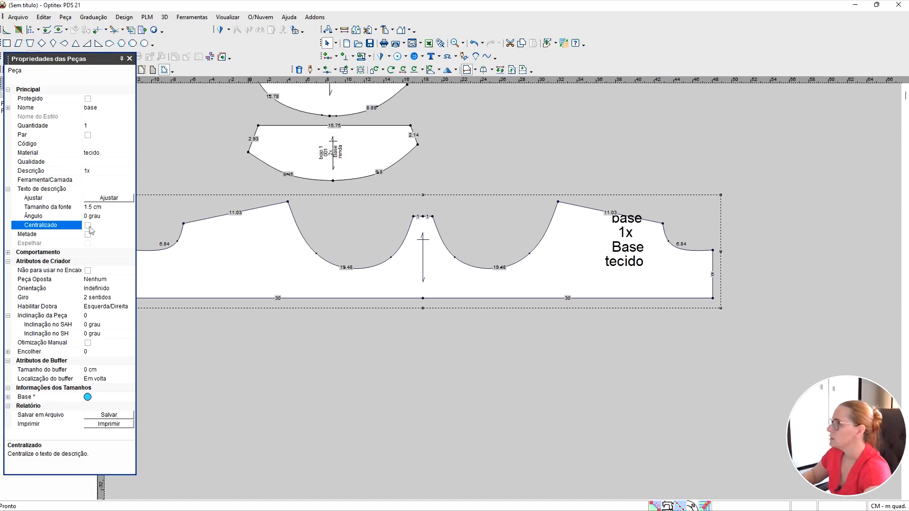
click(88, 226)
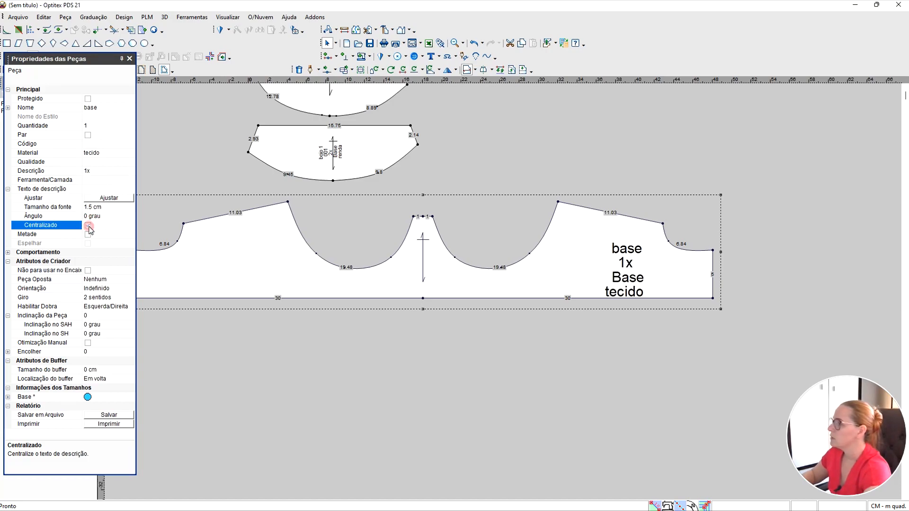
click(114, 201)
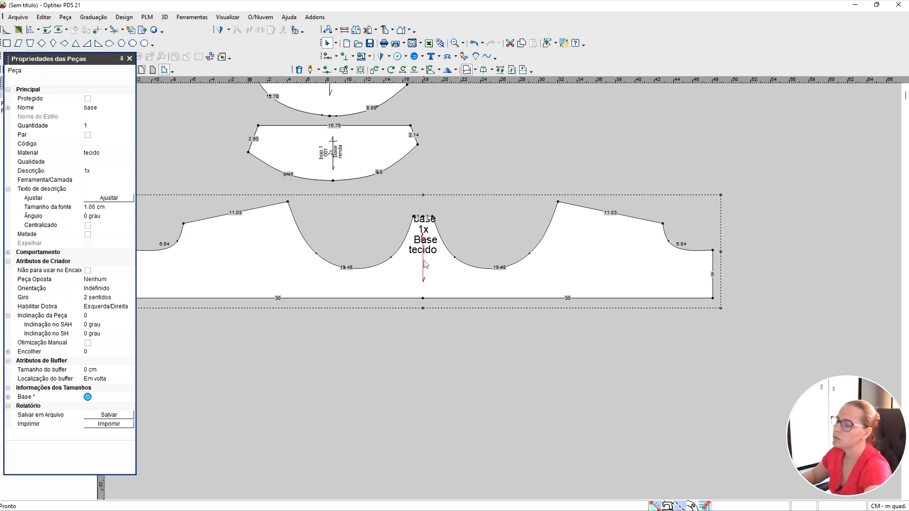
click(88, 226)
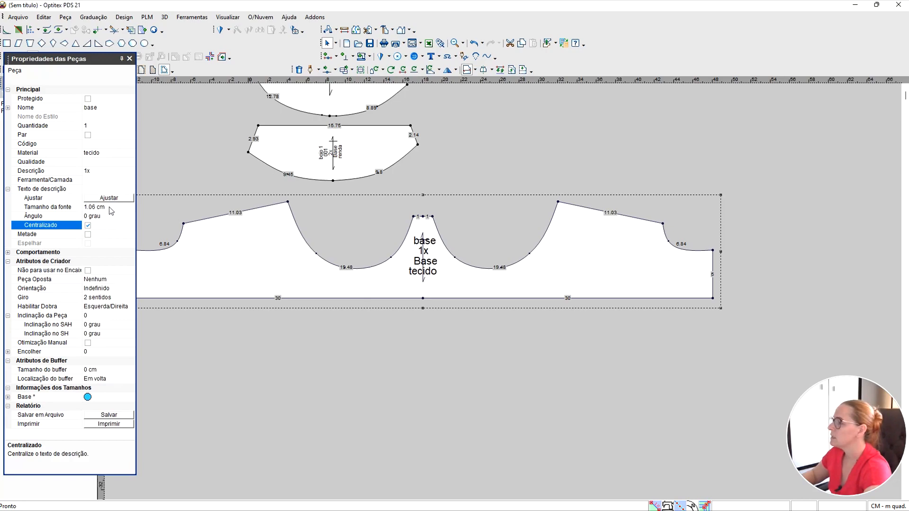
Set the base's description text to a 0.5 cm font at a 90-degree angle and close the piece properties.
click(109, 207)
text(0.5)
click(112, 224)
click(112, 217)
text(90)
click(107, 226)
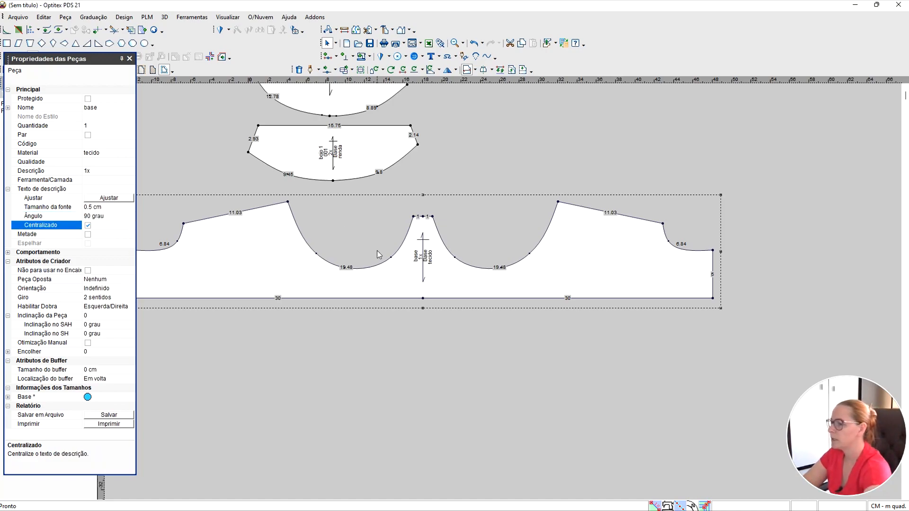
scroll(434, 305, down, 3)
scroll(558, 198, up, 1)
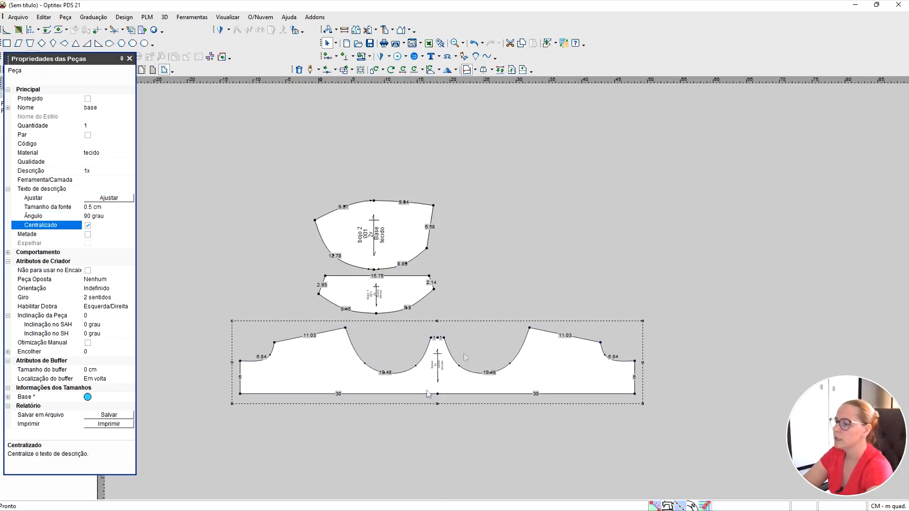
click(129, 58)
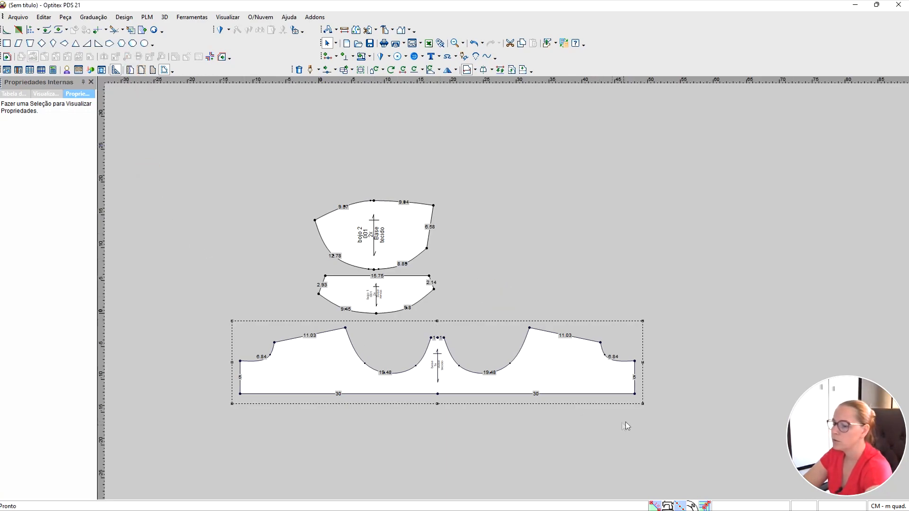
Hide the segment lengths and the curve points on all pieces and show the grading table.
click(655, 506)
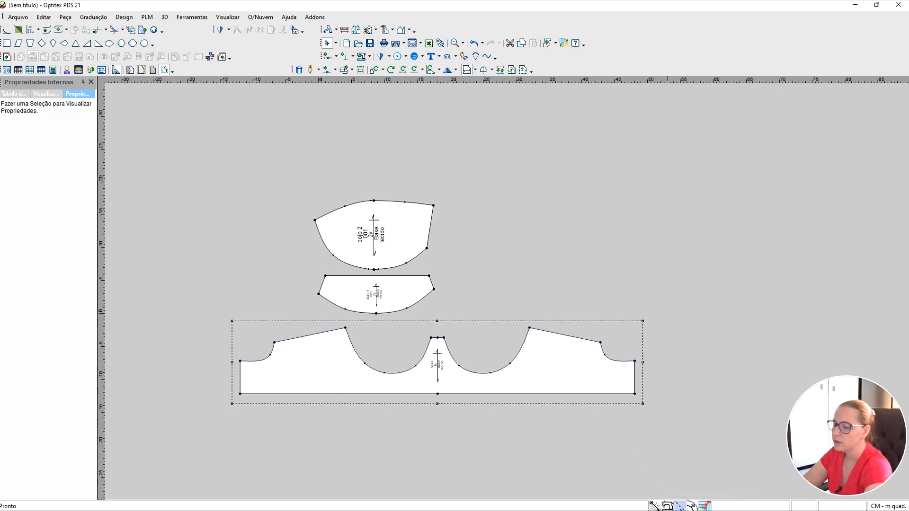
click(680, 505)
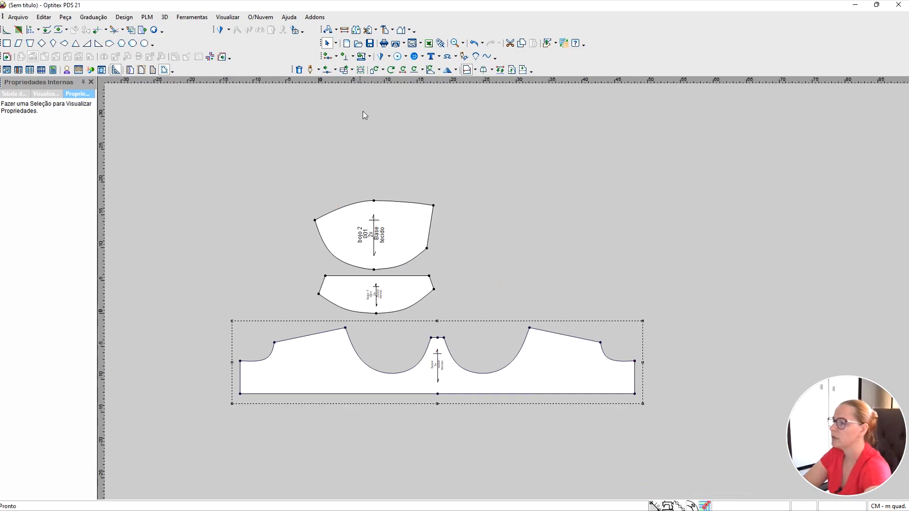
click(15, 94)
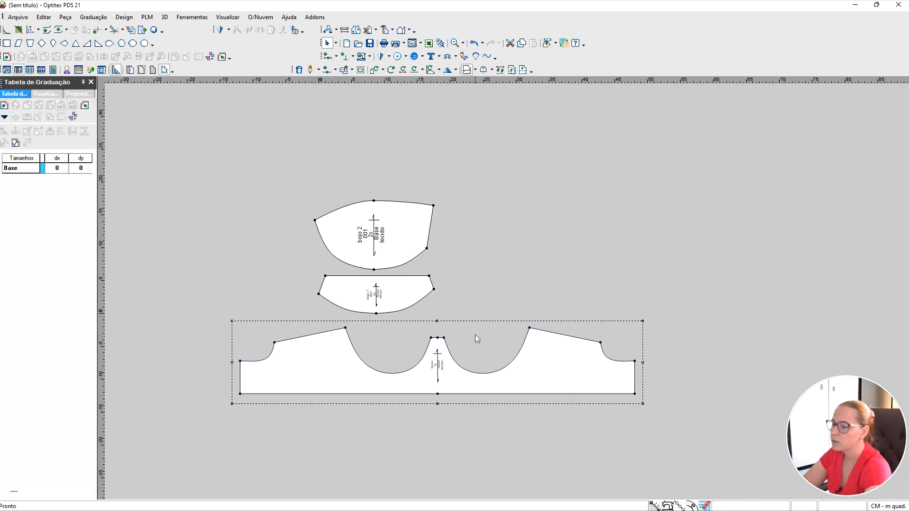
Open the size table and insert three new sizes before the existing one.
click(103, 19)
click(109, 32)
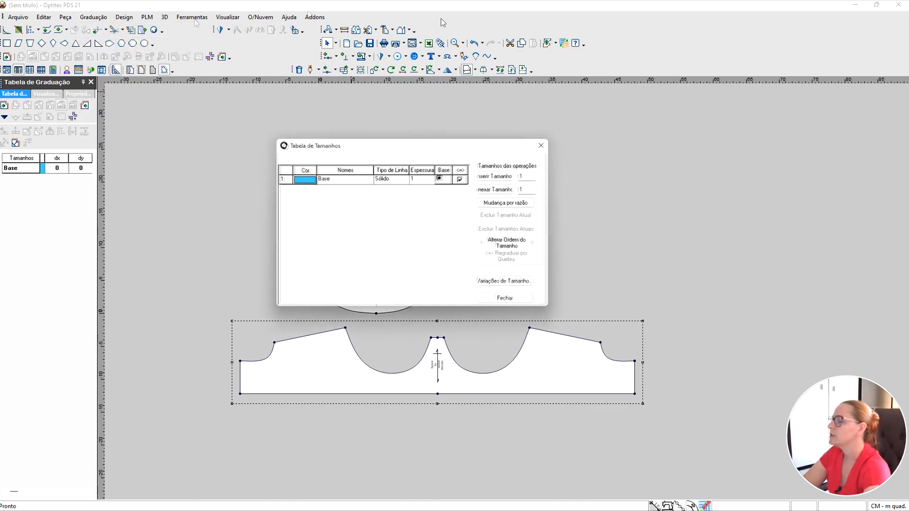
click(488, 178)
click(488, 179)
click(488, 179)
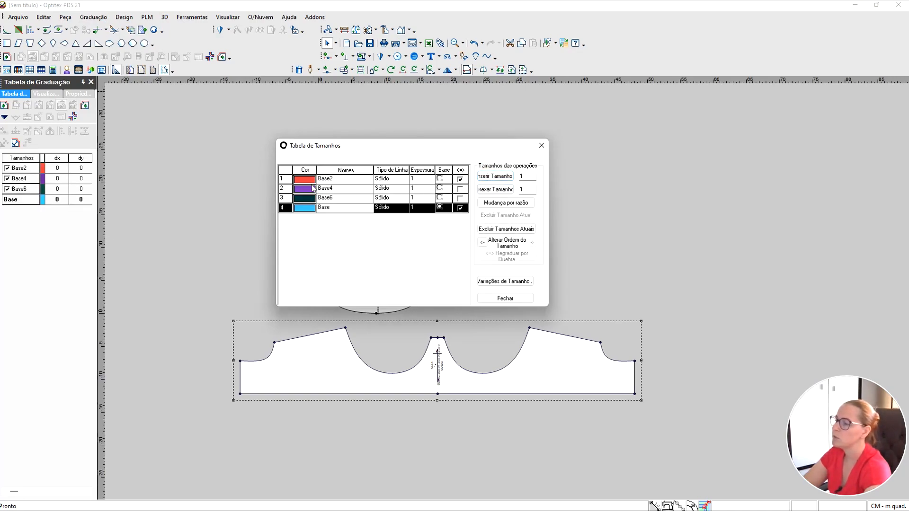
Name the four sizes p, m, g and gg, and make p the base size.
click(336, 180)
text(p)
click(339, 188)
text(m)
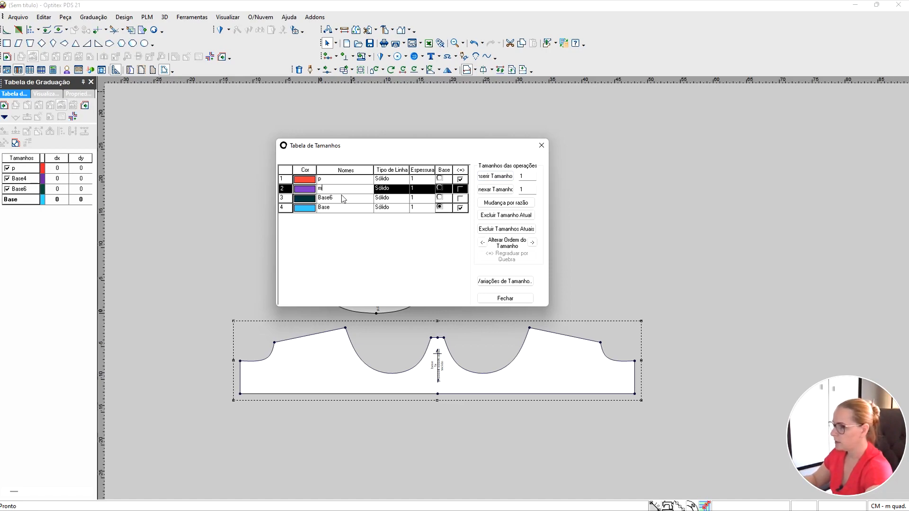
click(343, 198)
text(g)
click(342, 208)
text(gg)
click(337, 181)
click(440, 179)
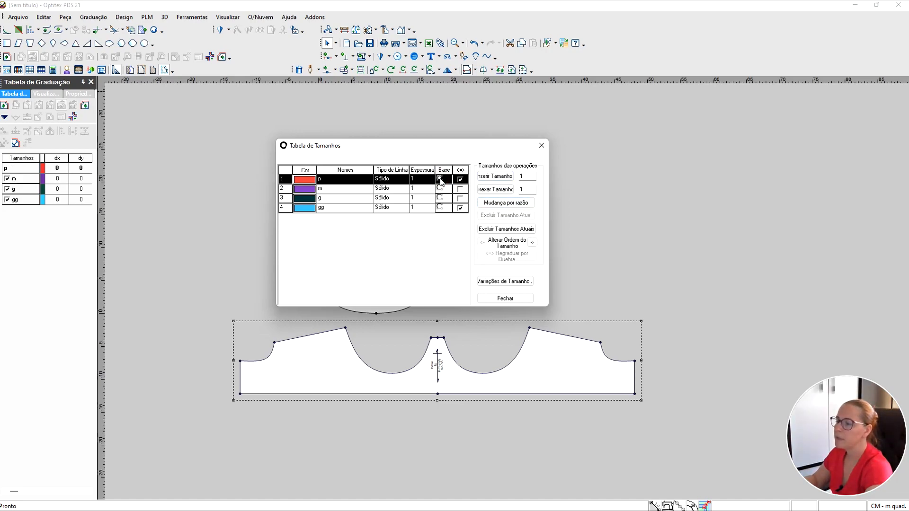
click(505, 299)
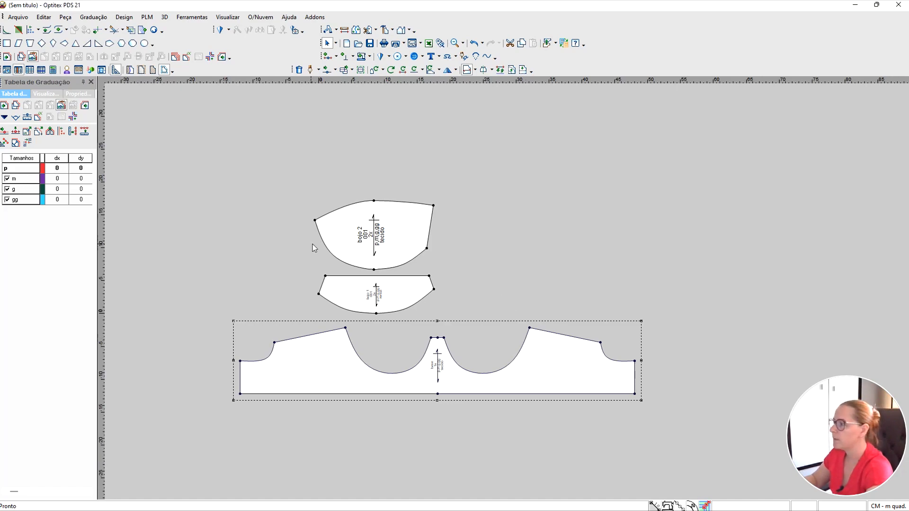
Grade bojo 2's upper right corner with dx 0.5 for sizes m, g and gg.
click(433, 206)
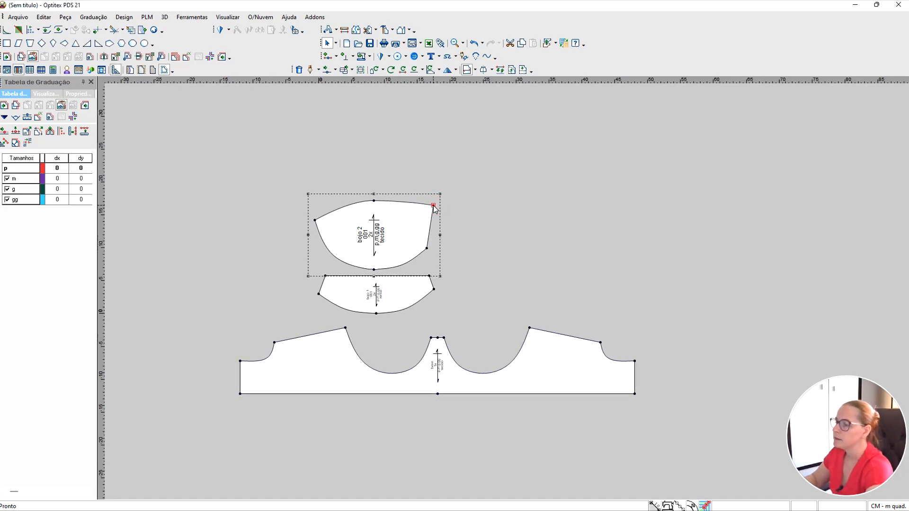
click(65, 178)
text(0.5)
key(Return)
text(0.5)
key(Return)
text(0.5)
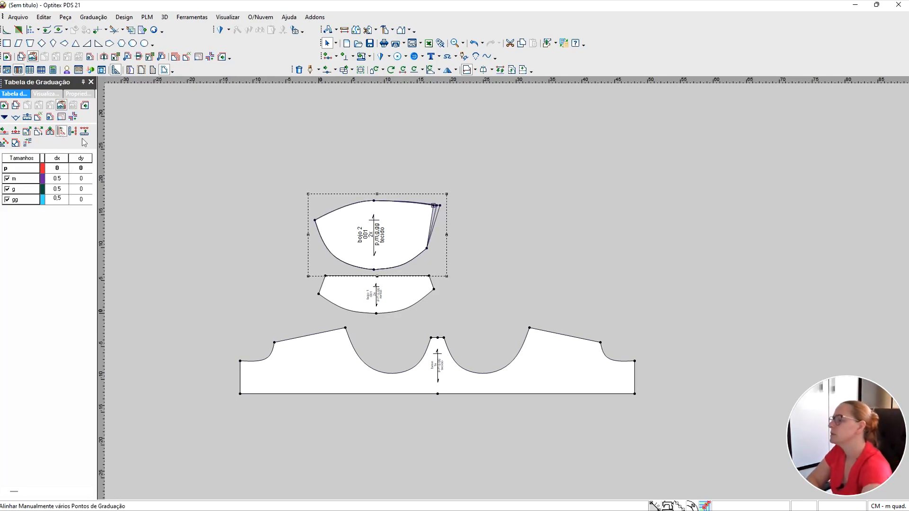
key(Return)
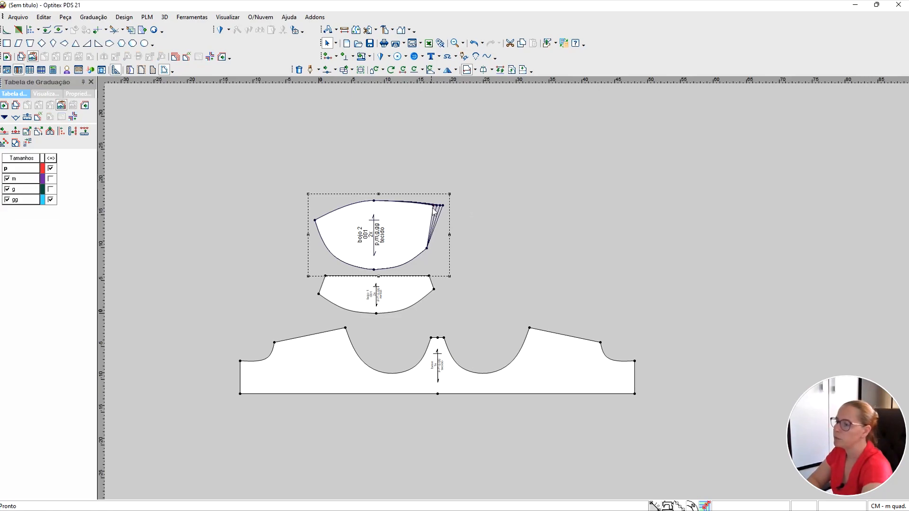
Copy that corner's grading to bojo 2's lower right corner with dx 0.5 and to its left corner with dx -0.5.
click(434, 206)
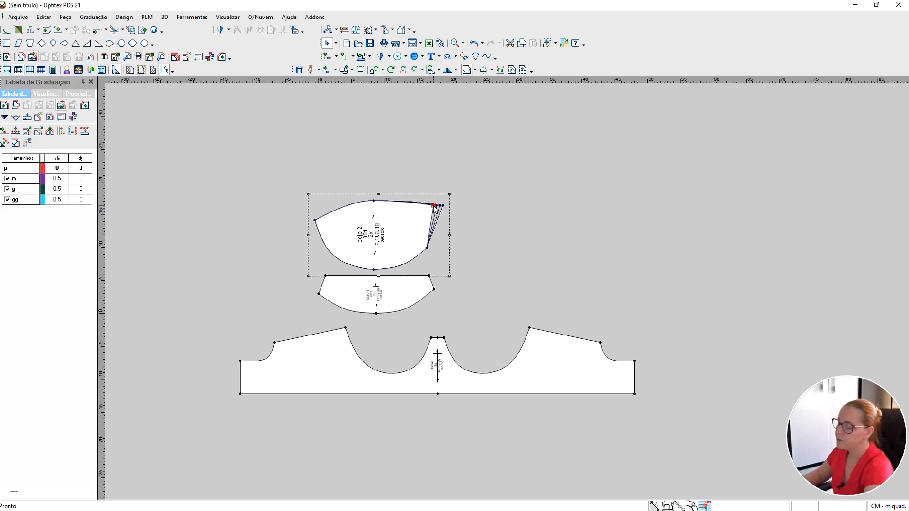
click(427, 248)
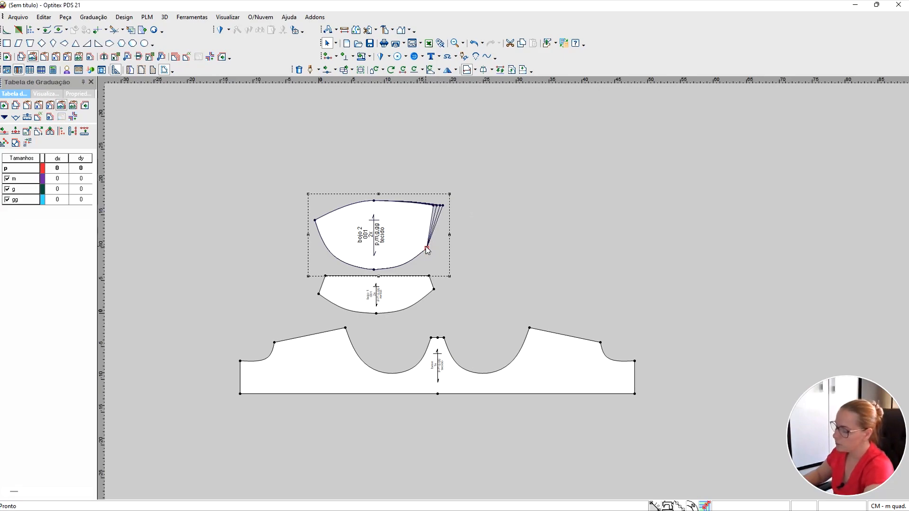
key(ctrl+v)
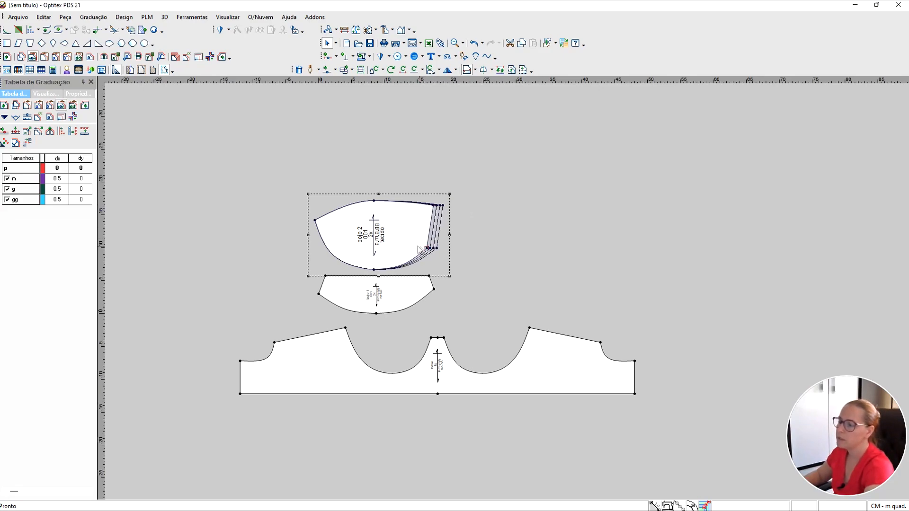
click(314, 220)
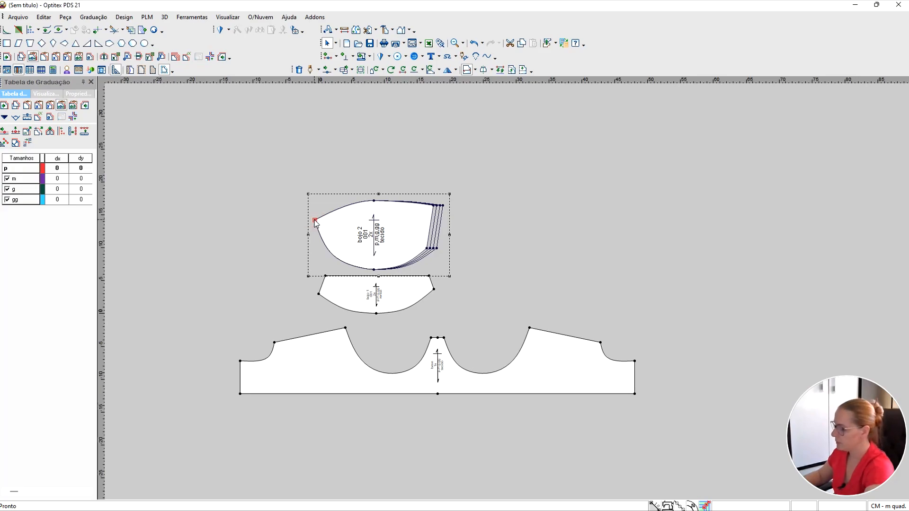
key(ctrl+v)
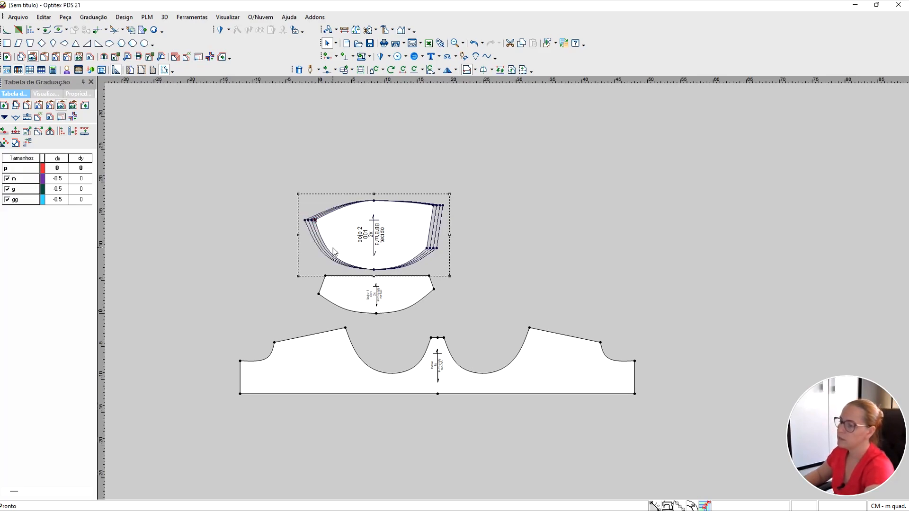
Paste the horizontal grading onto bojo 1's side corners, dx 0.5 on the right pair and dx -0.5 on the left pair.
click(429, 276)
key(ctrl+v)
click(434, 290)
key(ctrl+v)
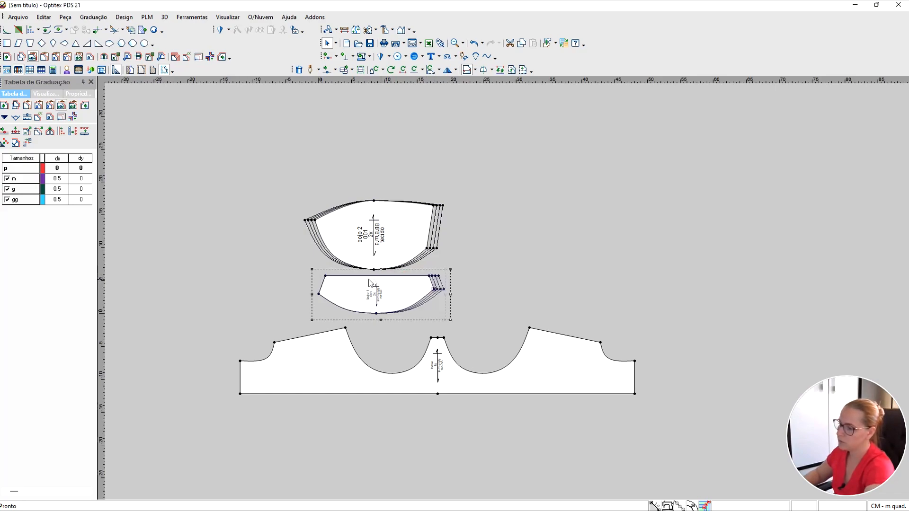
click(326, 276)
key(ctrl+v)
click(319, 293)
key(ctrl+v)
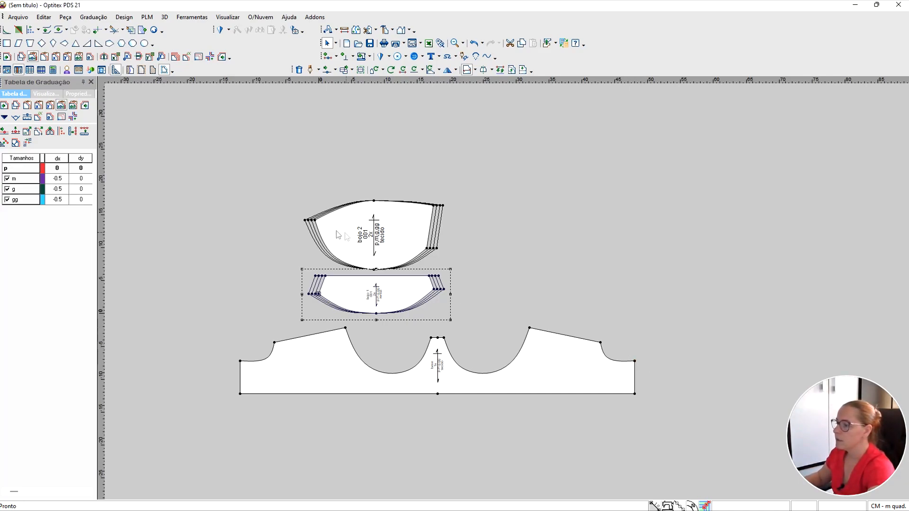
Grade bojo 2's top centre point with dy 0.5 for sizes m, g and gg.
click(374, 202)
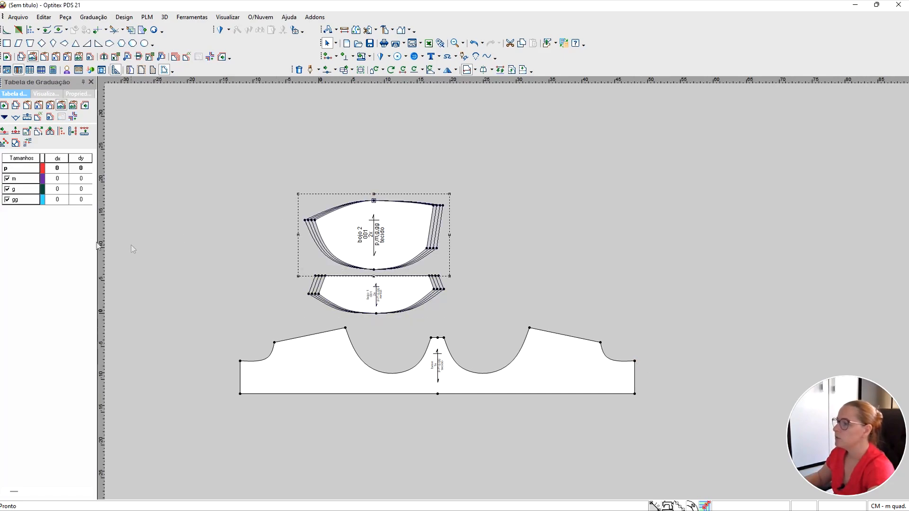
click(90, 180)
text(0.5)
key(Return)
text(0.5)
key(Return)
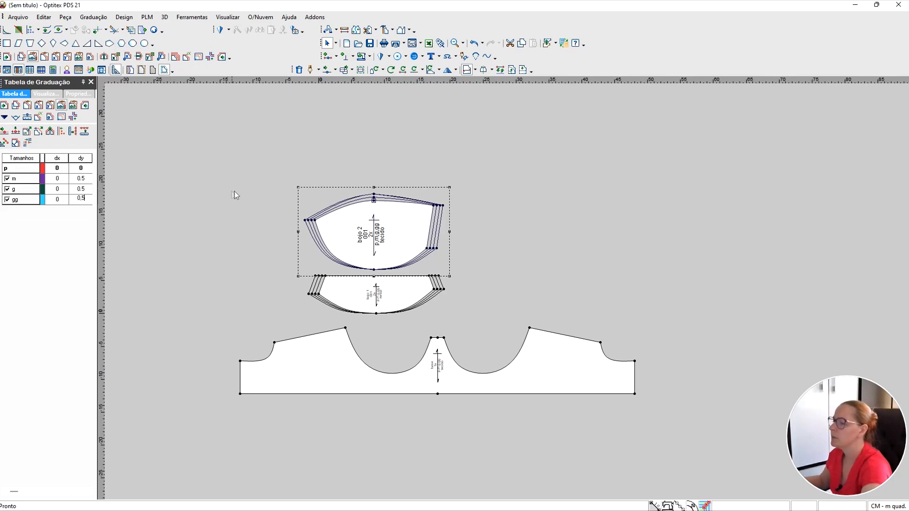
click(242, 179)
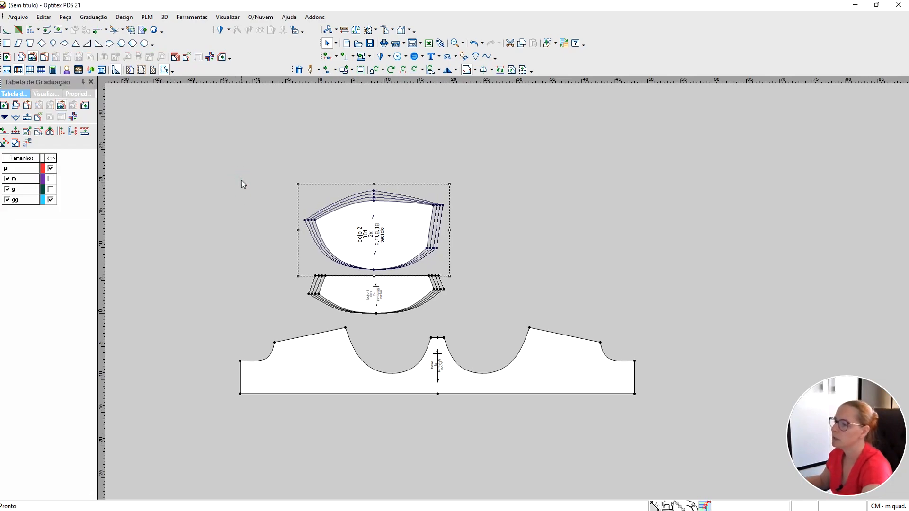
Copy the top centre point's grading to the bottom centre points of bojo 2 and bojo 1 with dy -0.5.
click(433, 205)
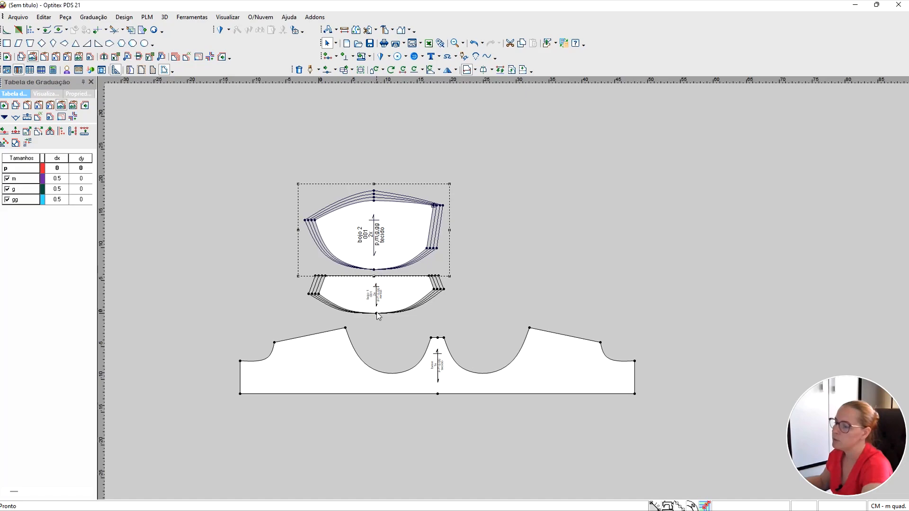
click(374, 203)
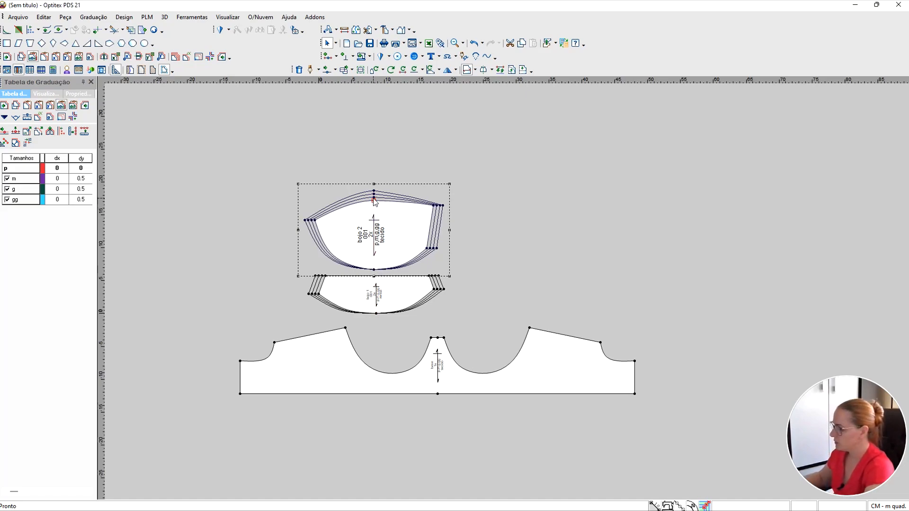
click(374, 270)
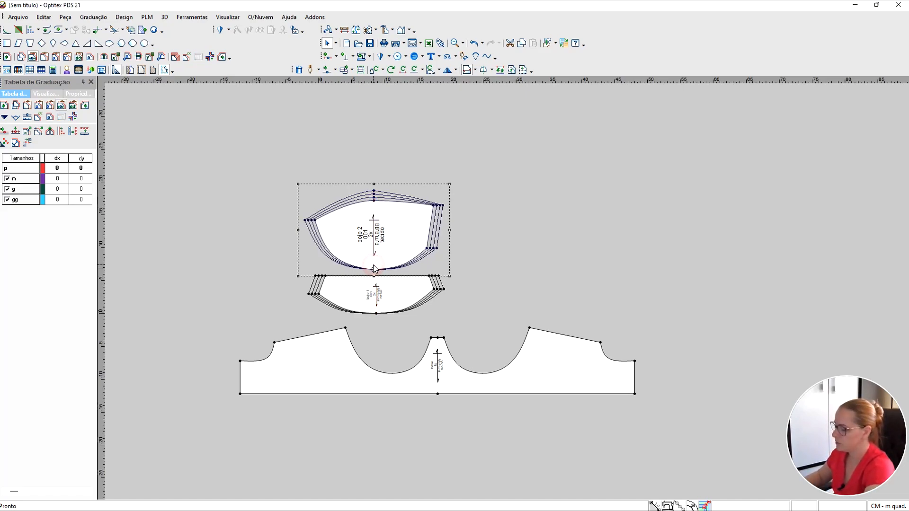
click(376, 314)
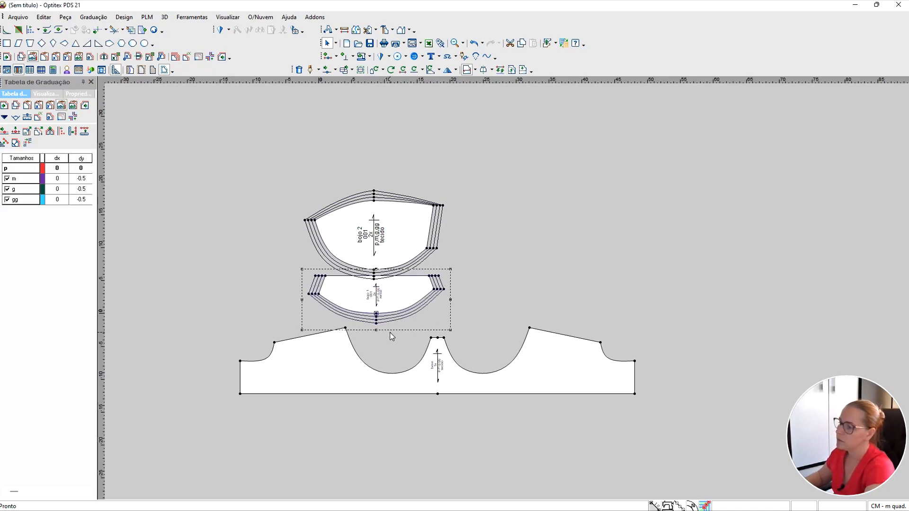
Move bojo 2 up away from bojo 1 and set dy 0.5 for m, g and gg on its upper right corner.
click(430, 204)
drag(429, 204, 430, 192)
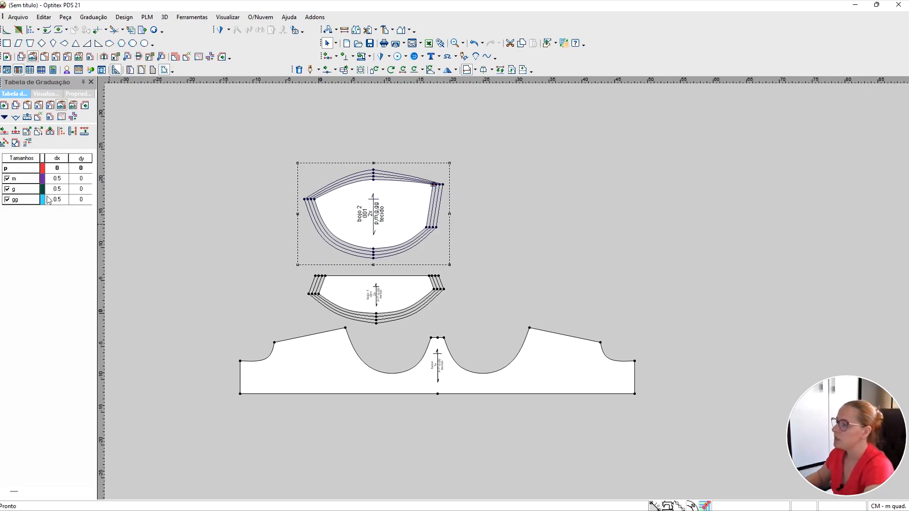
click(92, 179)
text(0.5)
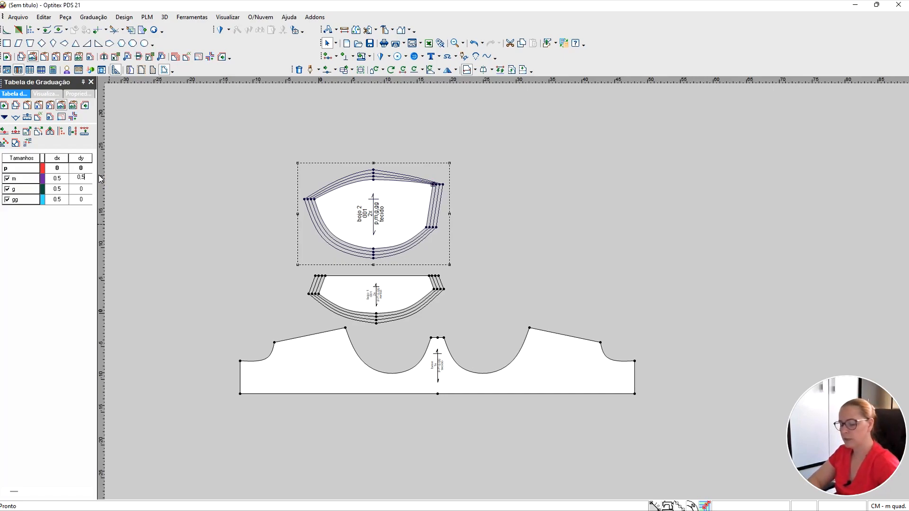
key(Return)
text(0,5)
key(Return)
text(0,)
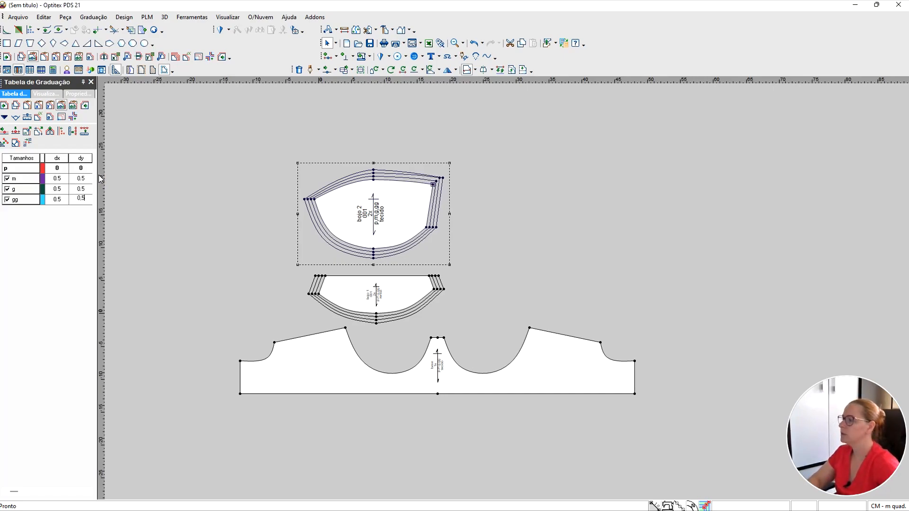
text(5)
key(Return)
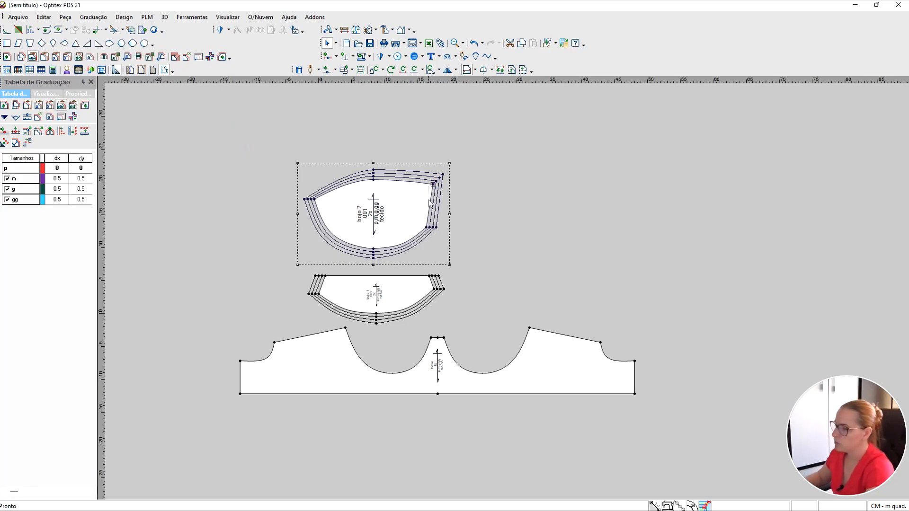
Apply the vertical grading of dy 0.5 to bojo 2's left corner for sizes m, g and gg.
click(313, 200)
key(y)
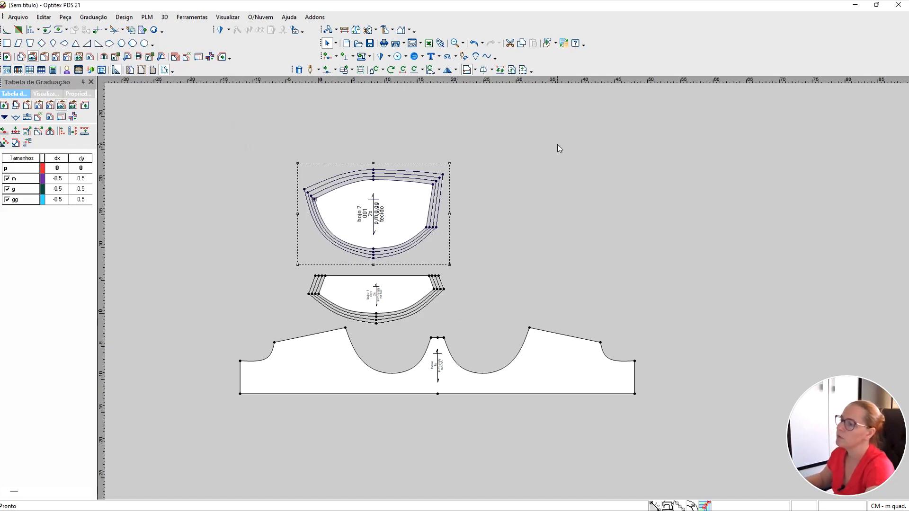
click(536, 265)
Grade the upper corner of the base's right end with dx 1 for sizes m, g and gg.
scroll(537, 263, up, 2)
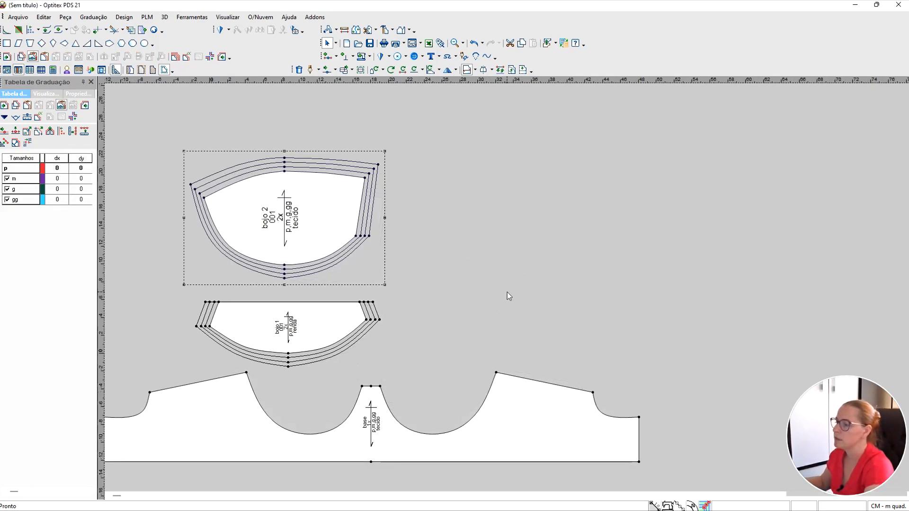
scroll(474, 383, down, 1)
click(498, 342)
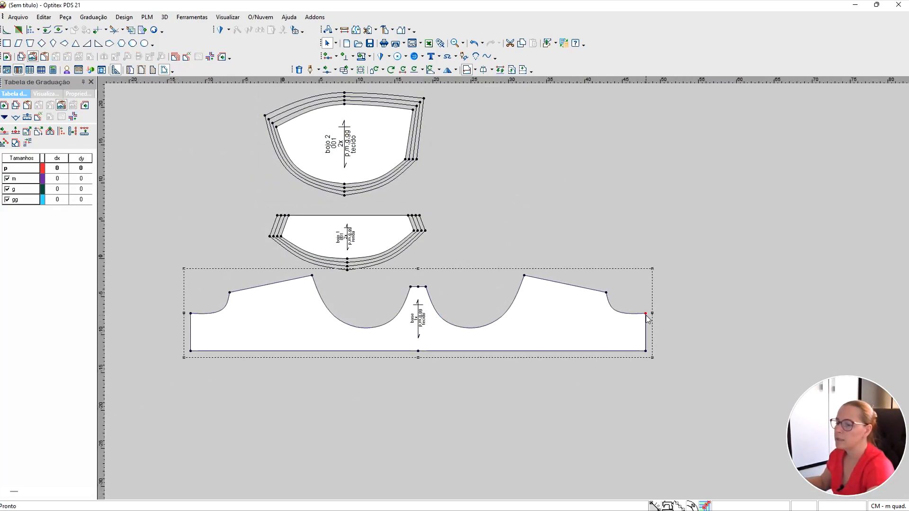
click(58, 178)
text(1)
key(Return)
text(1)
key(Return)
text(1)
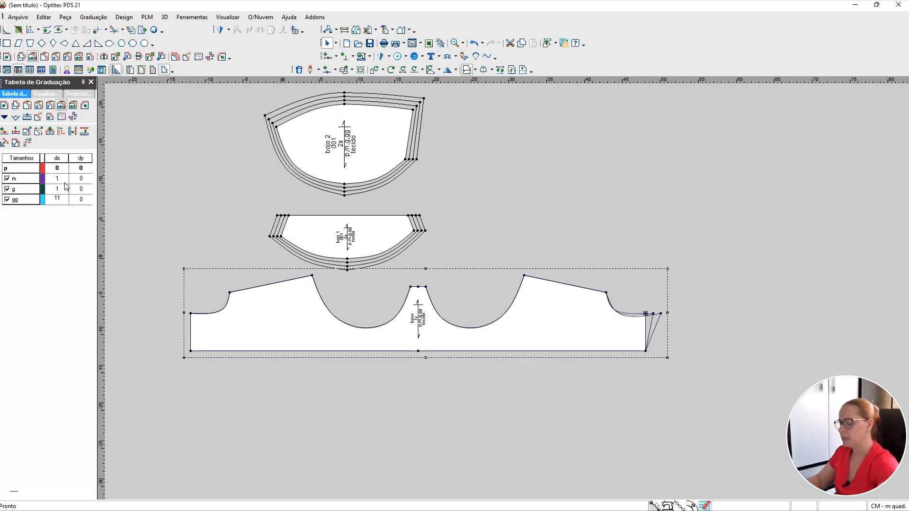
click(677, 359)
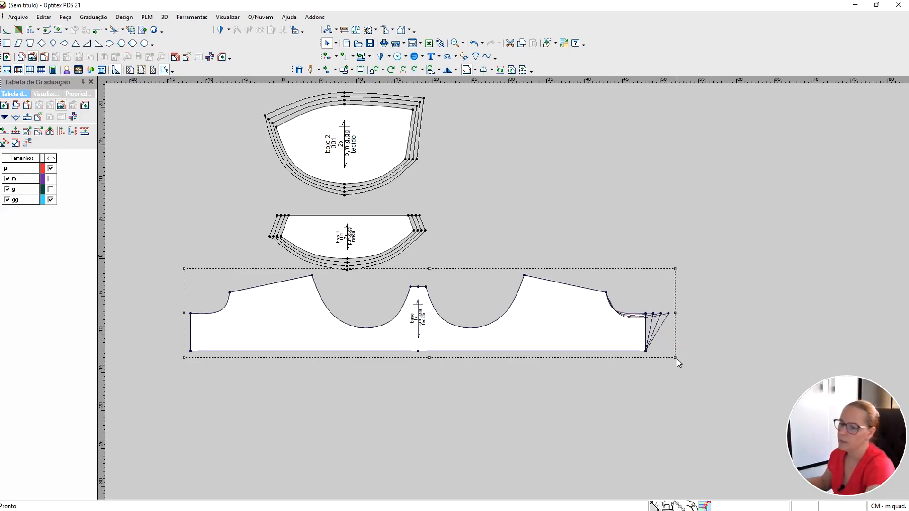
Copy that corner's grading to the base's lower right corner and, with dx -1, to both corners of its left end.
click(646, 315)
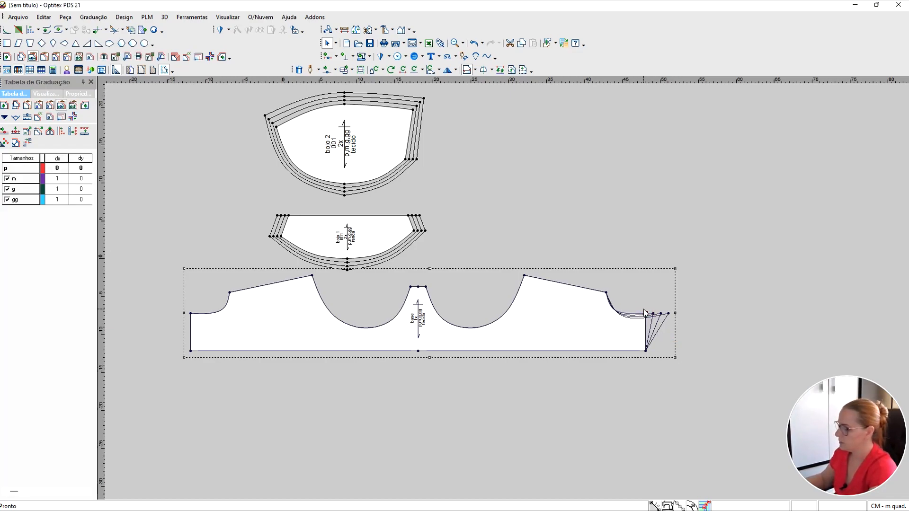
click(646, 351)
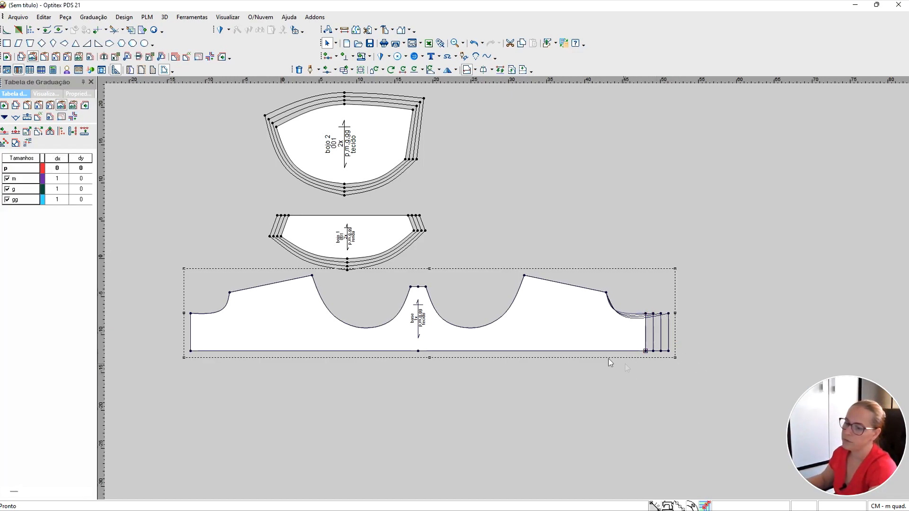
click(190, 351)
key(ctrl+v)
click(191, 313)
key(ctrl+v)
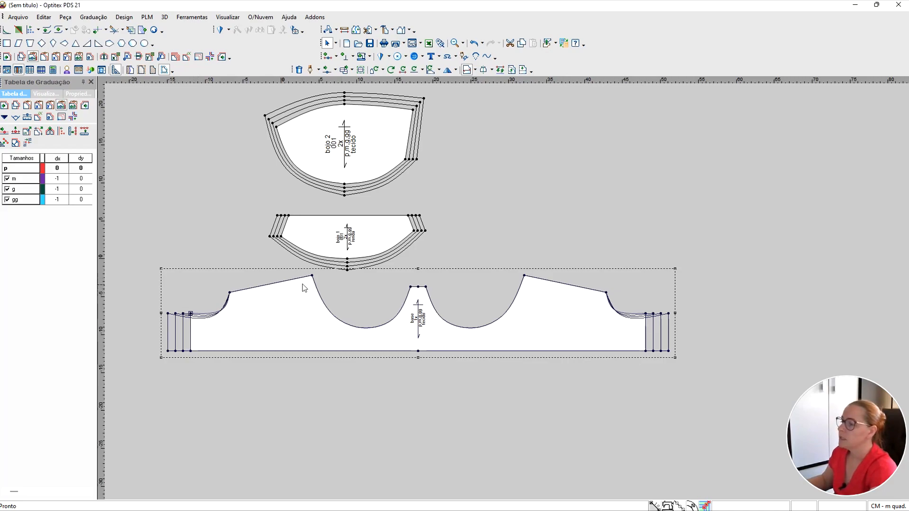
Copy the grading of bojo 1's bottom centre point to the base's left armhole point and left peak with dy 0.5.
click(229, 292)
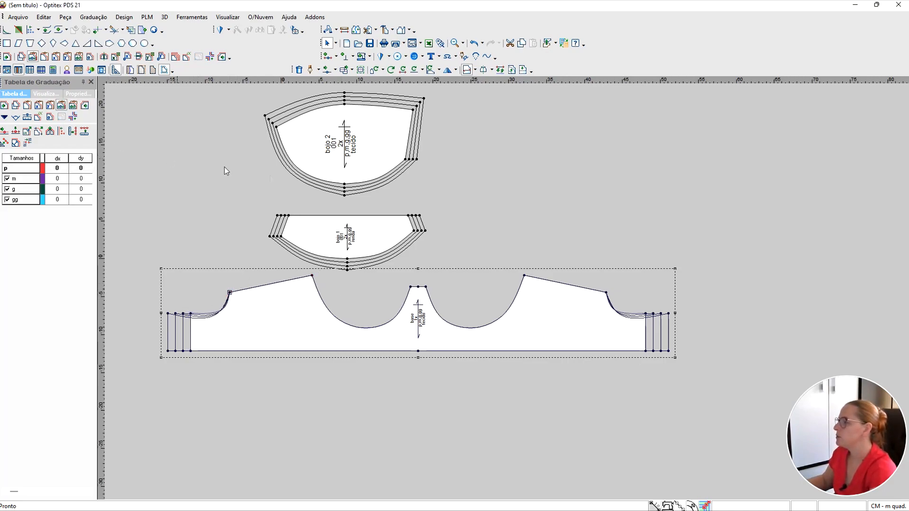
click(348, 260)
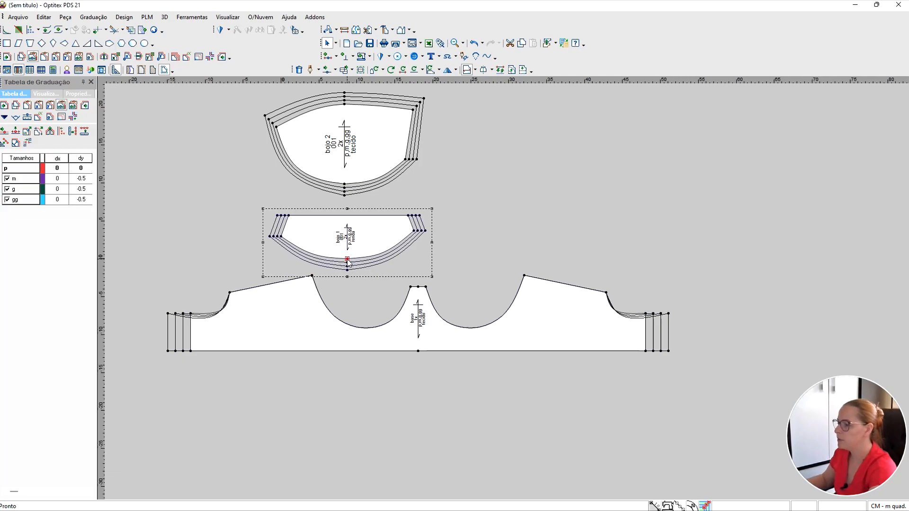
click(235, 293)
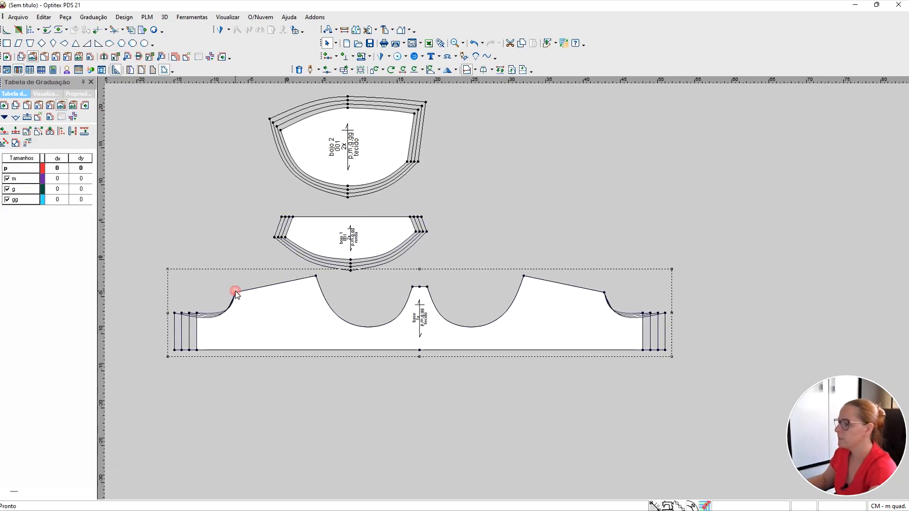
key(ctrl+v)
click(315, 276)
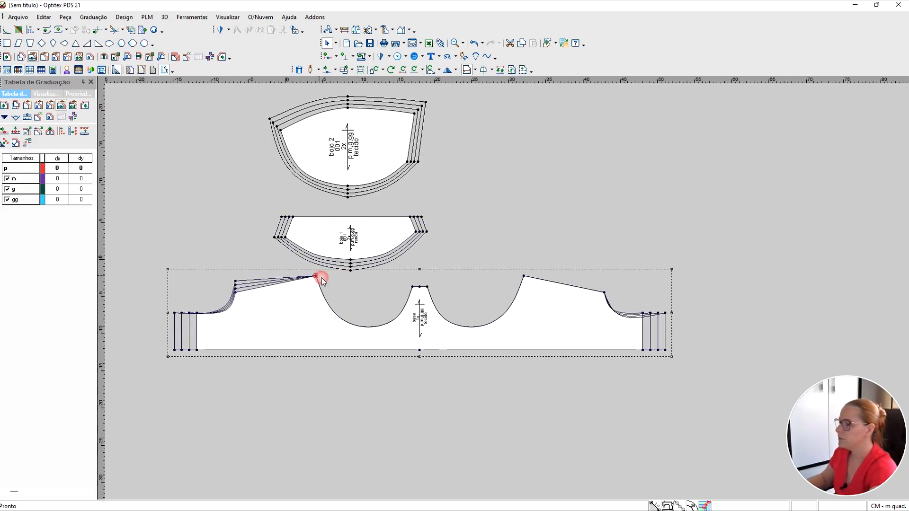
key(ctrl+v)
Apply the same dy 0.5 grading to the base's three top centre points, right peak and right armhole point.
click(412, 287)
key(ctrl+v)
click(419, 287)
key(ctrl+v)
click(426, 287)
key(ctrl+v)
click(523, 276)
key(ctrl+v)
click(604, 292)
key(ctrl+v)
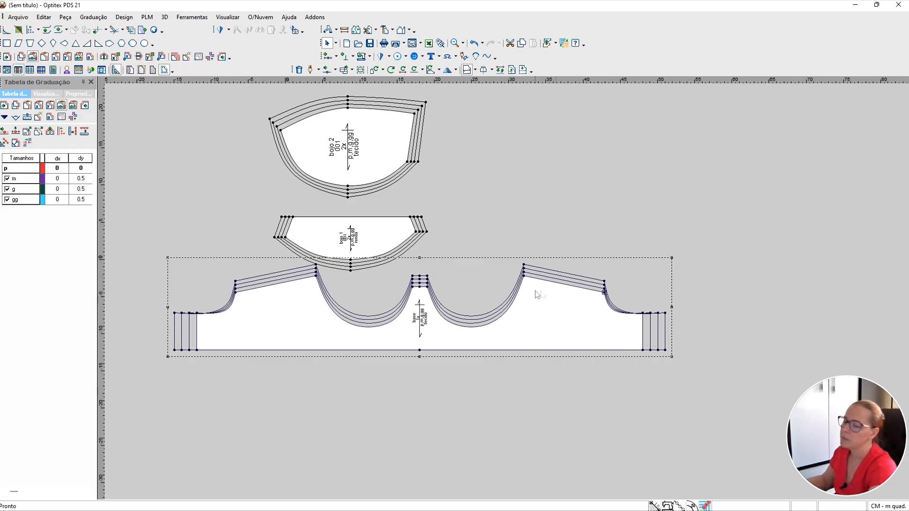
Set dy to 0 for sizes m, g and gg on the base's right armhole point.
click(605, 293)
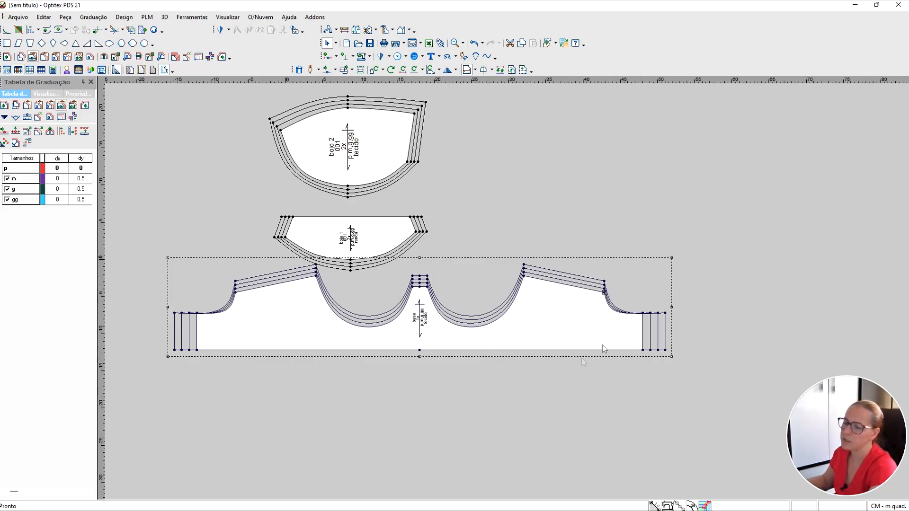
click(605, 293)
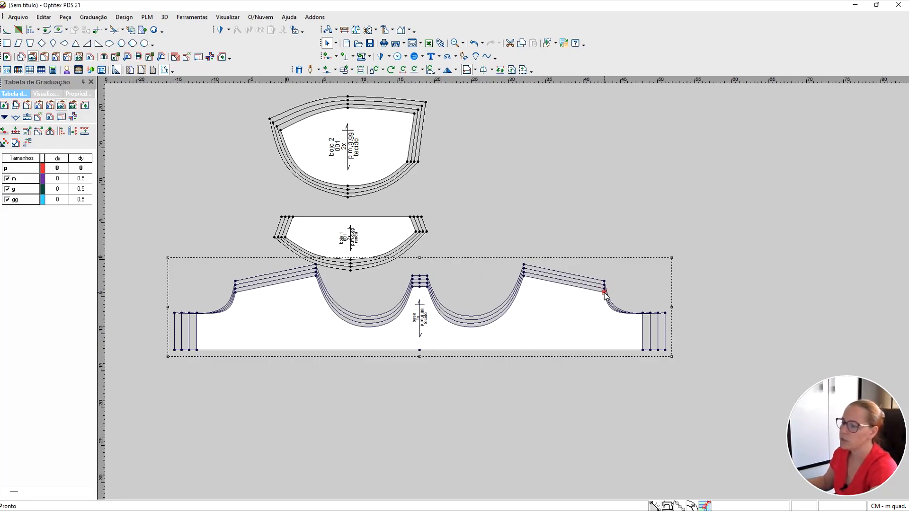
click(89, 178)
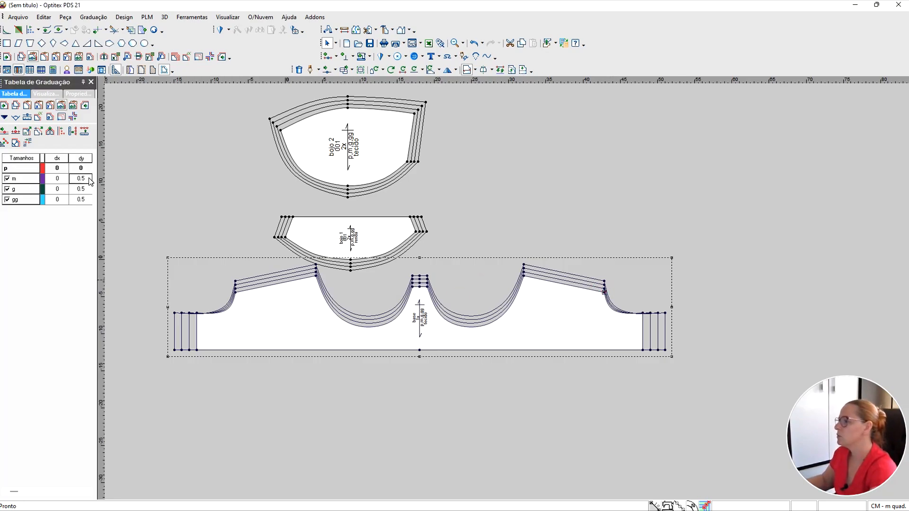
text(0)
key(Return)
text(0)
key(Return)
text(0)
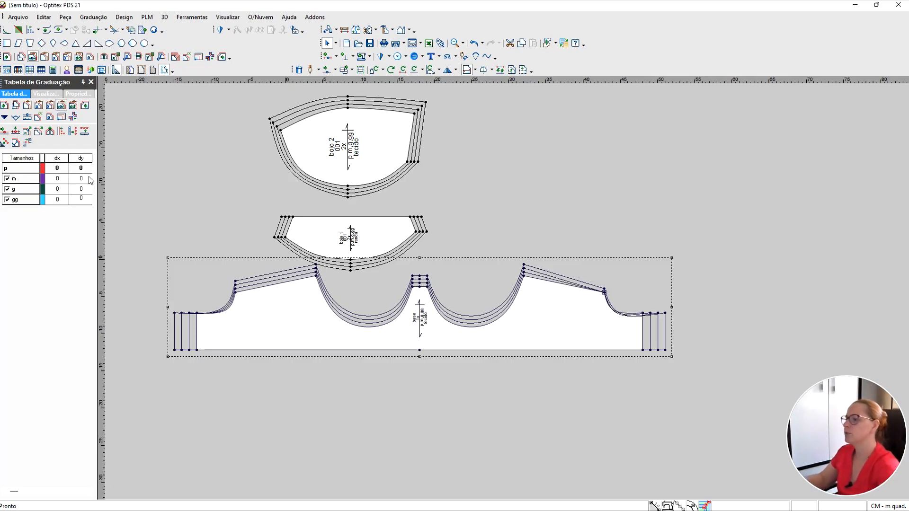
click(158, 175)
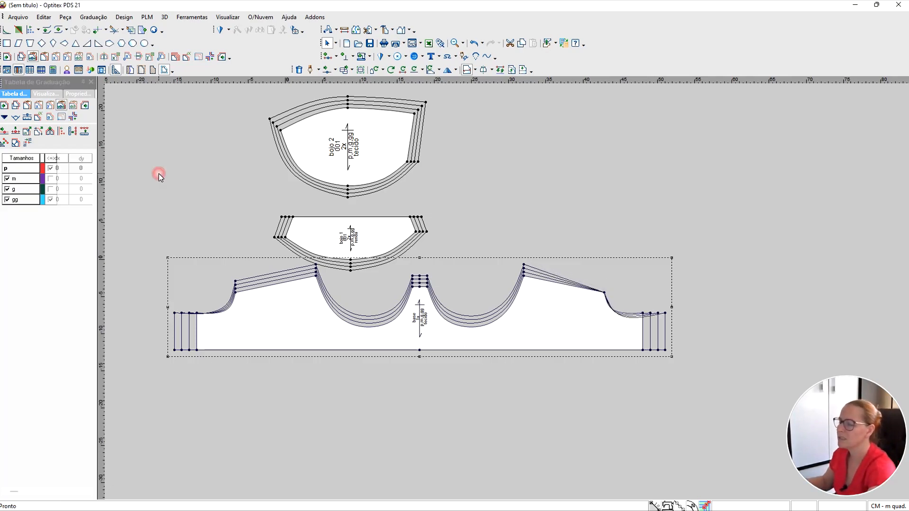
Copy the right armhole point's zero grading to the base's left armhole point.
click(604, 292)
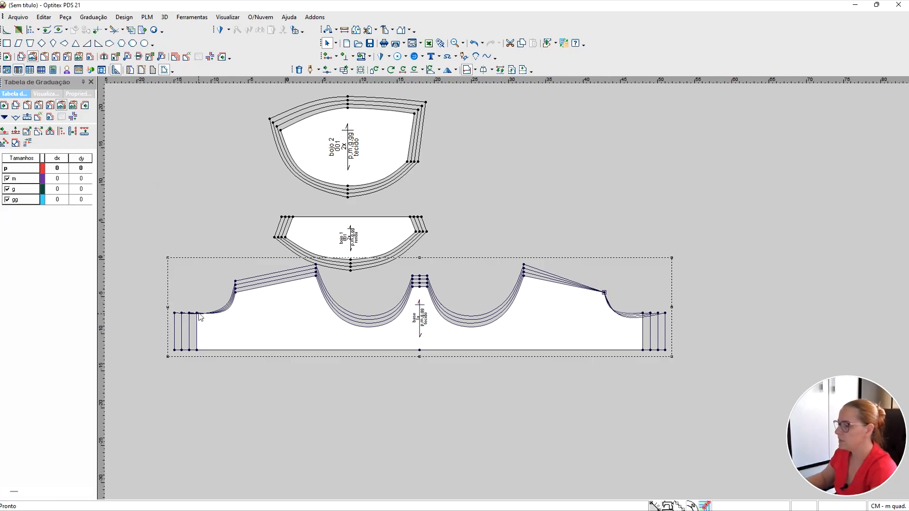
click(236, 292)
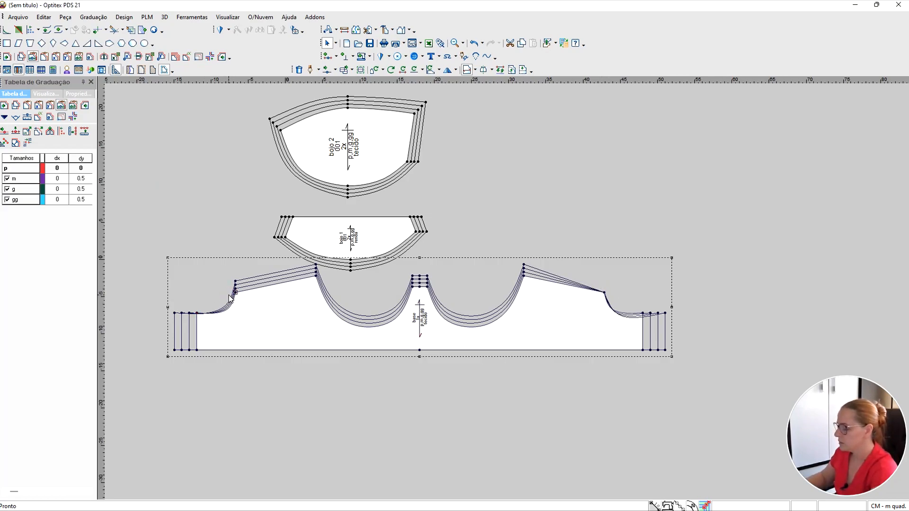
click(263, 408)
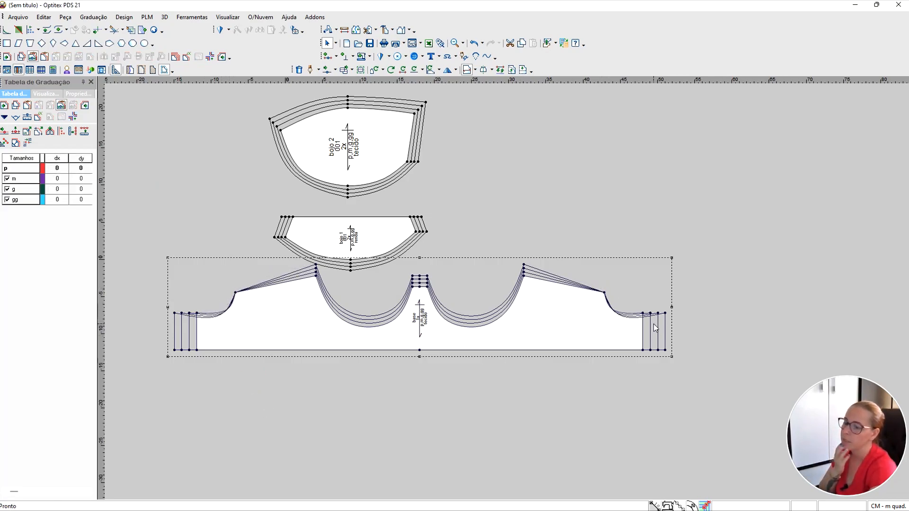